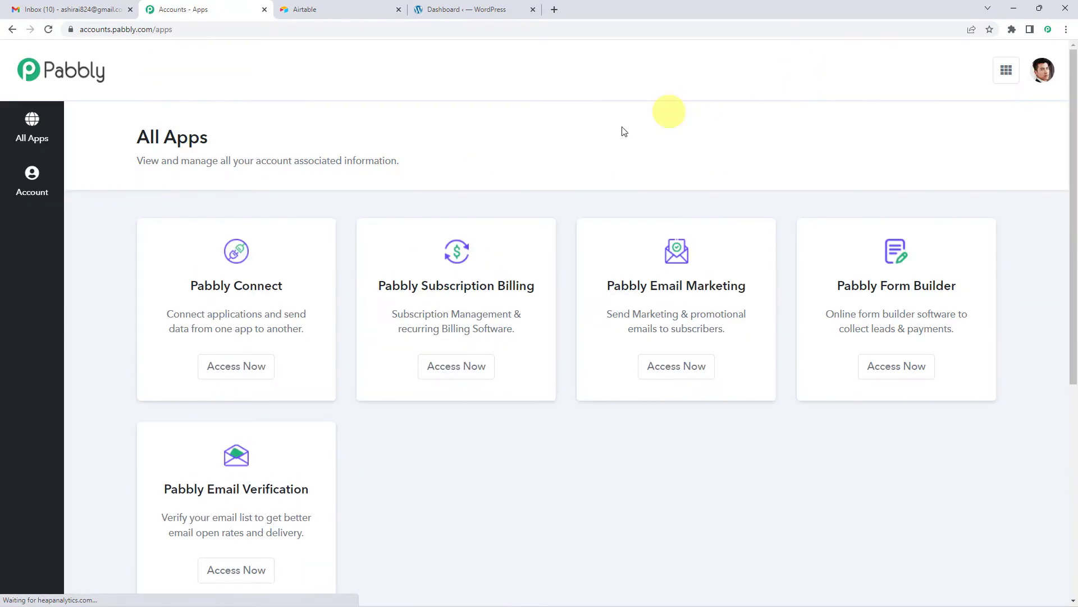
Access Pabbly Connect and create a new workflow named "Airtable To WordPress".
{"action": "left_click", "coordinate": [257, 373]}
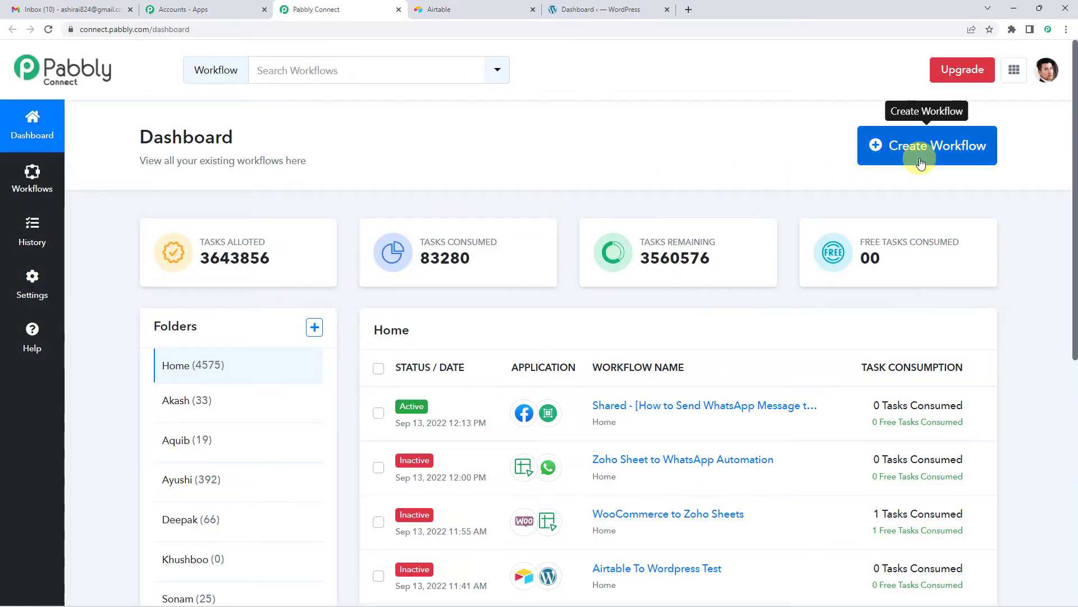
{"action": "left_click", "coordinate": [921, 163]}
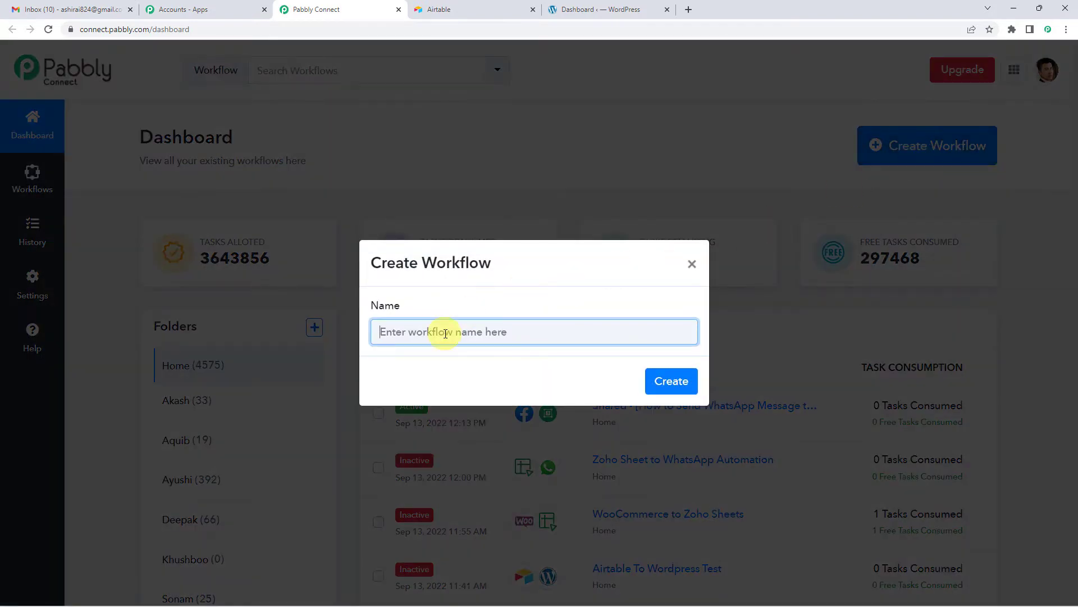
{"action": "type", "text": "Airtable To Wordpress"}
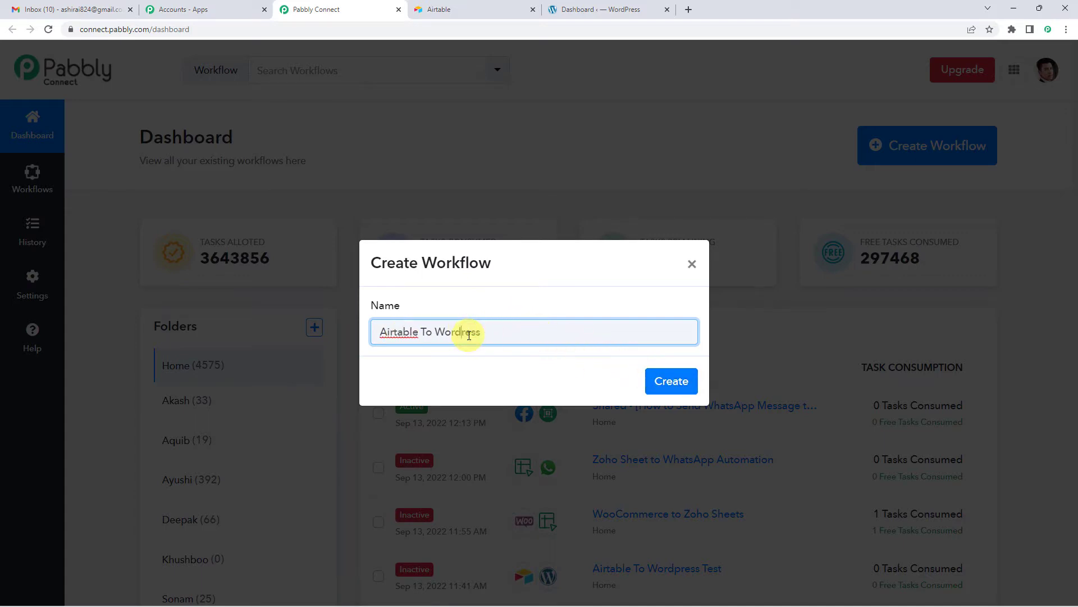
{"action": "left_click", "coordinate": [662, 381]}
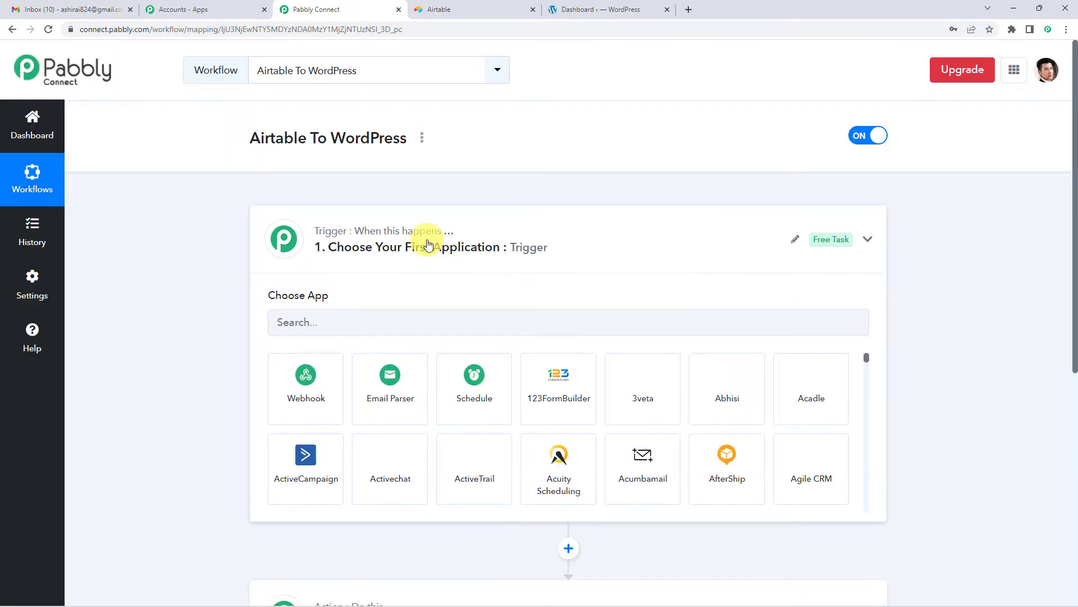
Choose Airtable as the workflow's trigger application.
{"action": "left_click", "coordinate": [427, 239]}
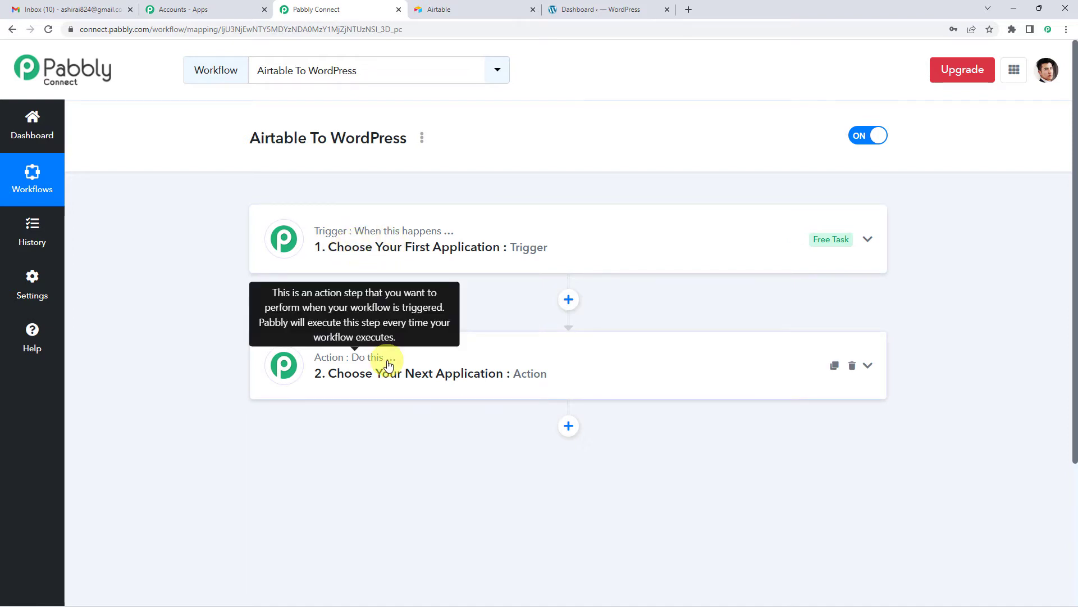
{"action": "left_click", "coordinate": [409, 268]}
{"action": "left_click", "coordinate": [328, 318]}
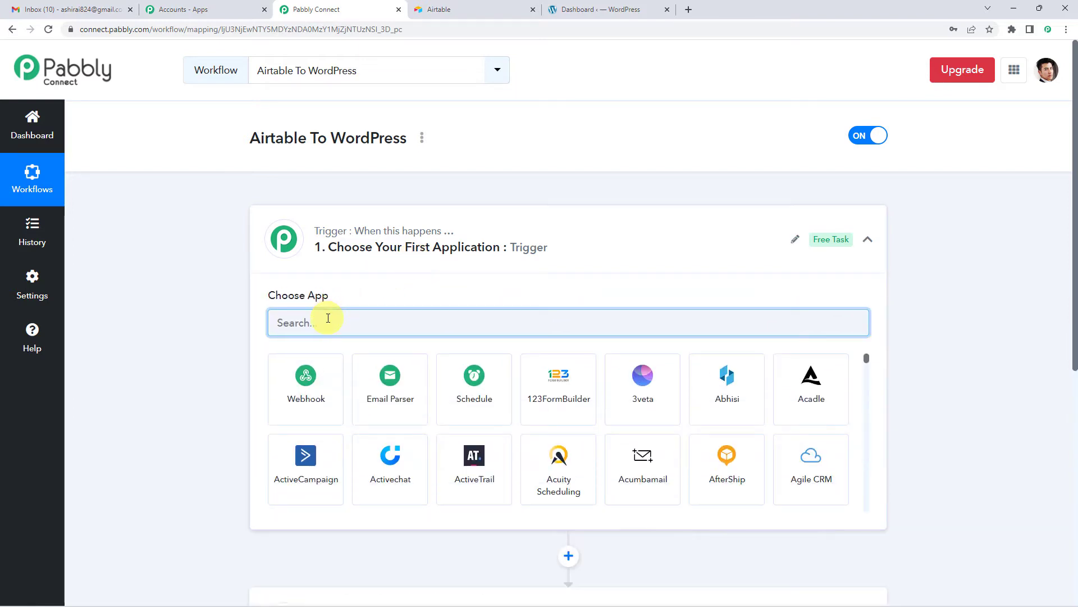
{"action": "type", "text": "AIRT"}
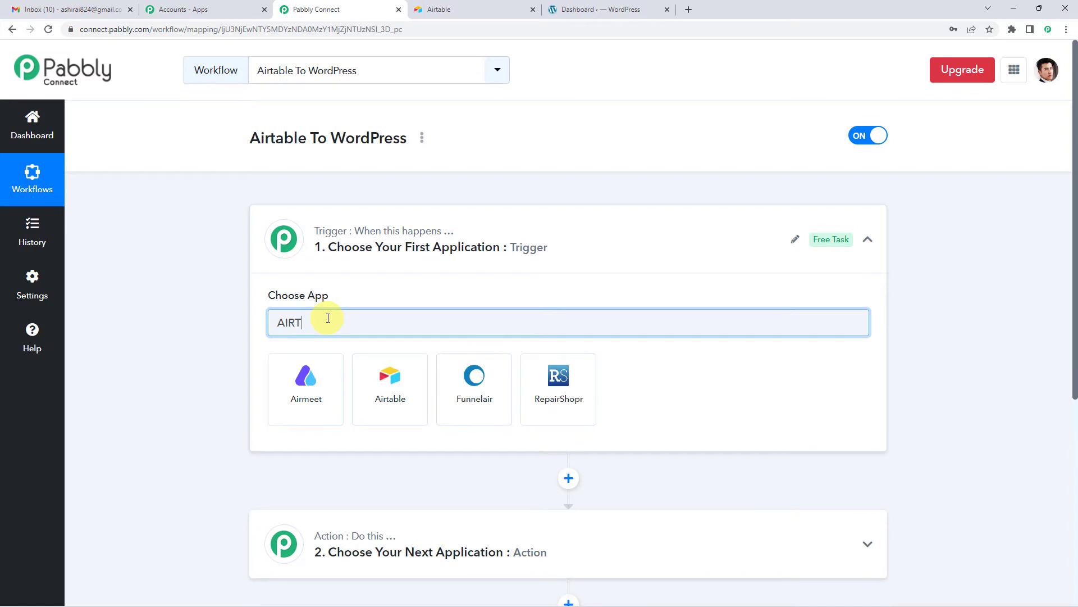
{"action": "type", "text": "A"}
{"action": "left_click", "coordinate": [306, 377]}
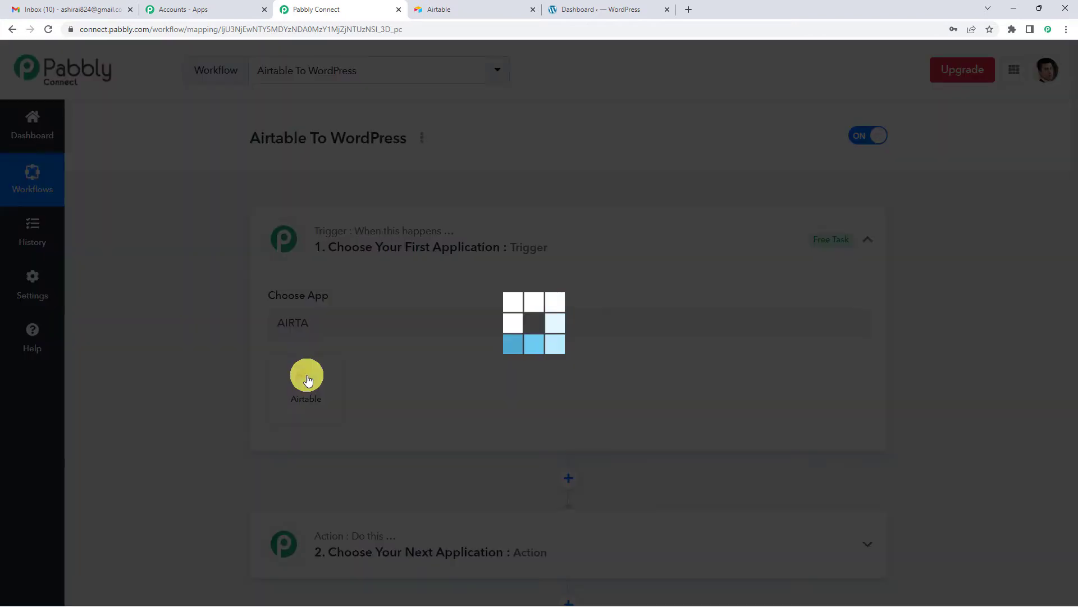
Set the Airtable trigger event to New Record.
{"action": "scroll", "coordinate": [359, 338], "scroll_direction": "down", "scroll_amount": 1}
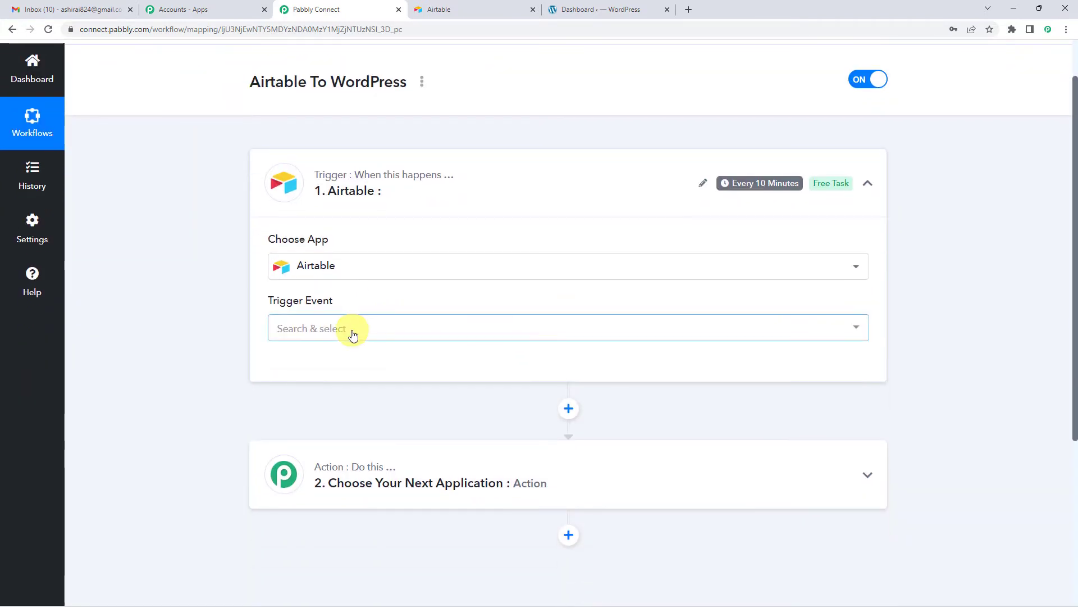
{"action": "left_click", "coordinate": [352, 333]}
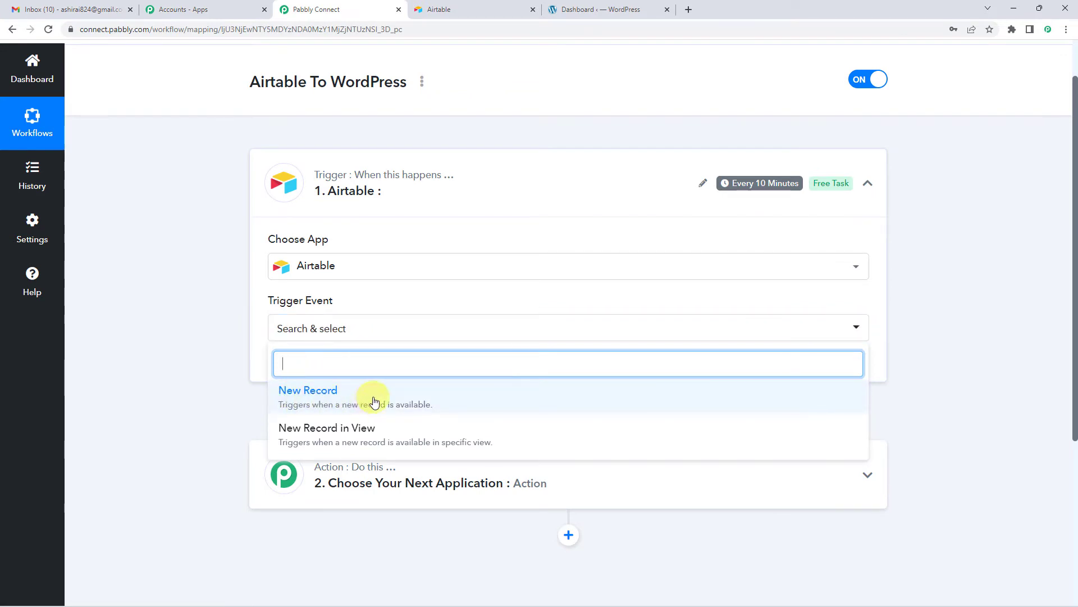
{"action": "left_click", "coordinate": [357, 394]}
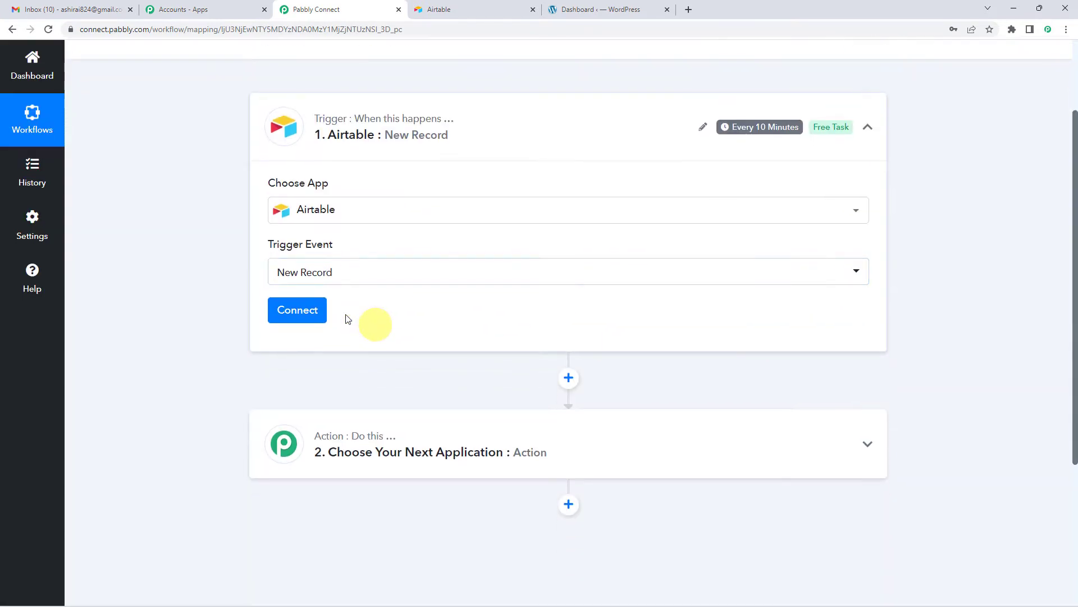
Start adding a new Airtable connection for the trigger and open the linked Airtable account page in a new tab.
{"action": "left_click", "coordinate": [308, 310]}
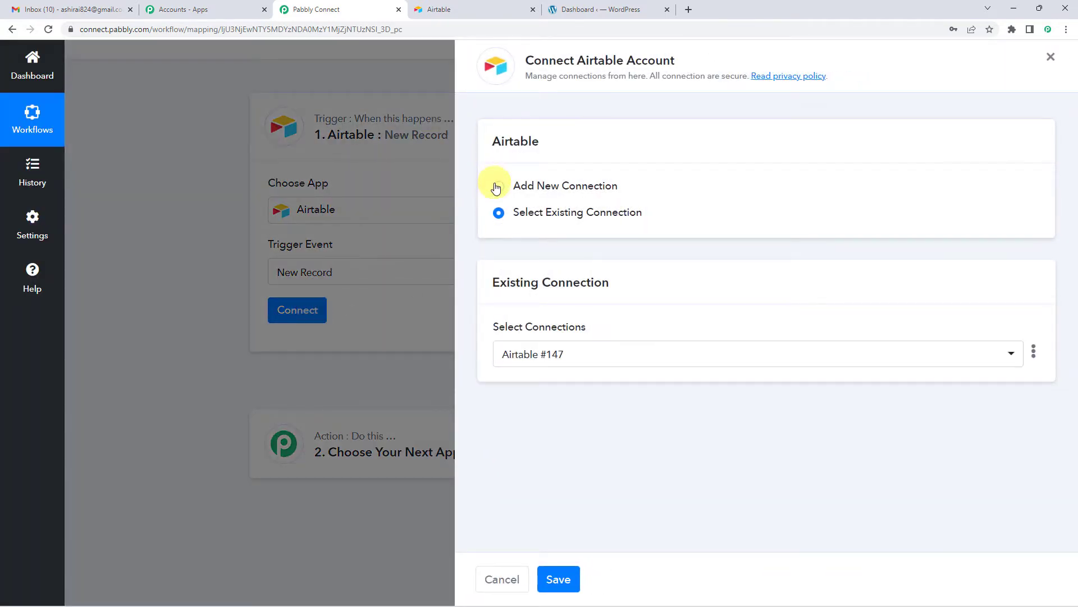
{"action": "left_click", "coordinate": [498, 188]}
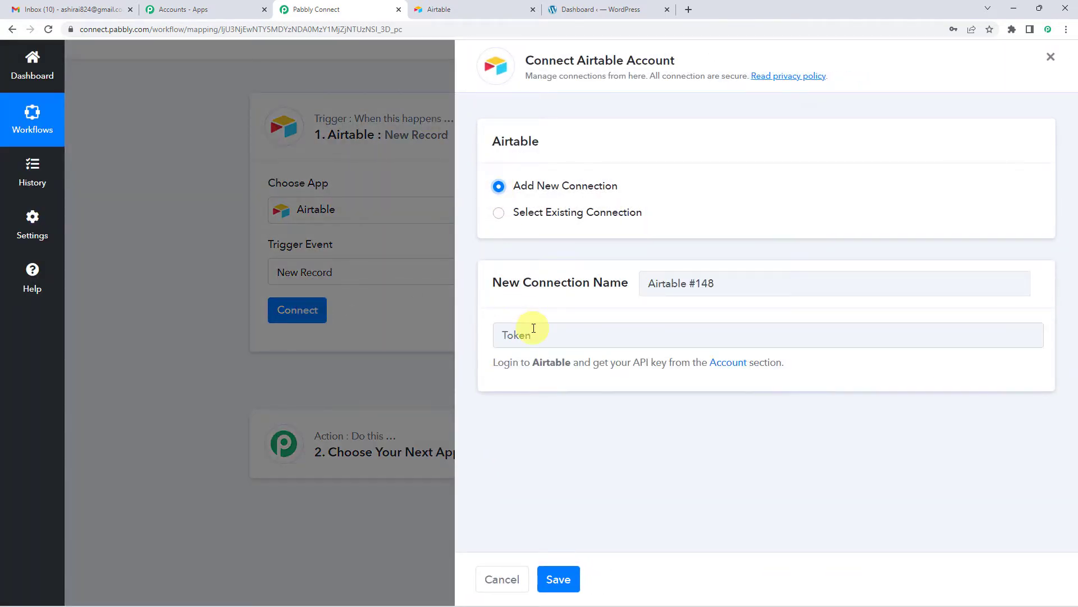
{"action": "left_click", "coordinate": [552, 336]}
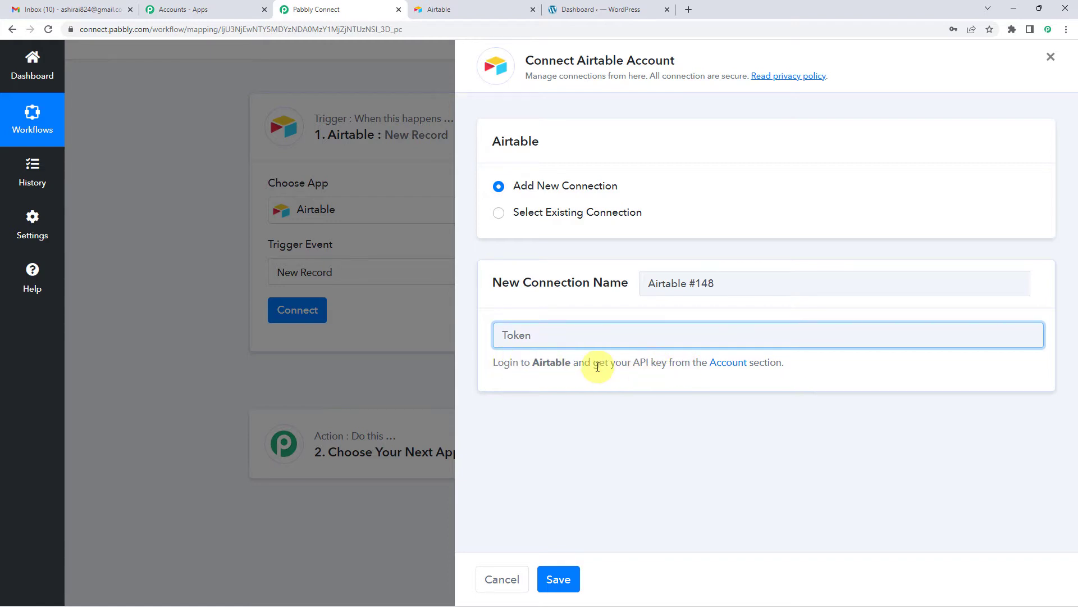
{"action": "right_click", "coordinate": [729, 368]}
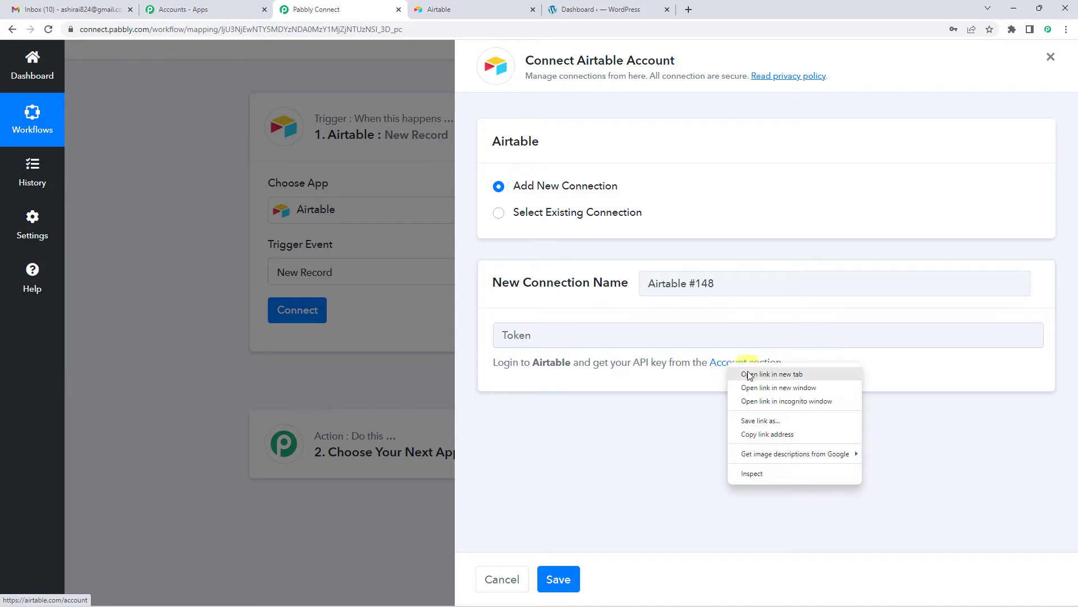
{"action": "left_click", "coordinate": [749, 374]}
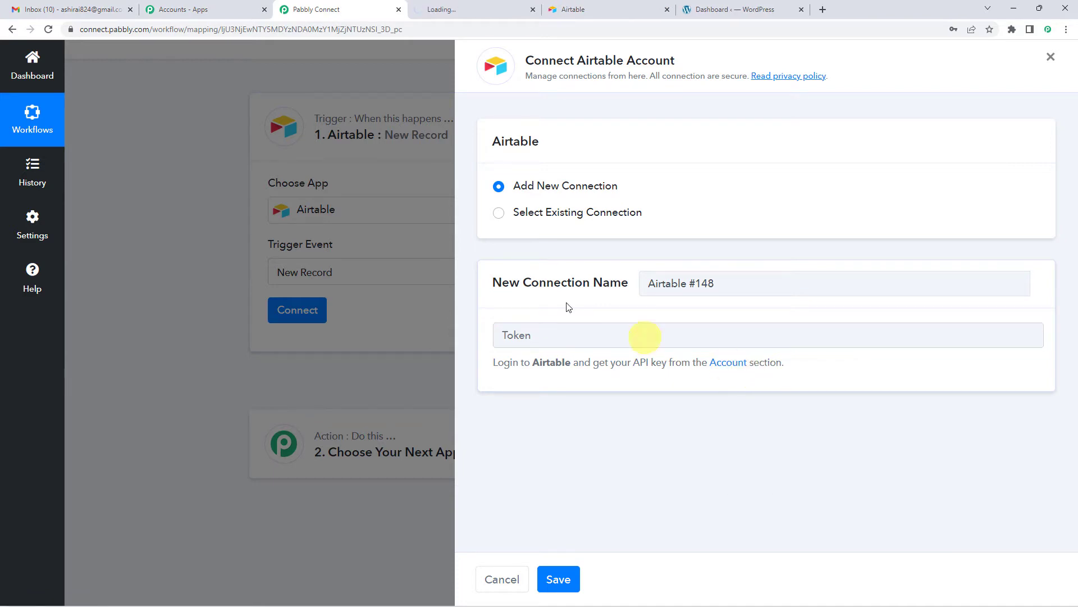
{"action": "left_click", "coordinate": [461, 11]}
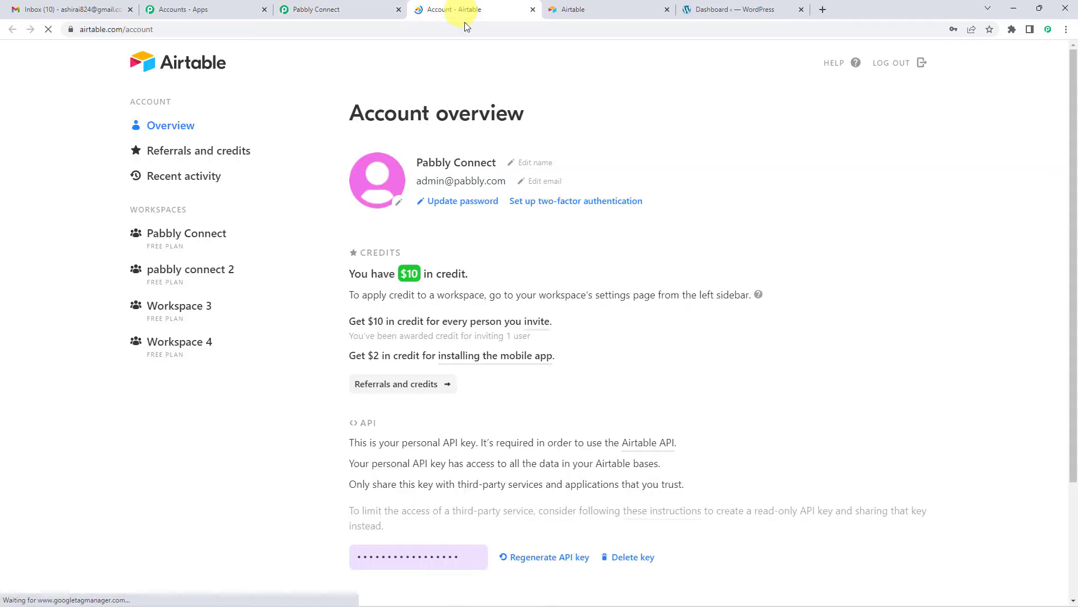
Regenerate the personal API key on the Airtable account page and copy the new key.
{"action": "scroll", "coordinate": [493, 186], "scroll_direction": "down", "scroll_amount": 3}
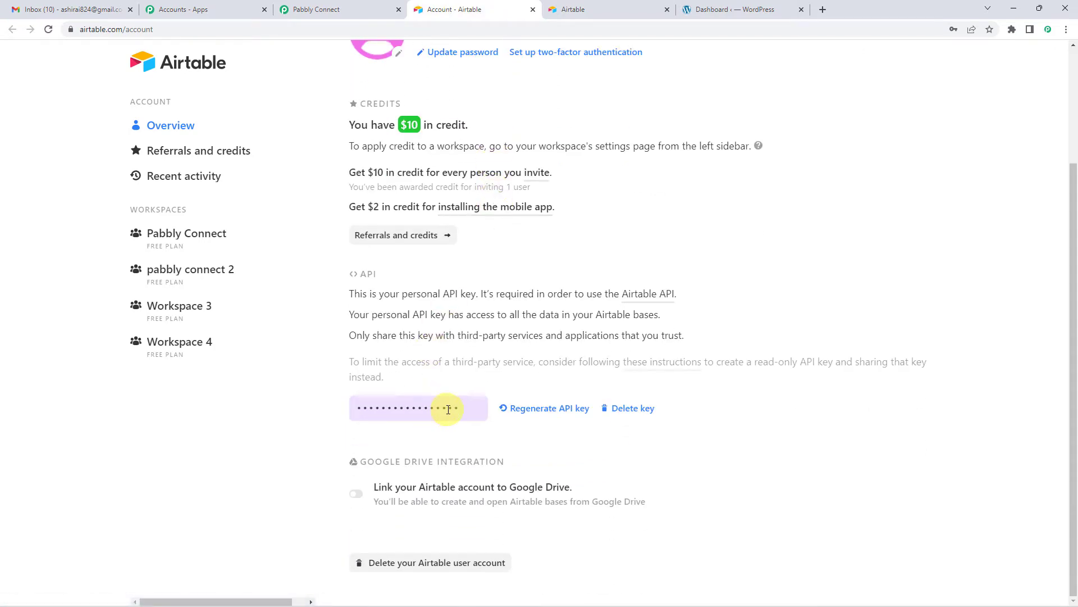
{"action": "left_click", "coordinate": [533, 413]}
{"action": "left_click", "coordinate": [414, 484]}
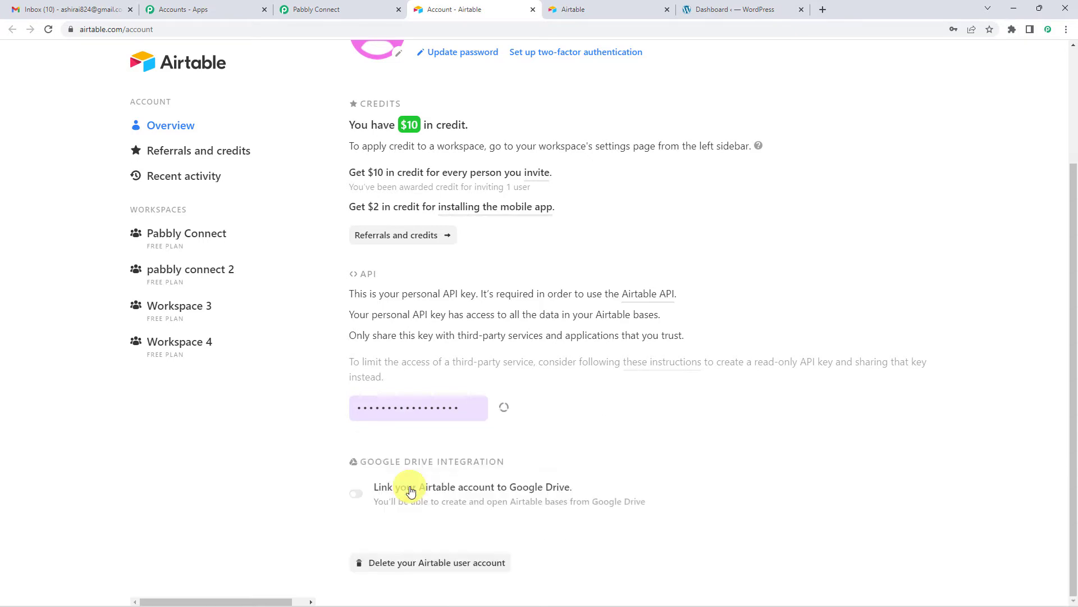
{"action": "left_click", "coordinate": [420, 409]}
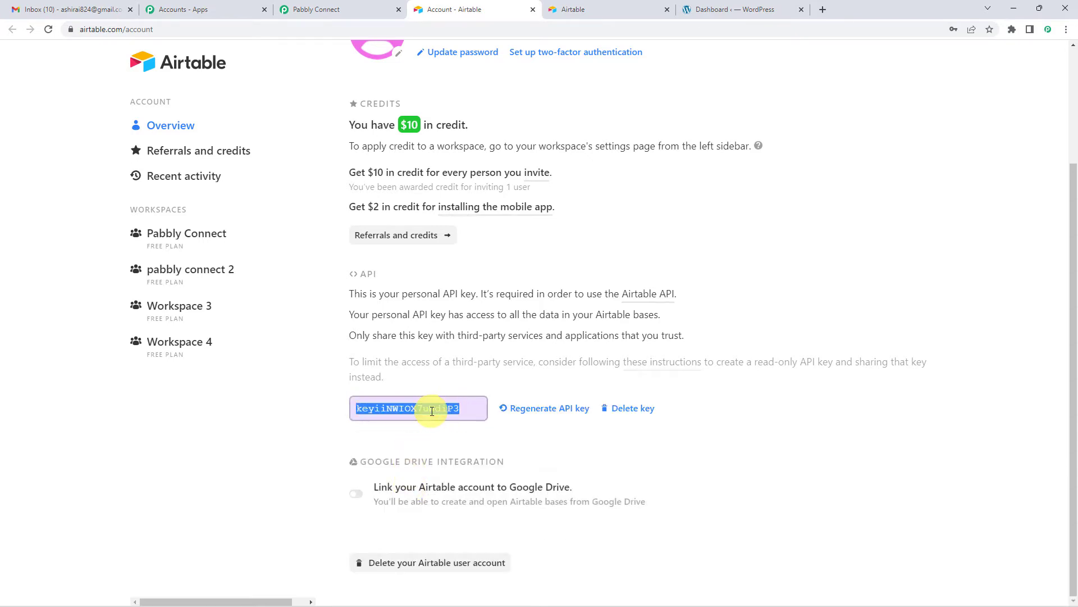
{"action": "right_click", "coordinate": [432, 410]}
{"action": "left_click", "coordinate": [452, 422]}
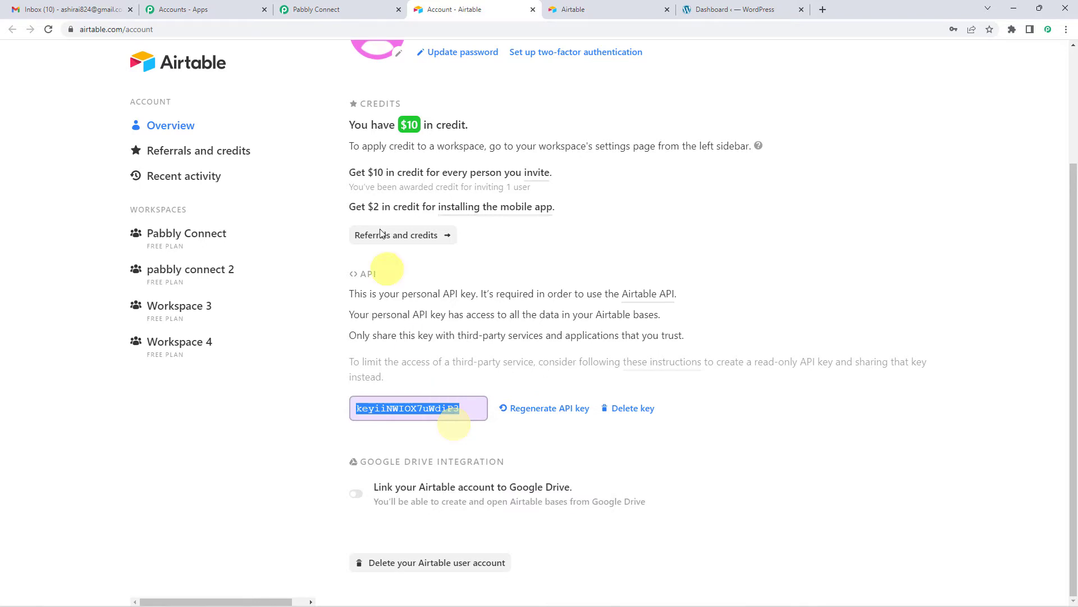
Return to Pabbly Connect, paste the Airtable API key as the connection's token and save the connection.
{"action": "left_click", "coordinate": [338, 9]}
{"action": "left_click", "coordinate": [534, 336]}
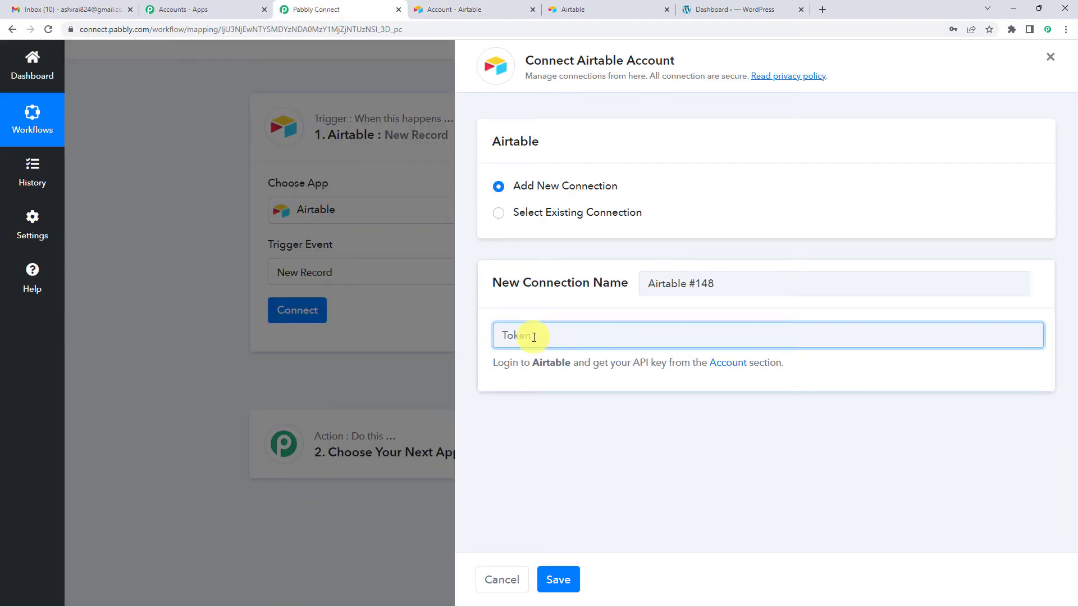
{"action": "left_click", "coordinate": [573, 576]}
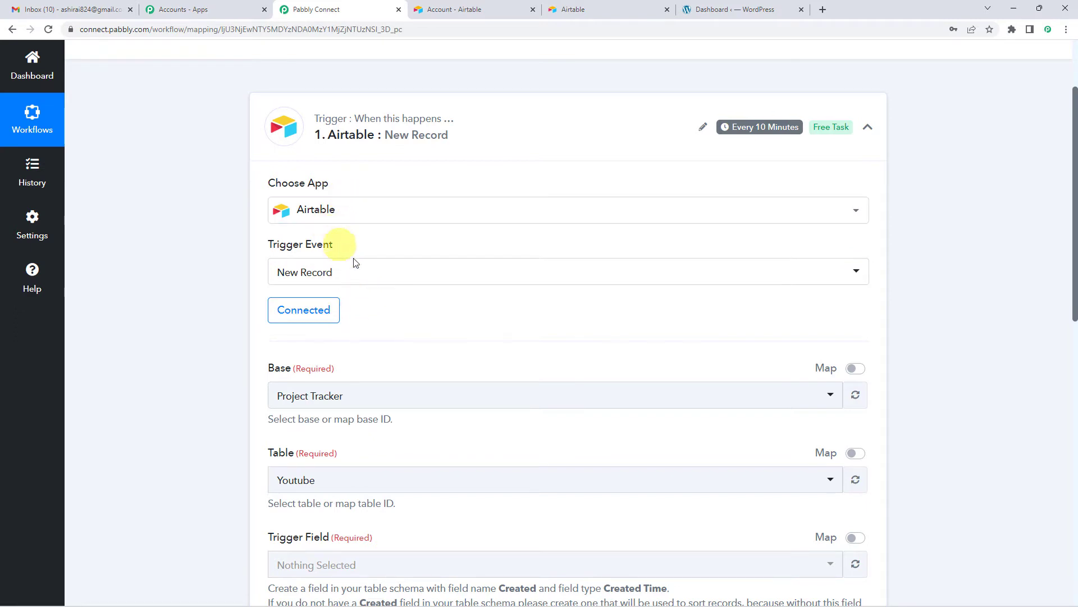
Open the list of available bases for the Airtable trigger and browse it.
{"action": "scroll", "coordinate": [401, 285], "scroll_direction": "down", "scroll_amount": 3}
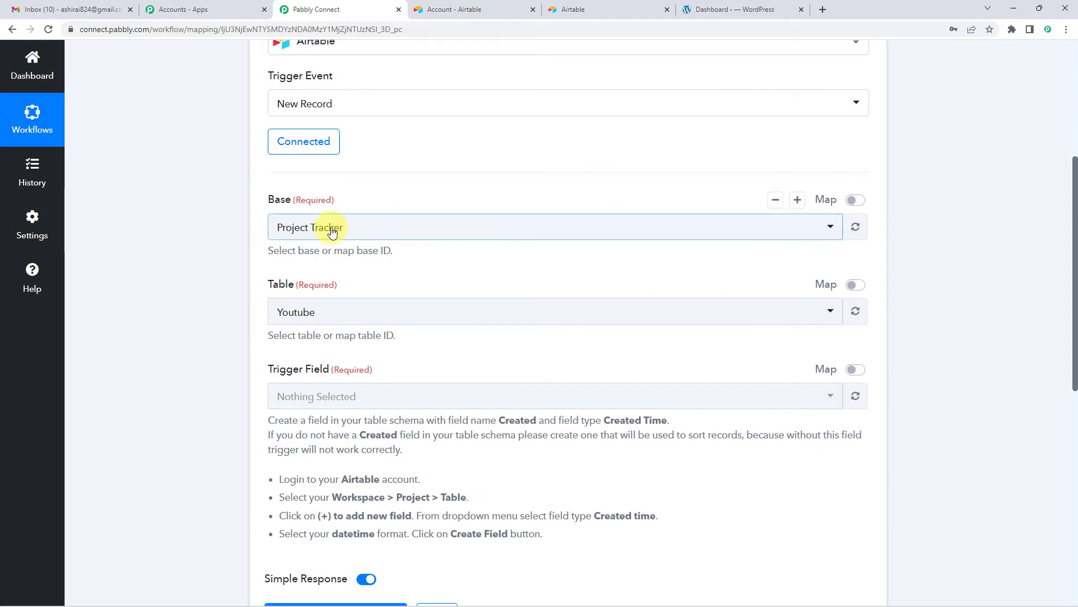
{"action": "left_click", "coordinate": [332, 230]}
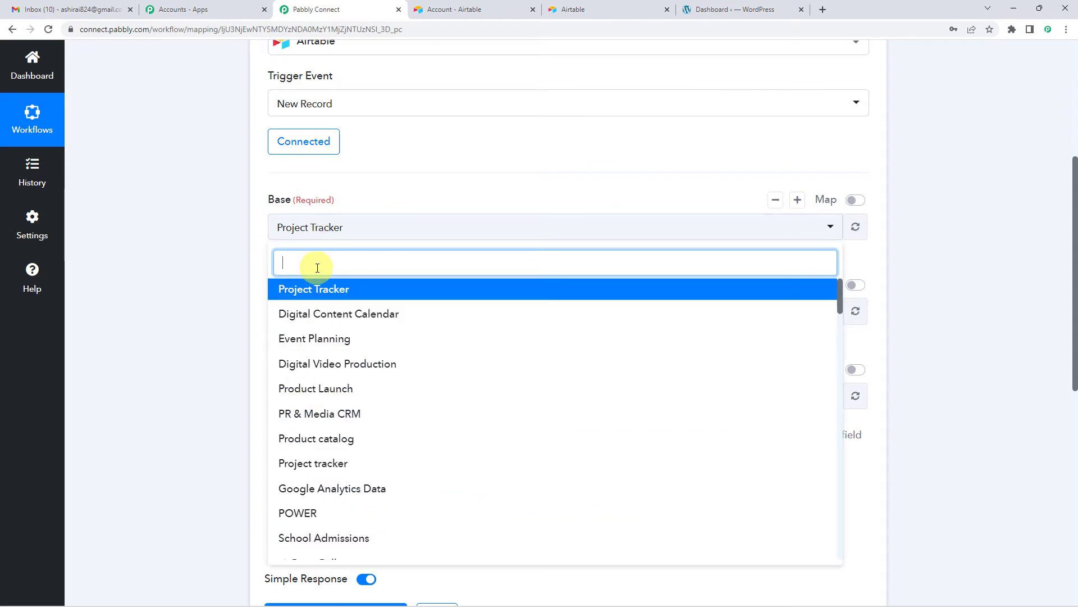
{"action": "scroll", "coordinate": [313, 268], "scroll_direction": "down", "scroll_amount": 1}
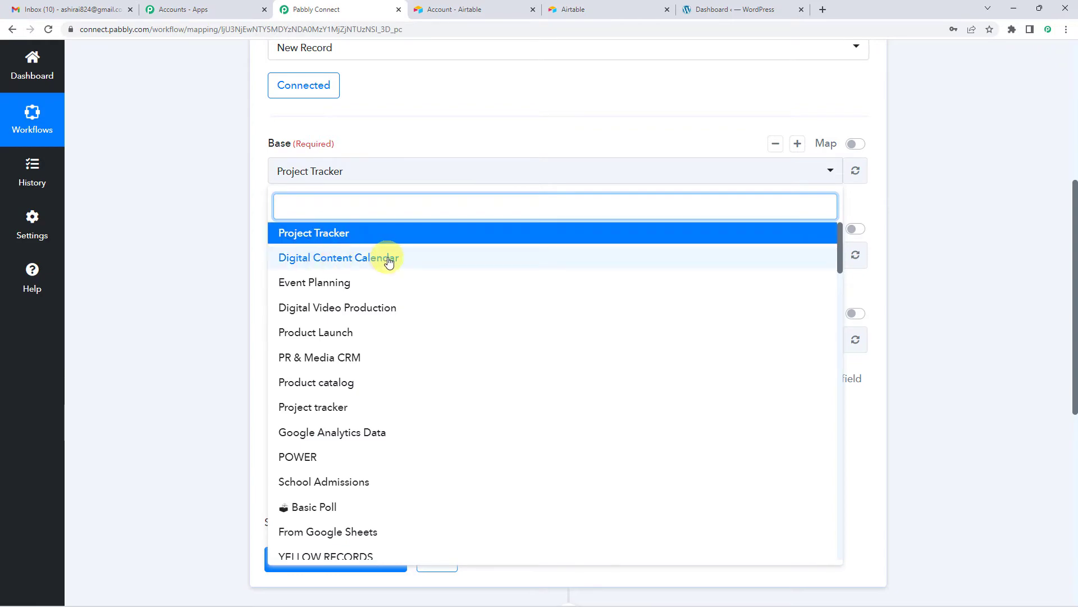
{"action": "scroll", "coordinate": [365, 315], "scroll_direction": "down", "scroll_amount": 1}
Switch to the Airtable home page and open the Wordpress Test base.
{"action": "left_click", "coordinate": [573, 7]}
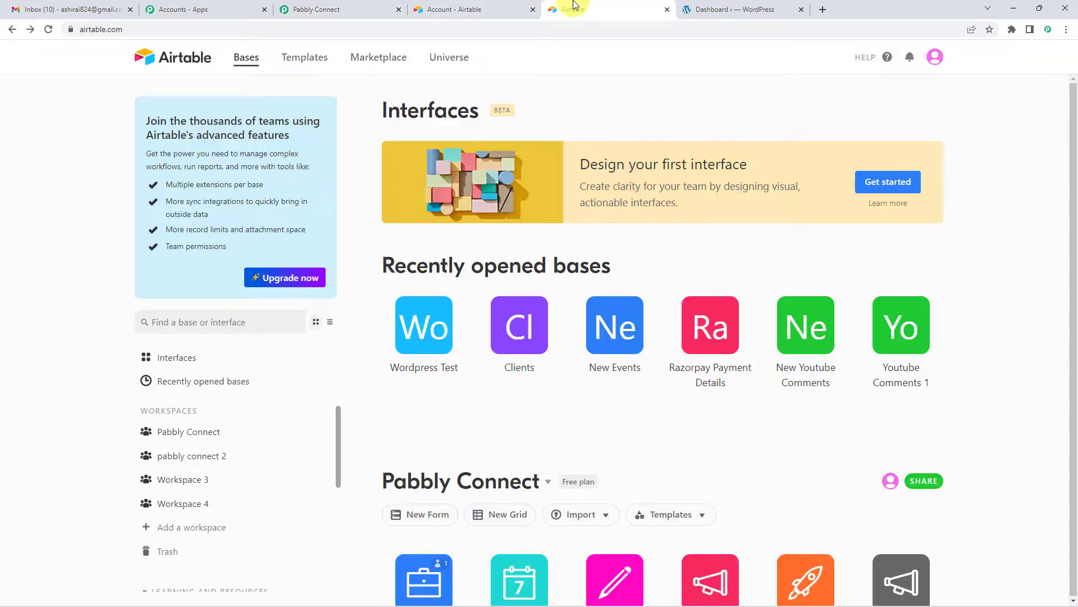
{"action": "scroll", "coordinate": [477, 169], "scroll_direction": "down", "scroll_amount": 3}
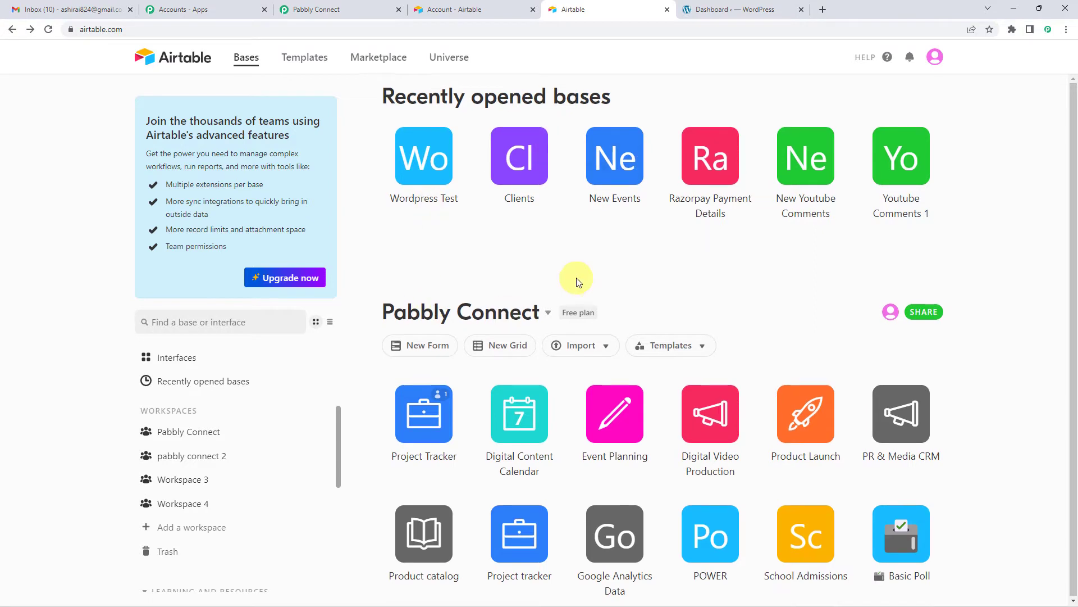
{"action": "scroll", "coordinate": [578, 277], "scroll_direction": "down", "scroll_amount": 2}
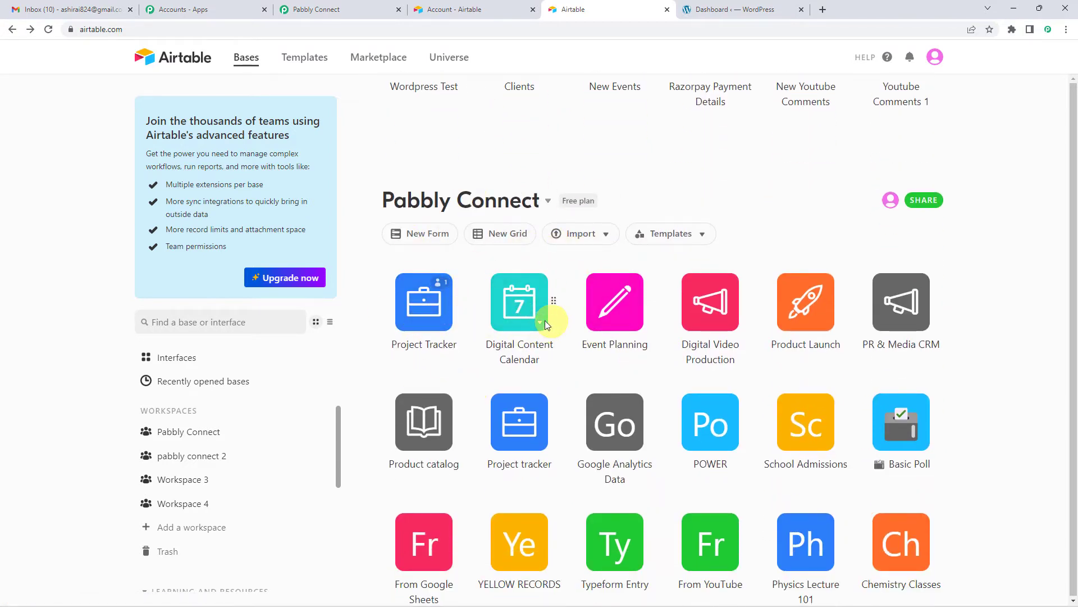
{"action": "scroll", "coordinate": [433, 352], "scroll_direction": "up", "scroll_amount": 4}
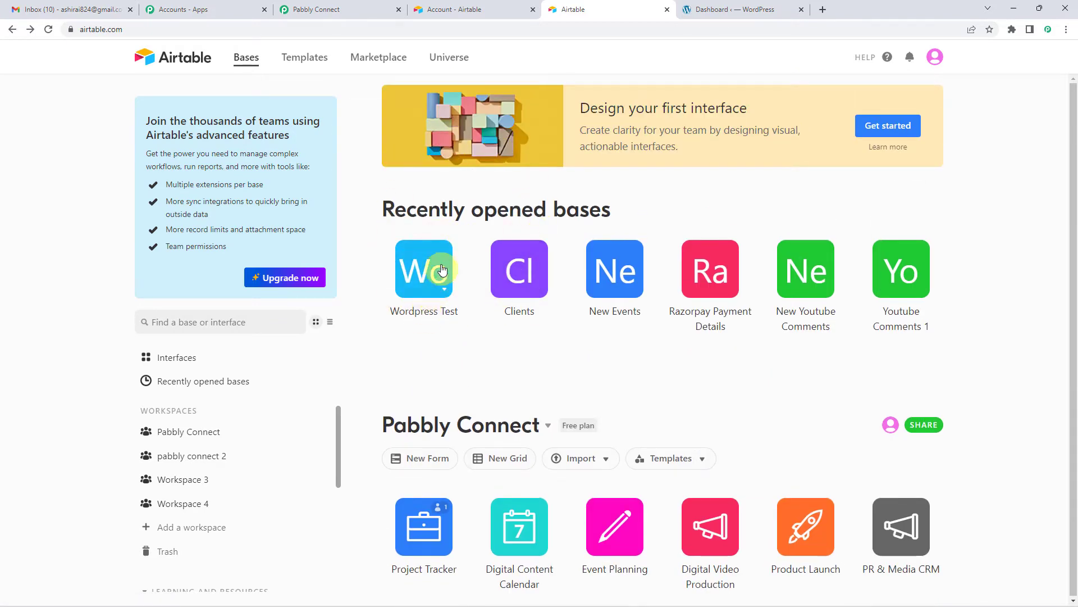
{"action": "left_click", "coordinate": [430, 289]}
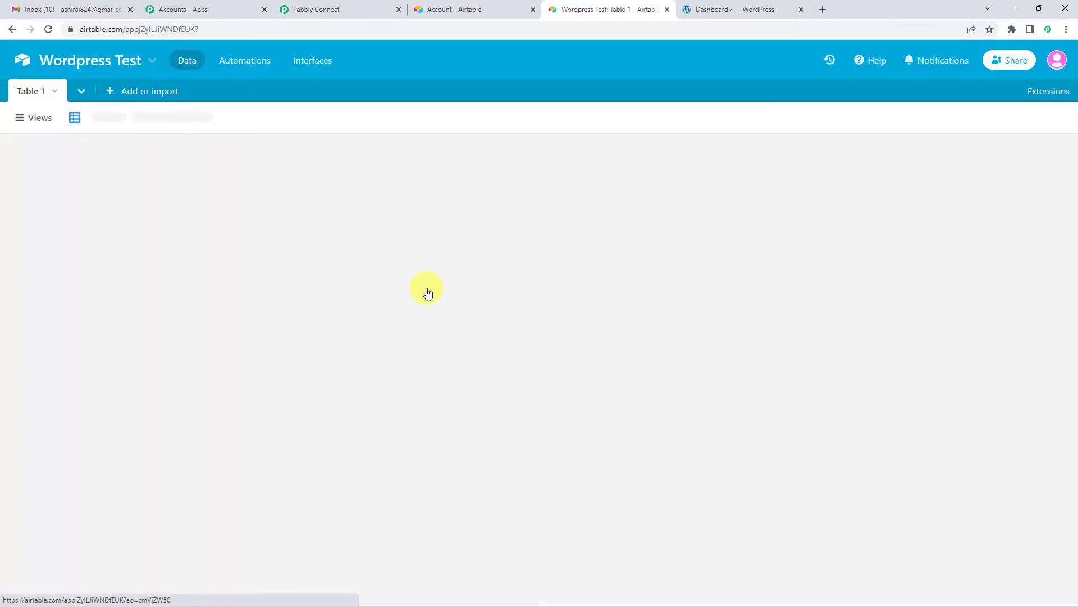
Return to Pabbly Connect, search the bases for "WORD" and set the trigger's base to Wordpress Test.
{"action": "left_click", "coordinate": [332, 8]}
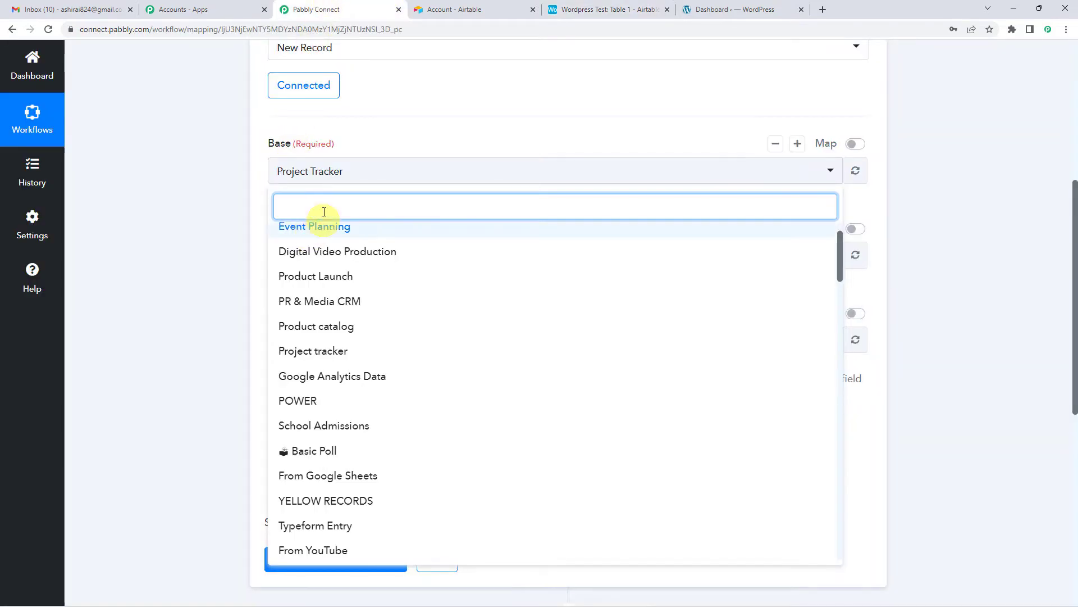
{"action": "type", "text": "WOR"}
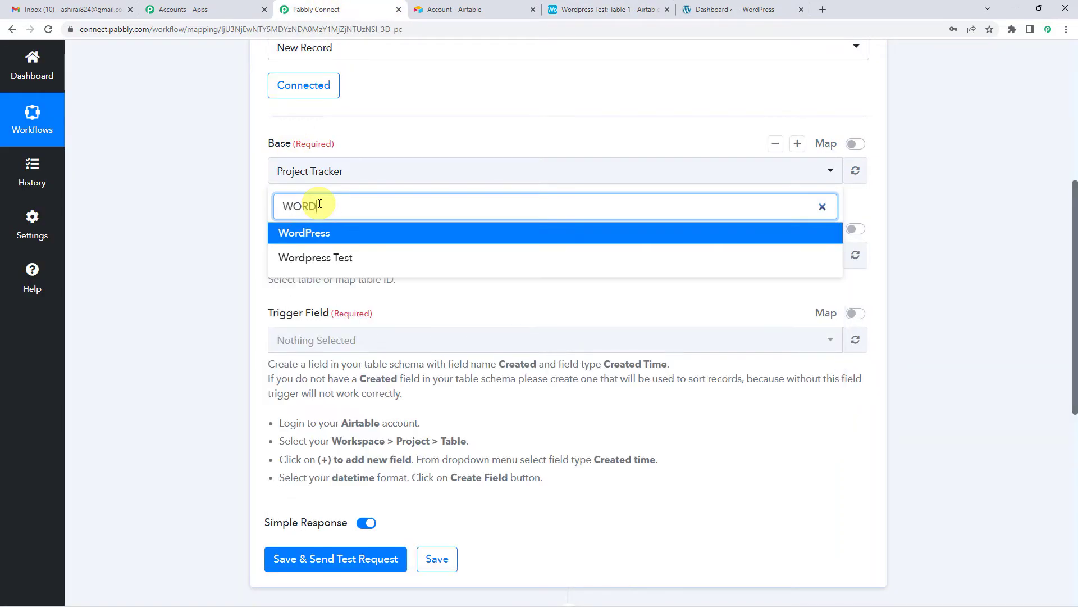
{"action": "type", "text": "D"}
{"action": "left_click", "coordinate": [337, 258]}
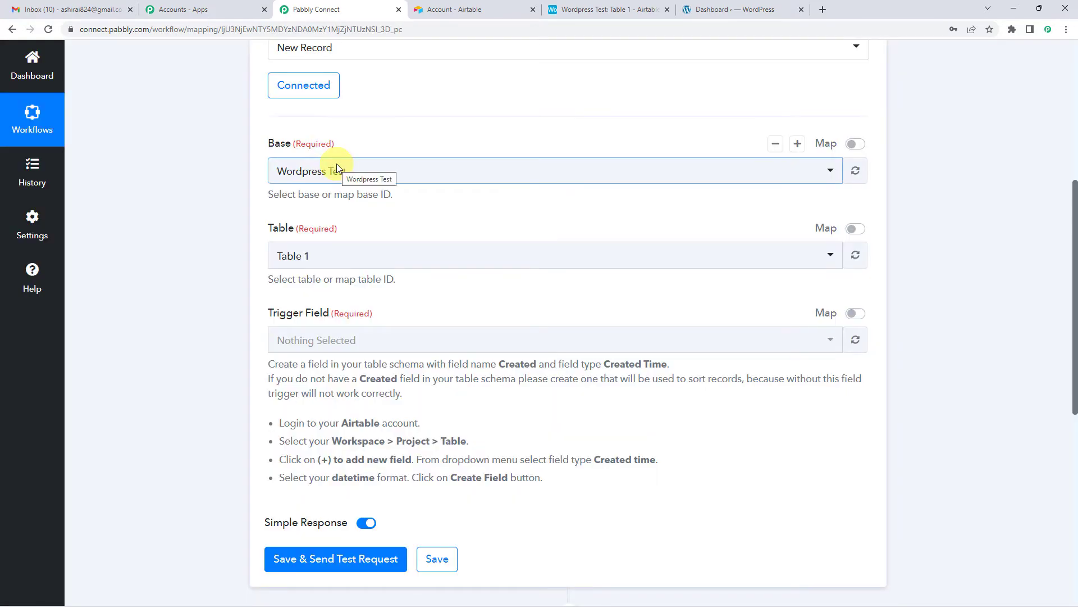
{"action": "scroll", "coordinate": [337, 179], "scroll_direction": "down", "scroll_amount": 1}
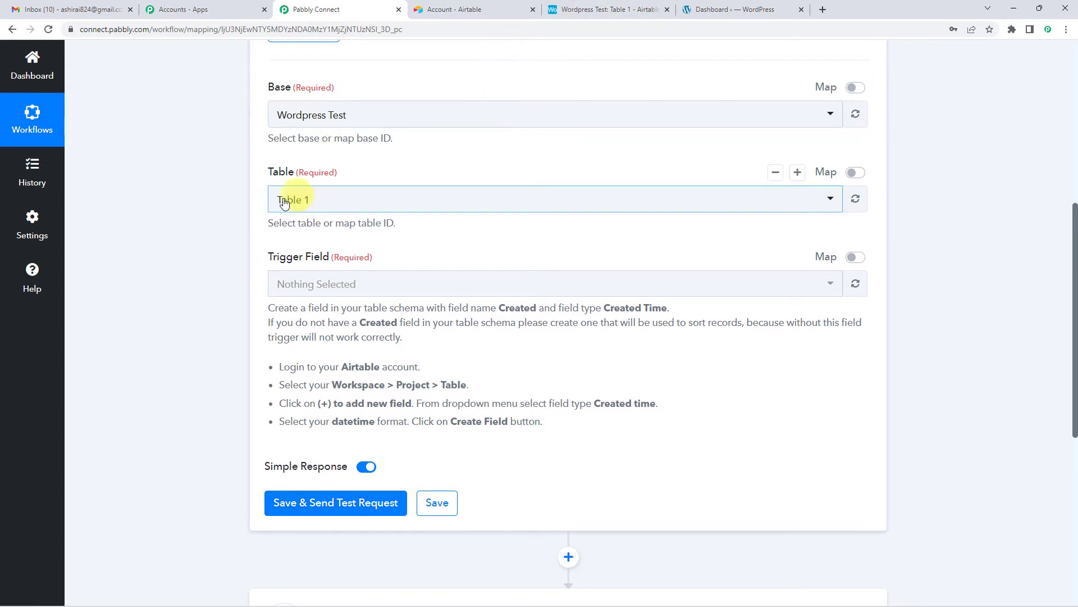
Check the trigger's table selection against Table 1 in the Airtable base and return to Pabbly Connect.
{"action": "left_click", "coordinate": [303, 205]}
{"action": "left_click", "coordinate": [386, 158]}
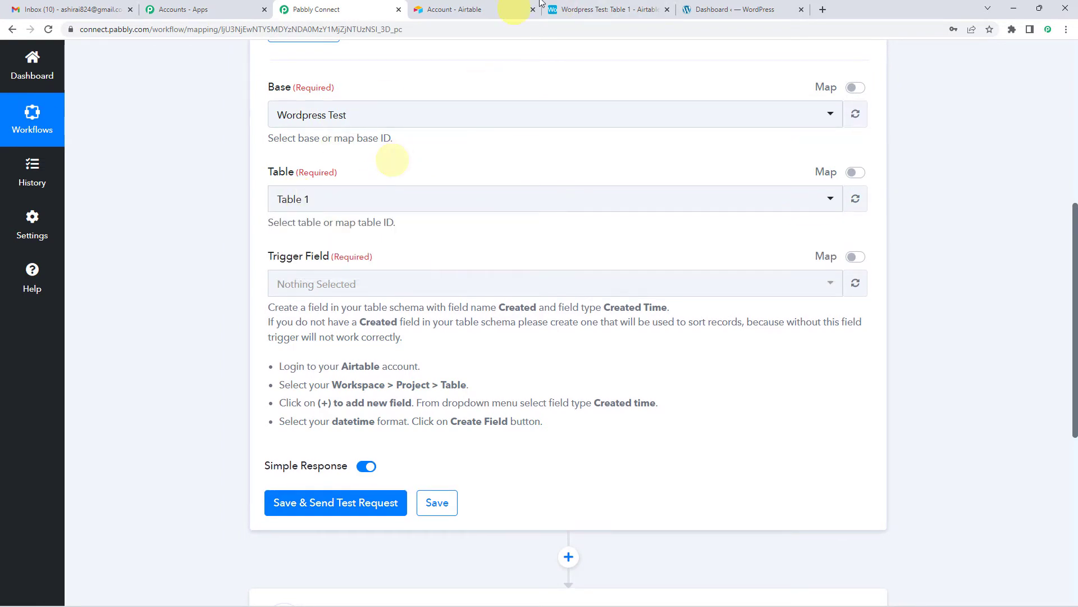
{"action": "left_click", "coordinate": [568, 9]}
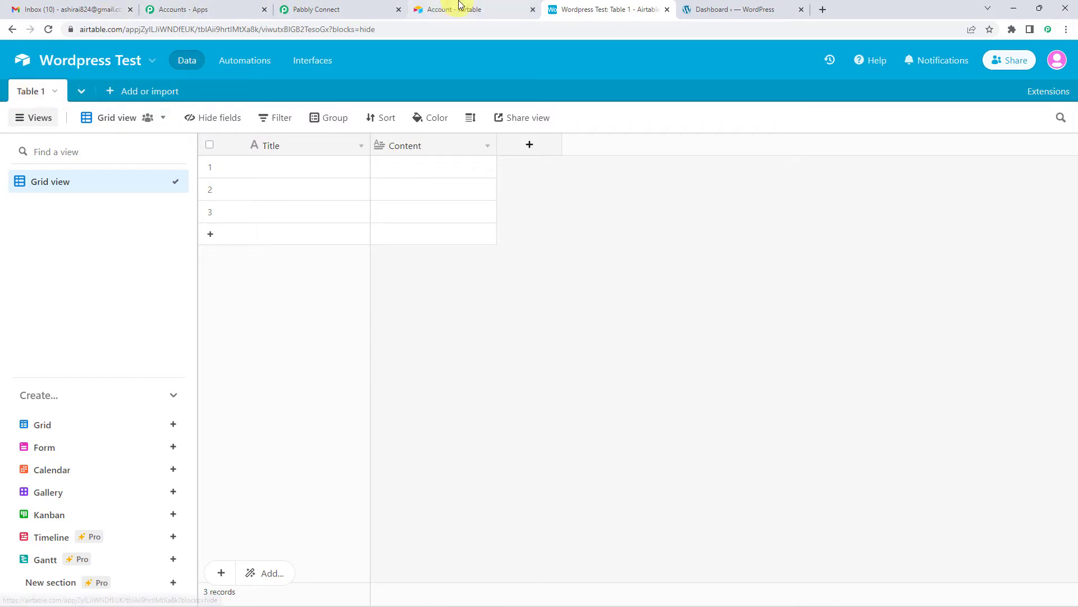
{"action": "left_click", "coordinate": [324, 8]}
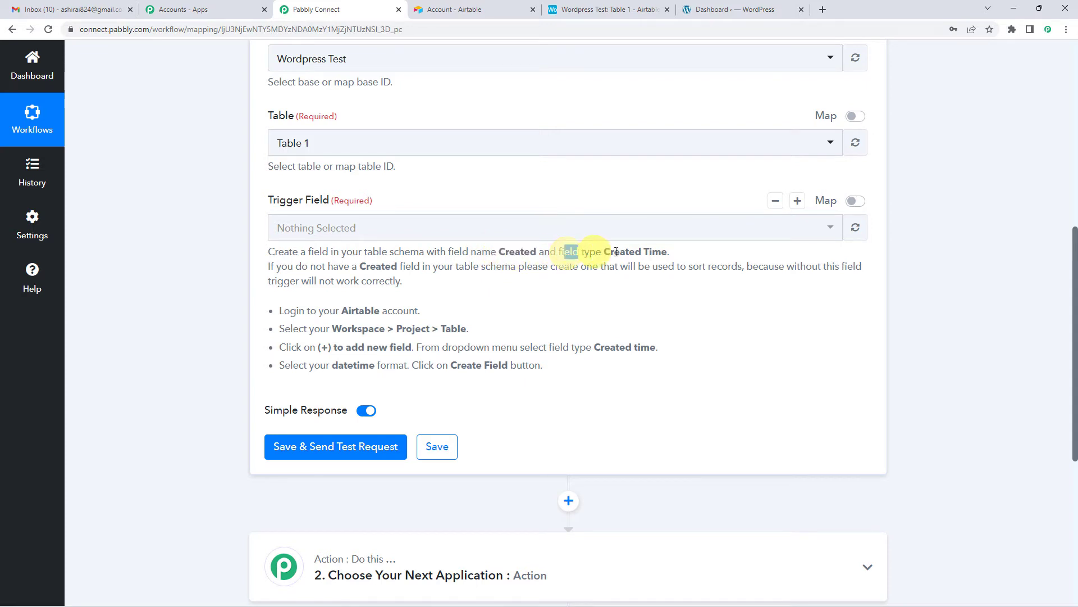
Read the Trigger Field instructions on adding a Created Time field to the Airtable table, glancing at the table for comparison.
{"action": "left_click_drag", "start_coordinate": [616, 252], "coordinate": [665, 250]}
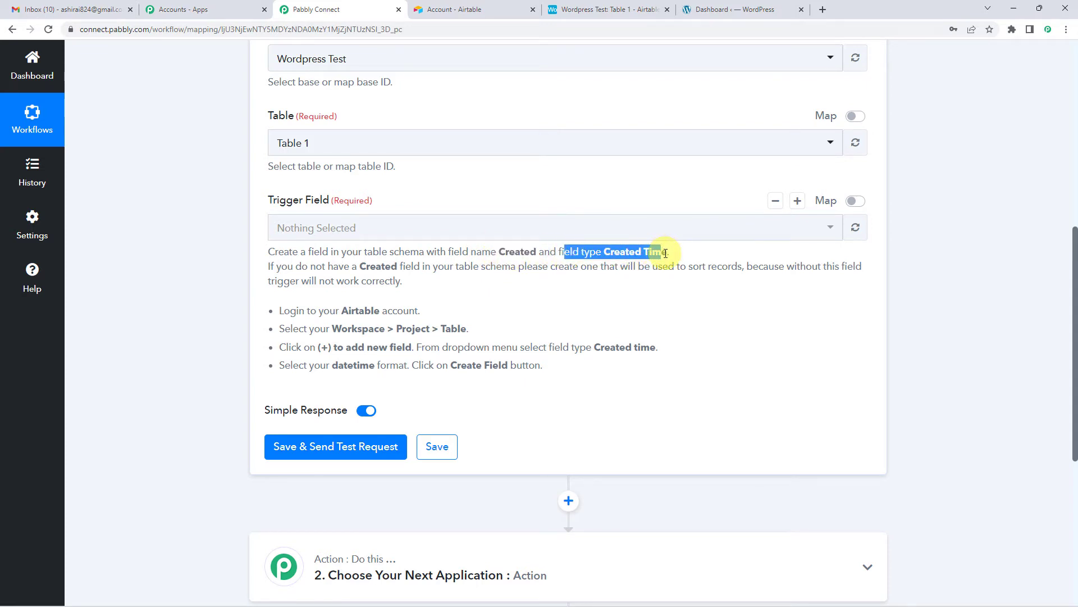
{"action": "left_click", "coordinate": [665, 252]}
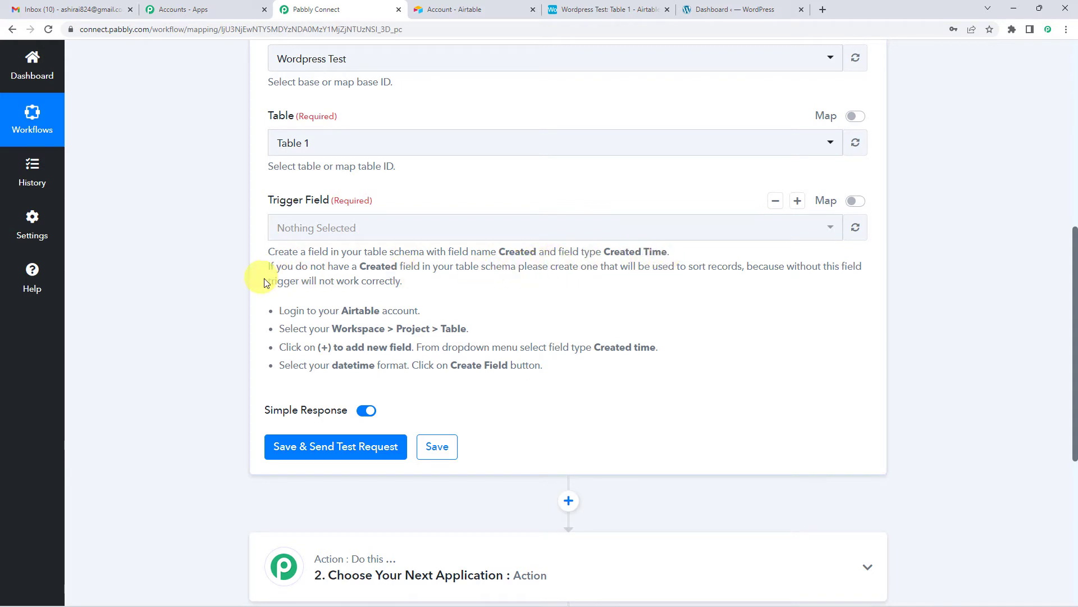
{"action": "left_click_drag", "start_coordinate": [269, 281], "coordinate": [409, 285]}
{"action": "left_click", "coordinate": [467, 281]}
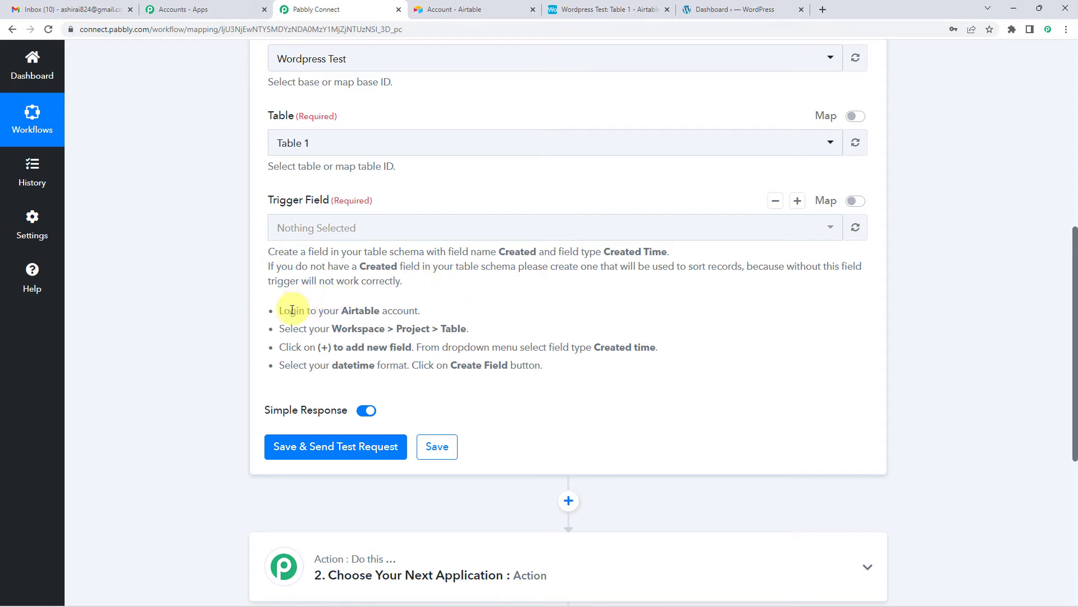
{"action": "left_click_drag", "start_coordinate": [282, 311], "coordinate": [545, 367]}
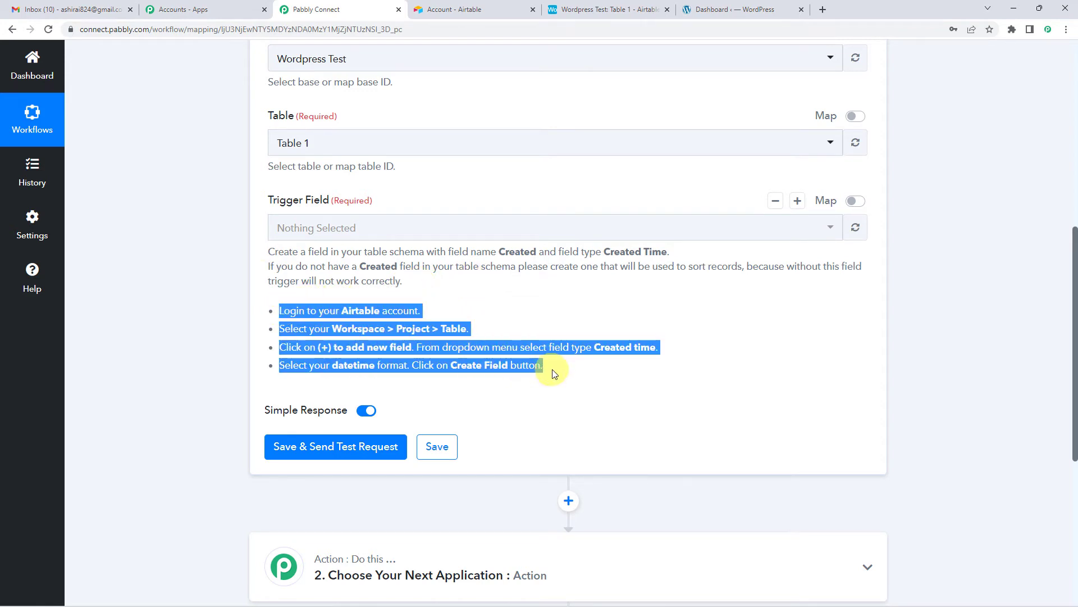
{"action": "left_click", "coordinate": [343, 312]}
{"action": "left_click_drag", "start_coordinate": [307, 311], "coordinate": [418, 310]}
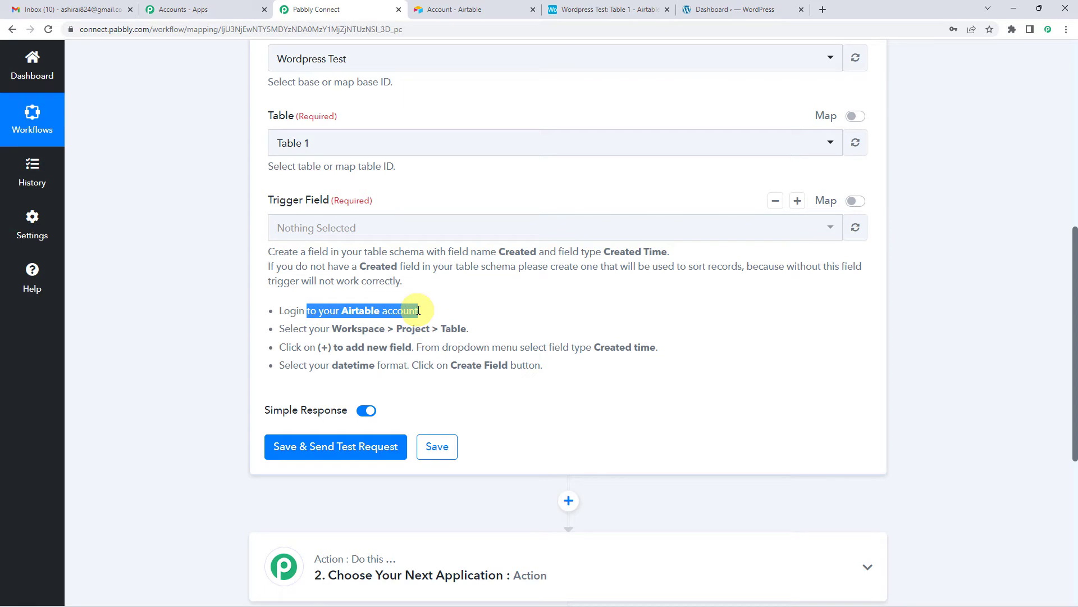
{"action": "left_click_drag", "start_coordinate": [293, 329], "coordinate": [474, 330]}
{"action": "left_click", "coordinate": [581, 9]}
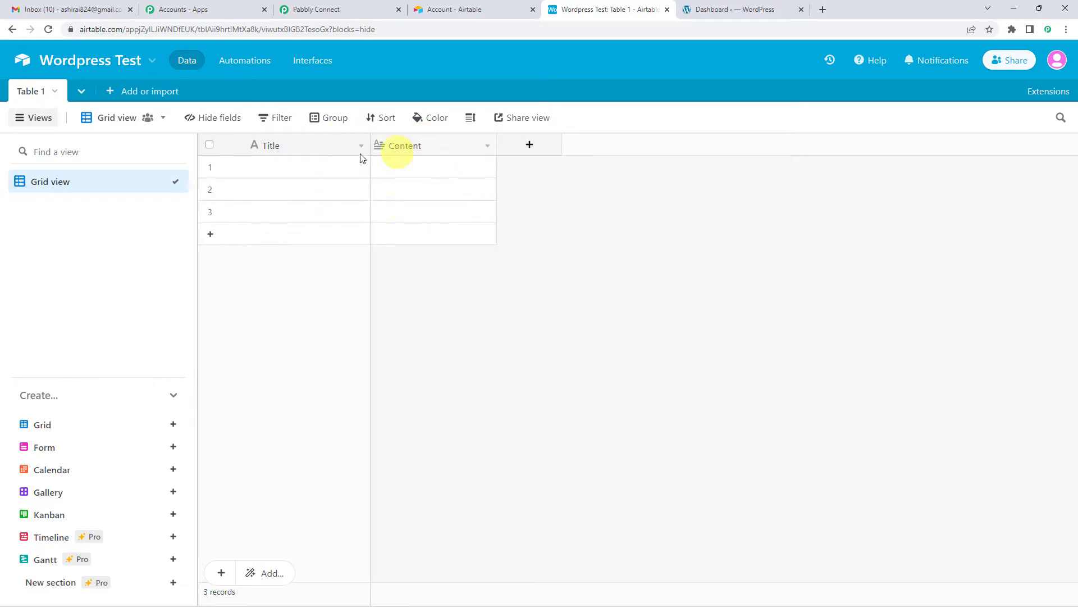
{"action": "left_click", "coordinate": [437, 10]}
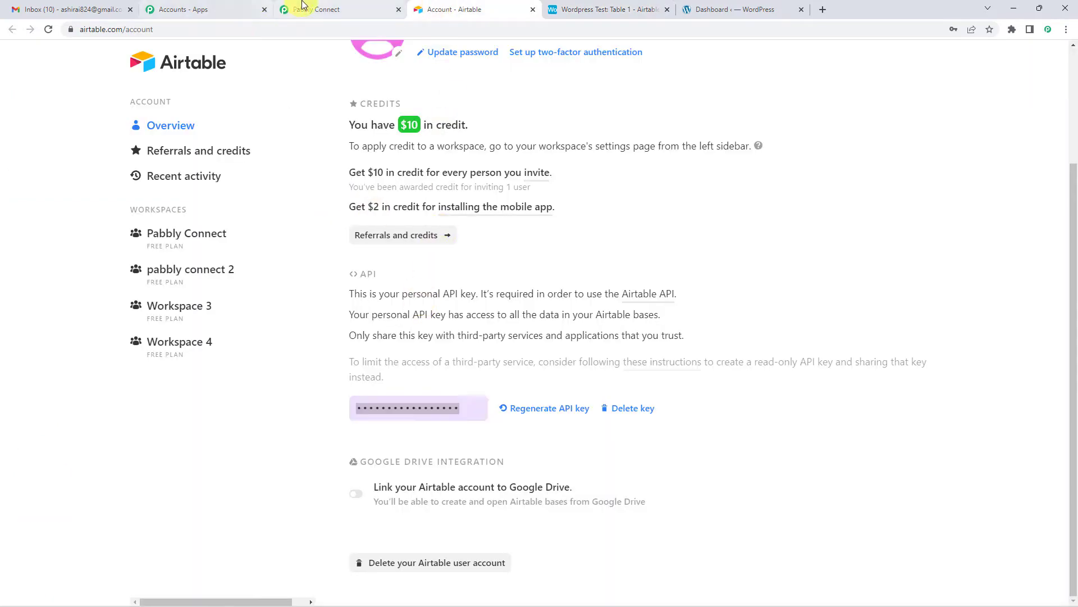
{"action": "left_click", "coordinate": [315, 9]}
{"action": "left_click_drag", "start_coordinate": [284, 347], "coordinate": [599, 350]}
{"action": "left_click_drag", "start_coordinate": [598, 350], "coordinate": [656, 349]}
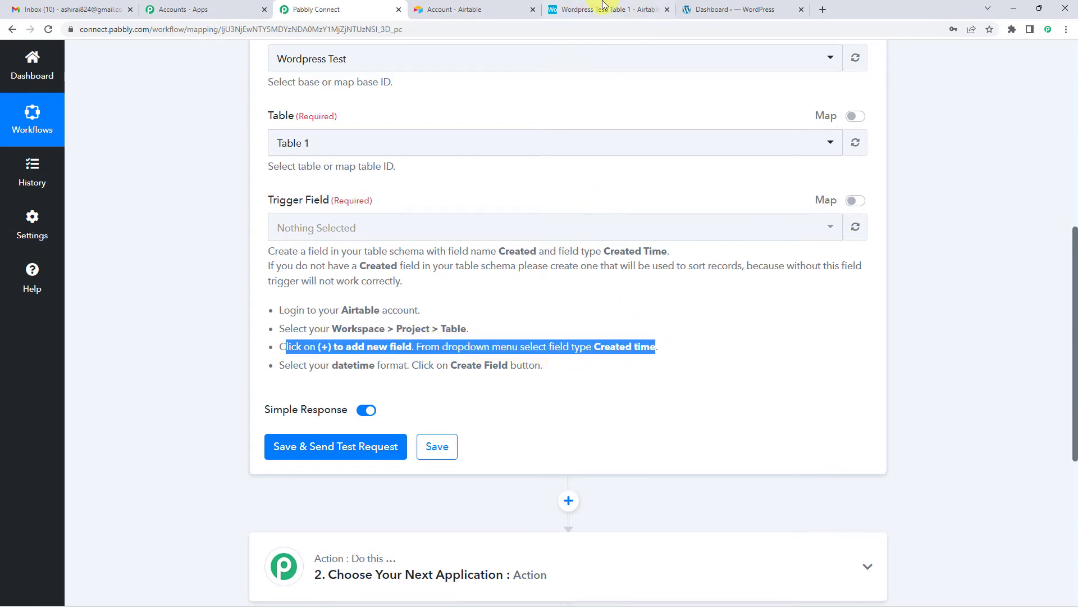
Switch to the Wordpress Test base in Airtable and add a field named Created with the type Created time.
{"action": "left_click", "coordinate": [602, 9]}
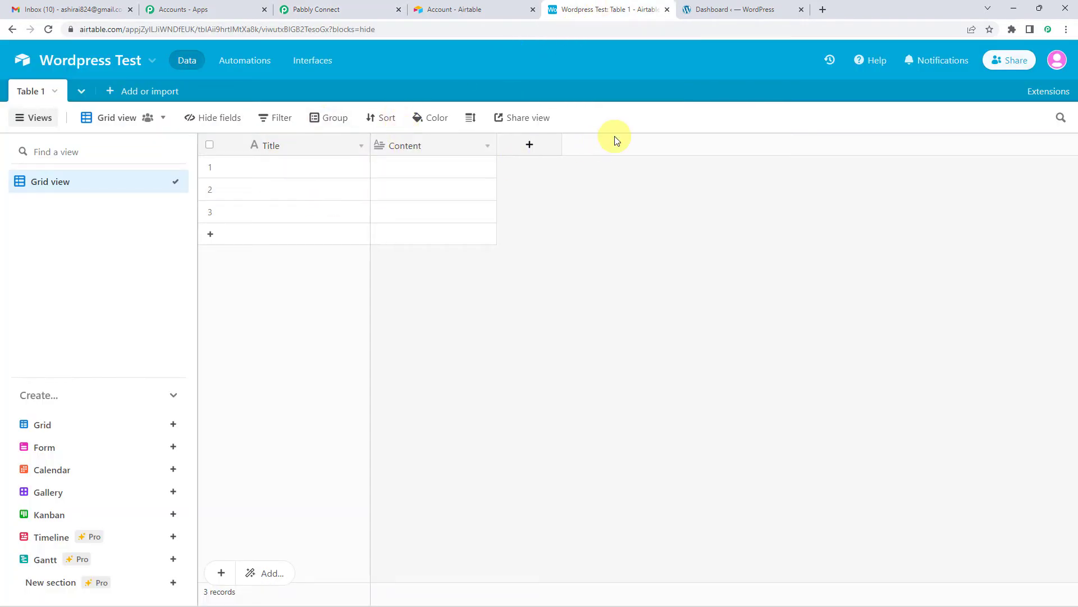
{"action": "left_click", "coordinate": [532, 149]}
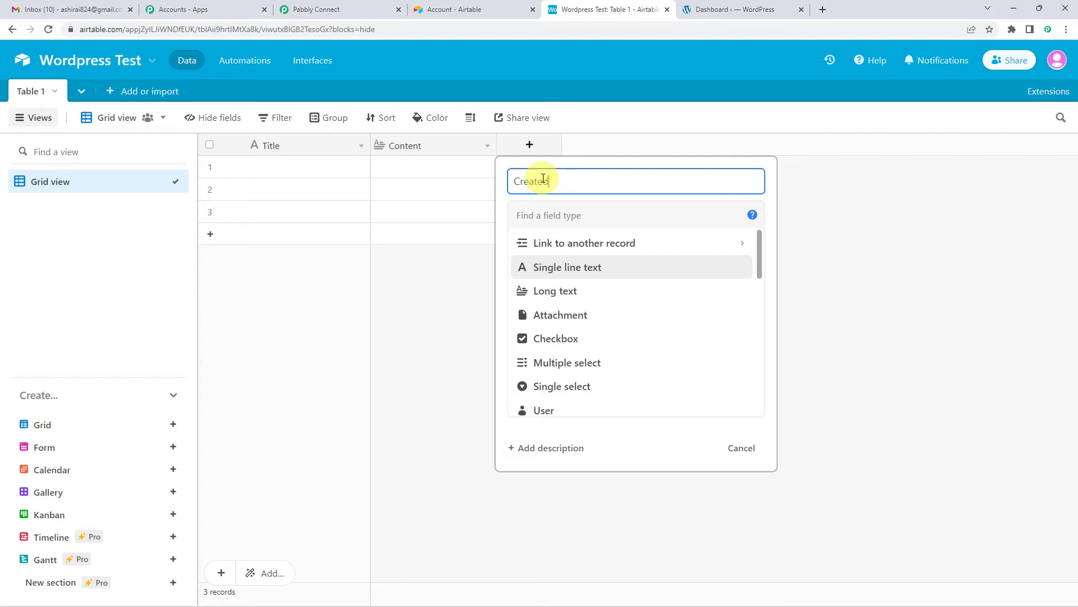
{"action": "scroll", "coordinate": [578, 265], "scroll_direction": "down", "scroll_amount": 4}
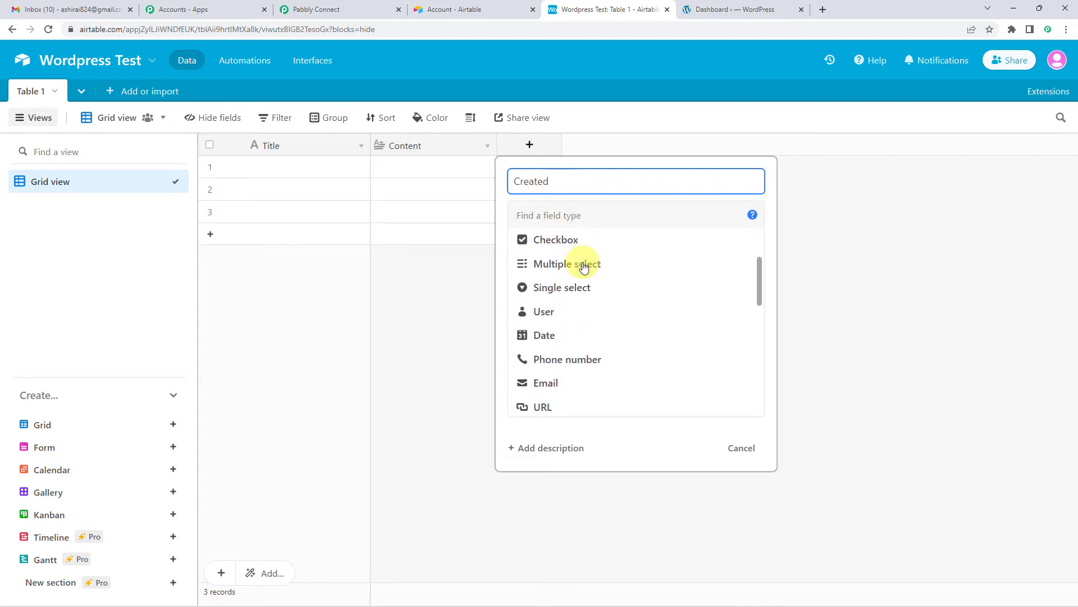
{"action": "scroll", "coordinate": [583, 281], "scroll_direction": "down", "scroll_amount": 5}
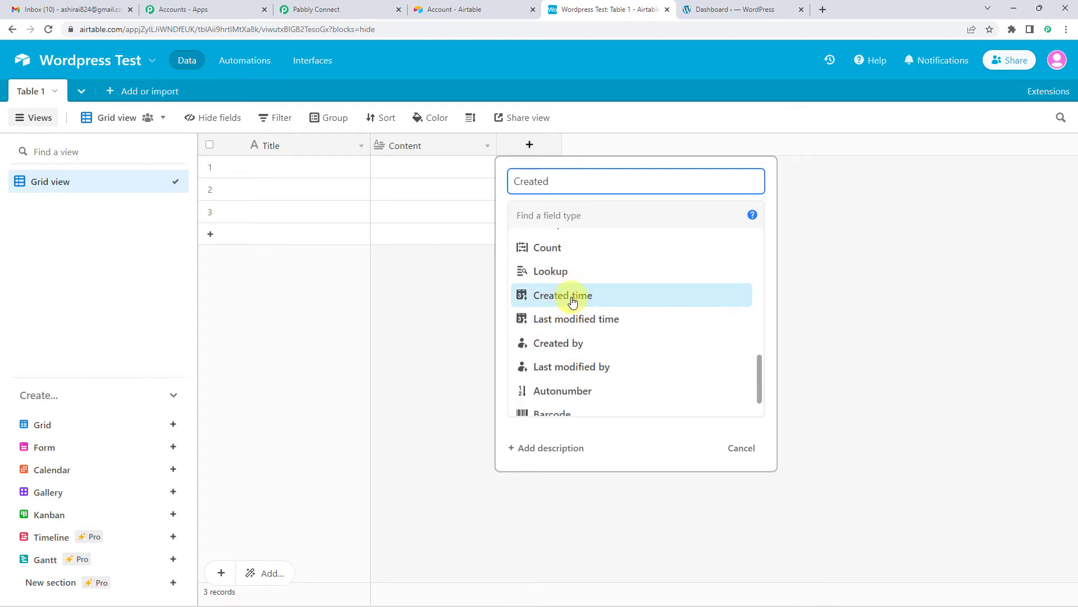
{"action": "left_click", "coordinate": [572, 302]}
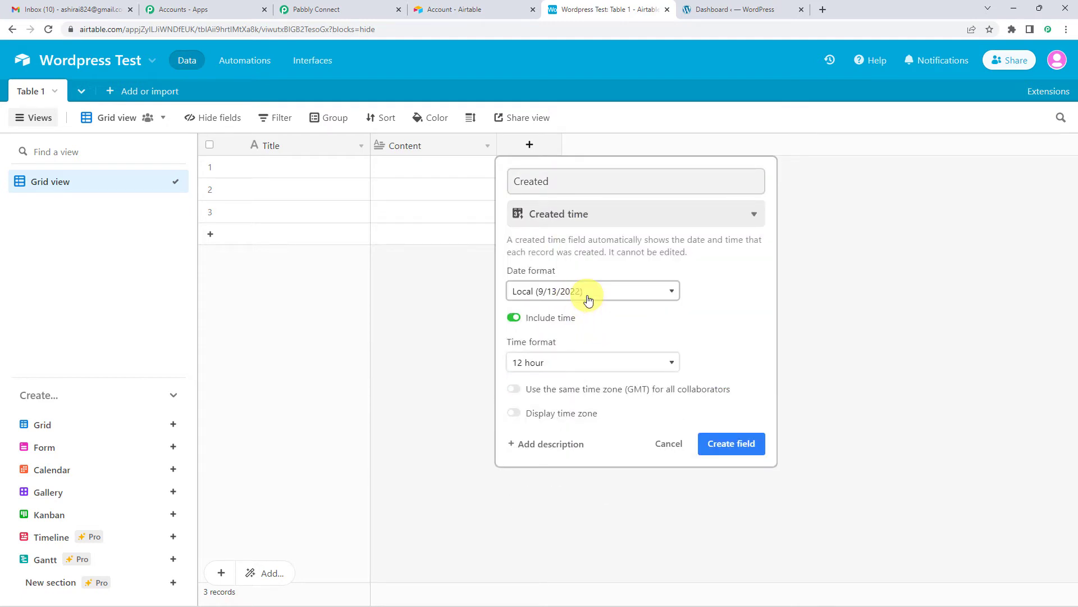
Use the Local date format and 12 hour time format for the Created field and create it.
{"action": "left_click", "coordinate": [588, 296]}
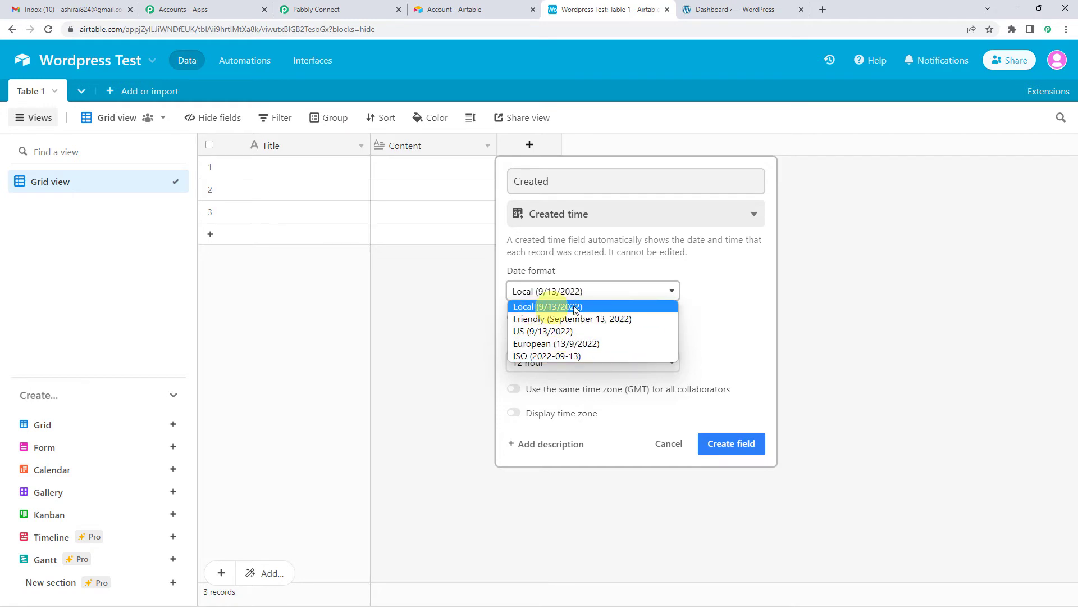
{"action": "left_click", "coordinate": [571, 308]}
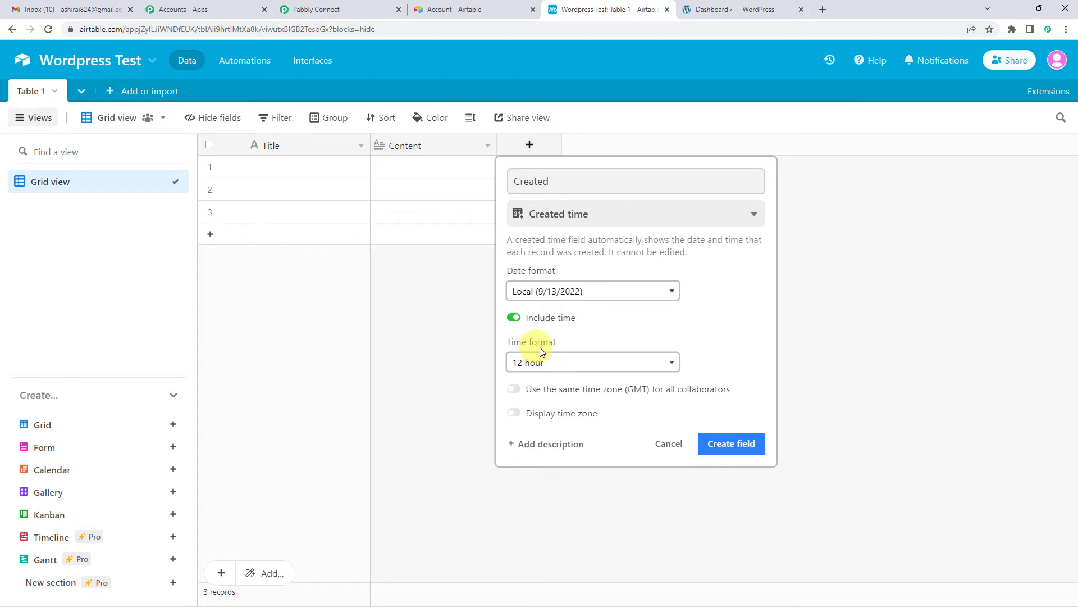
{"action": "left_click", "coordinate": [558, 368]}
{"action": "left_click", "coordinate": [550, 378]}
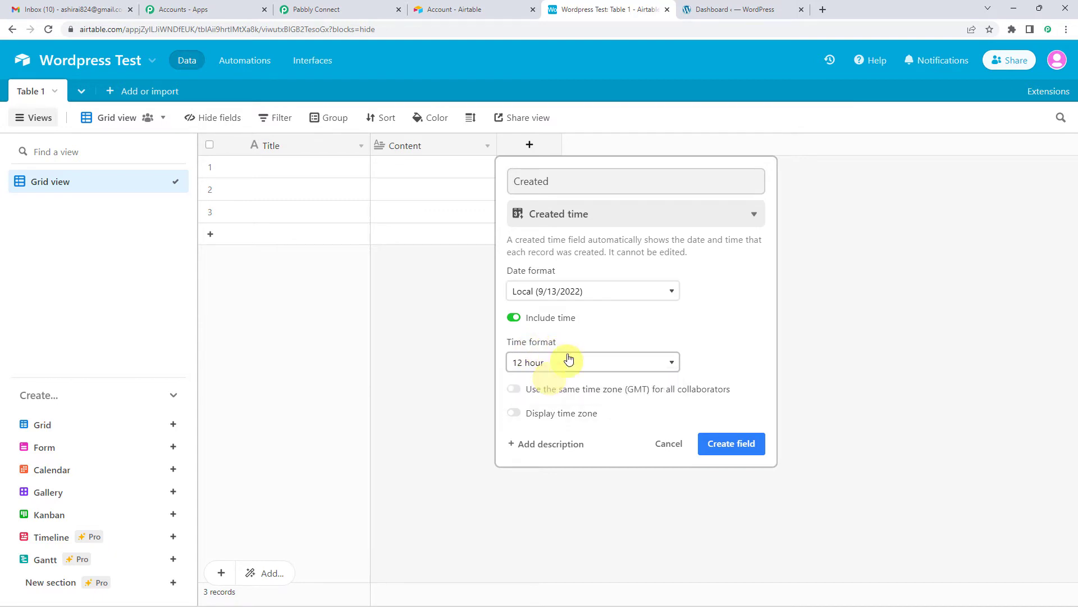
{"action": "left_click", "coordinate": [739, 443]}
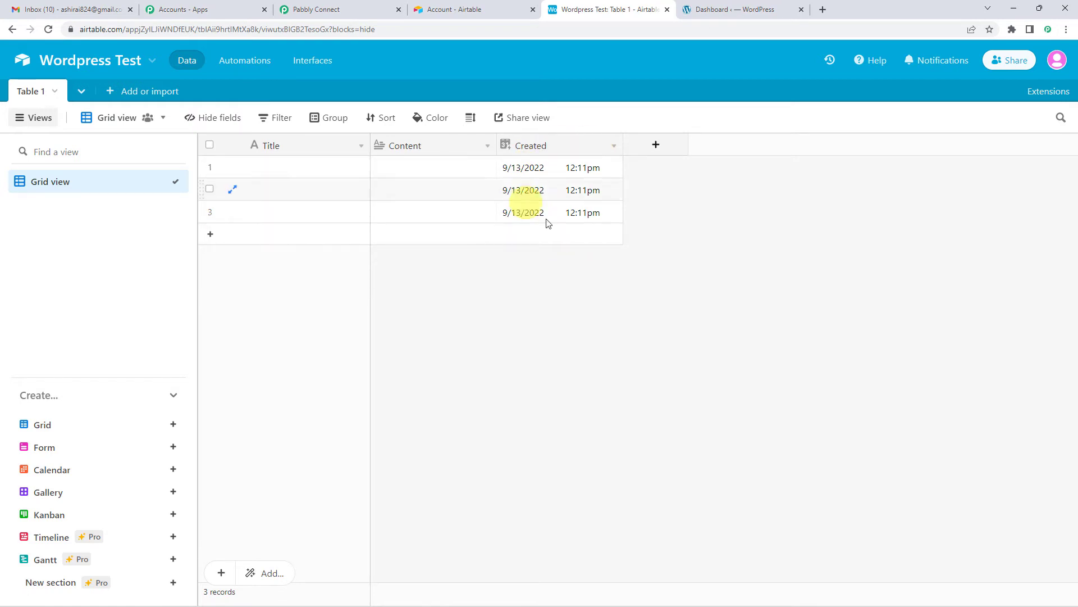
Return to Pabbly Connect, refresh the Trigger Field options and have Created selected as the trigger field.
{"action": "left_click", "coordinate": [361, 5]}
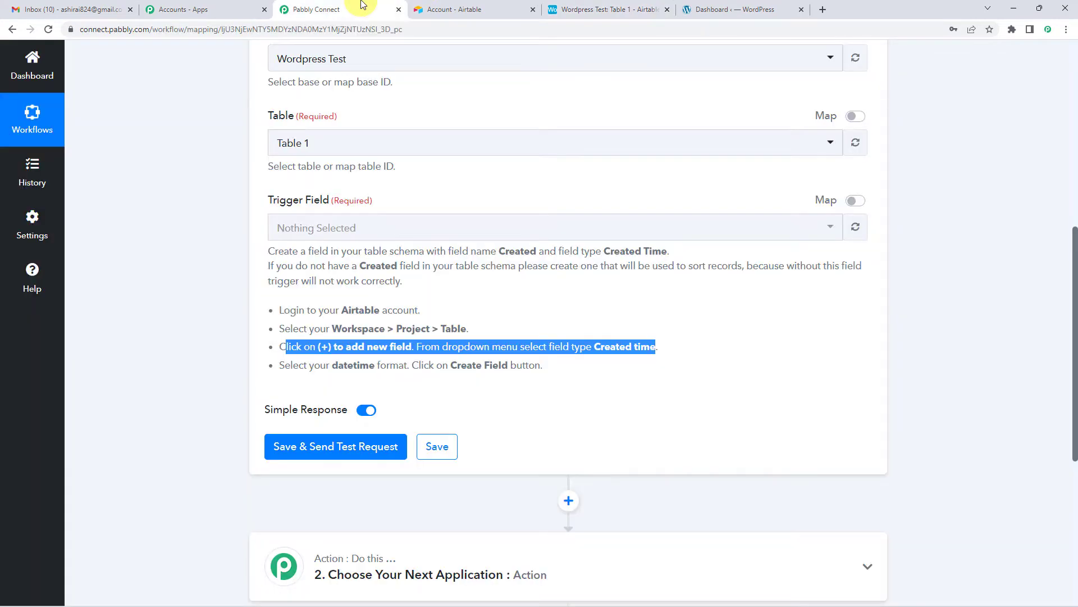
{"action": "left_click", "coordinate": [472, 328]}
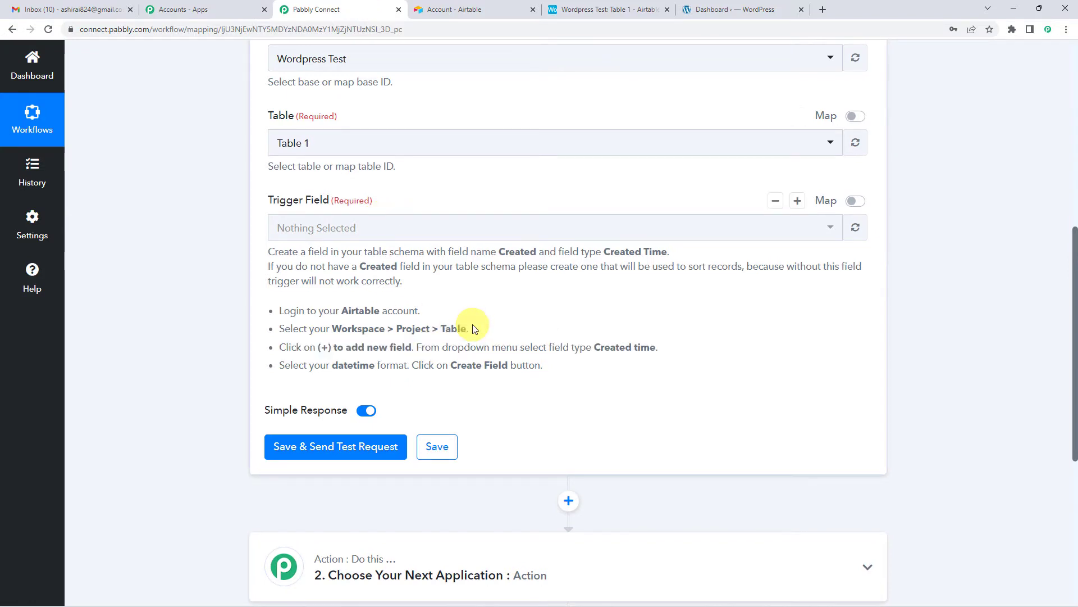
{"action": "left_click_drag", "start_coordinate": [294, 365], "coordinate": [540, 366]}
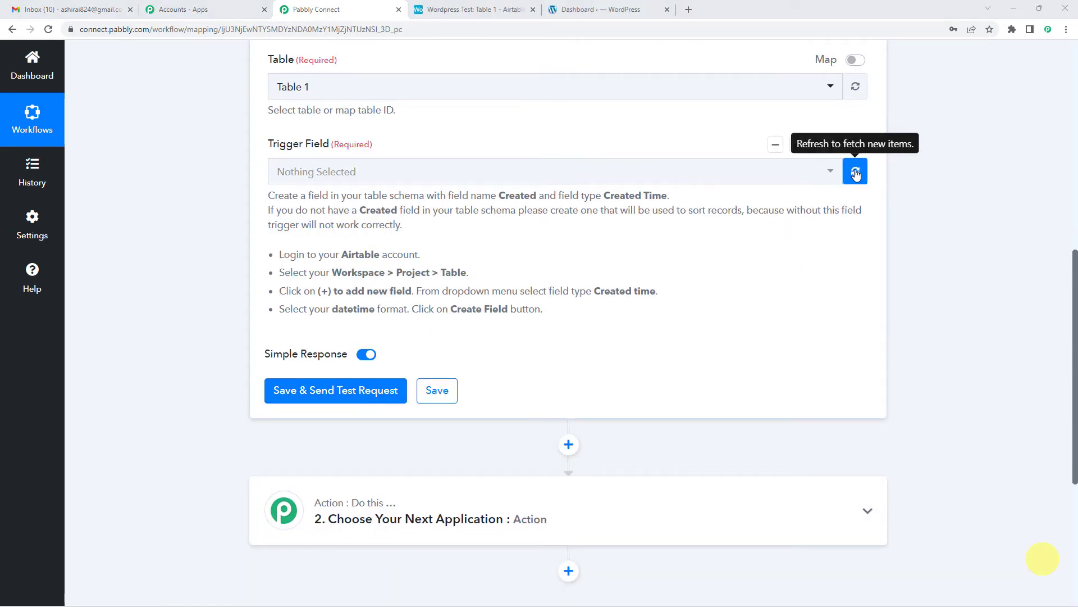
{"action": "left_click", "coordinate": [855, 173]}
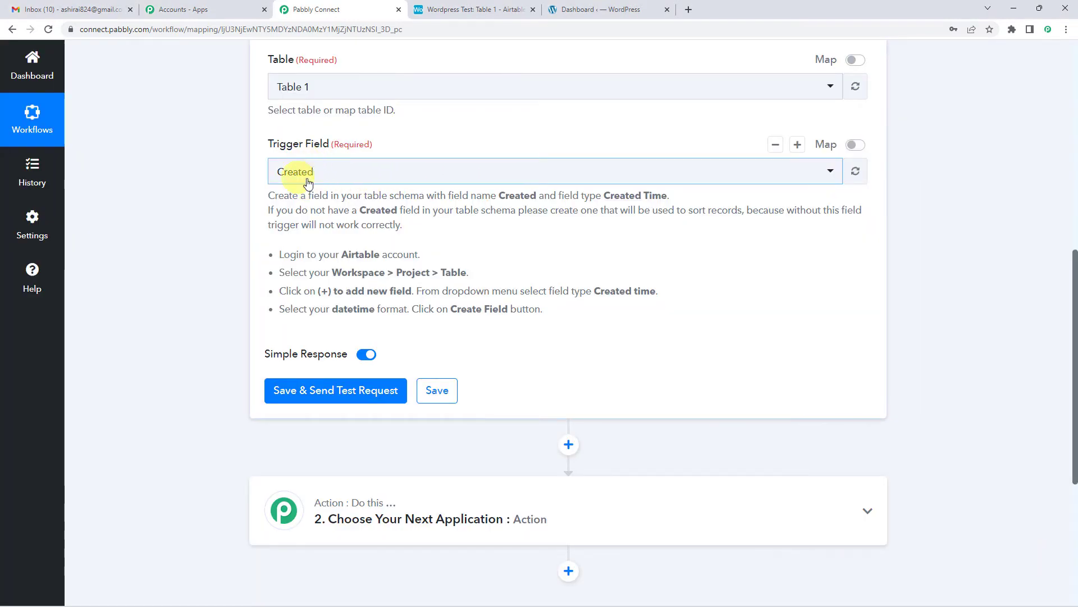
Switch to the Airtable table and enter "Integration a click away!" as the first record's Title.
{"action": "left_click", "coordinate": [475, 8]}
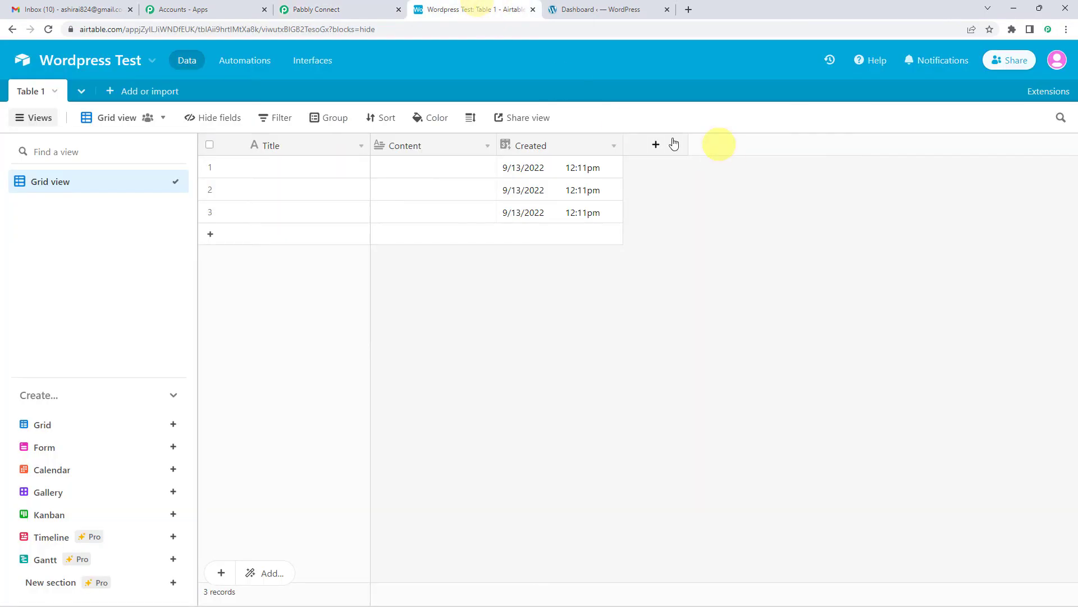
{"action": "left_click", "coordinate": [371, 8]}
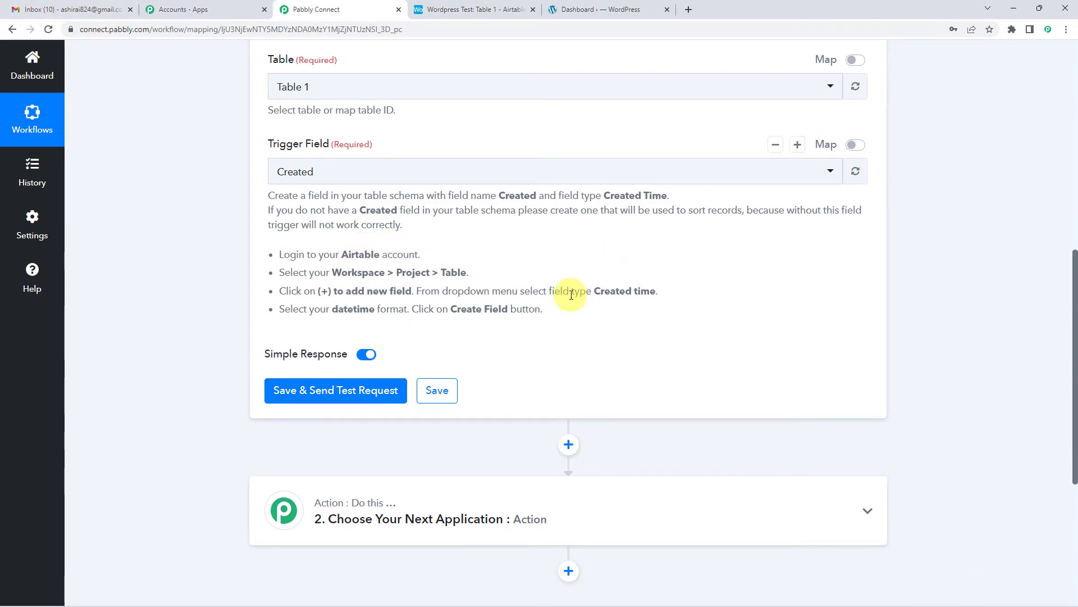
{"action": "left_click", "coordinate": [495, 9]}
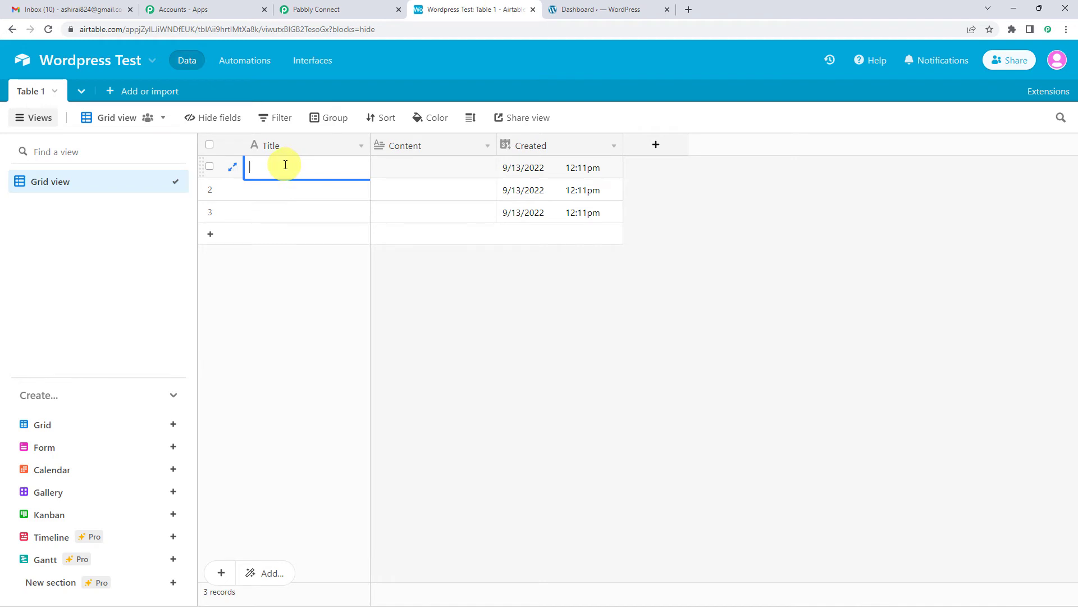
{"action": "type", "text": "Integration a click away!"}
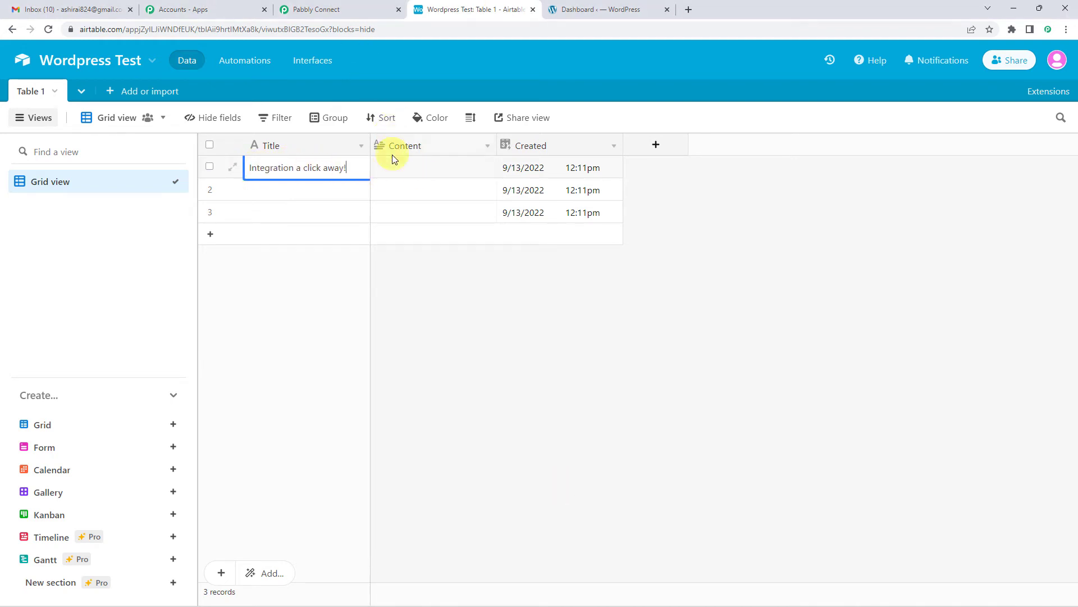
Paste the text beginning "Pabbly Connect is an integration & automation service" into the first record's Content field.
{"action": "left_click", "coordinate": [397, 169]}
{"action": "left_click", "coordinate": [401, 168]}
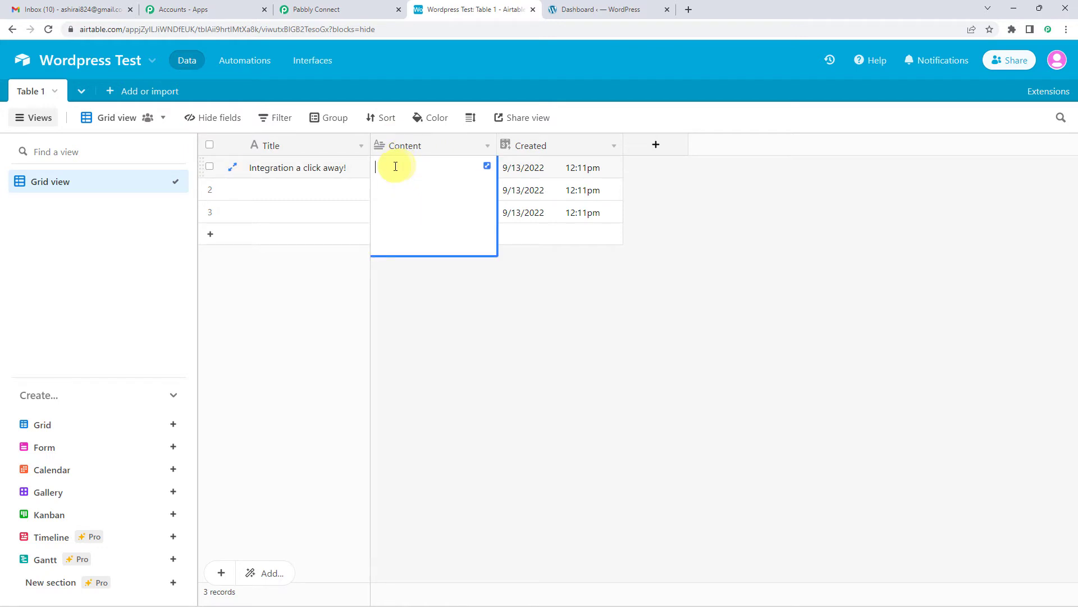
{"action": "key", "text": "ctrl+v"}
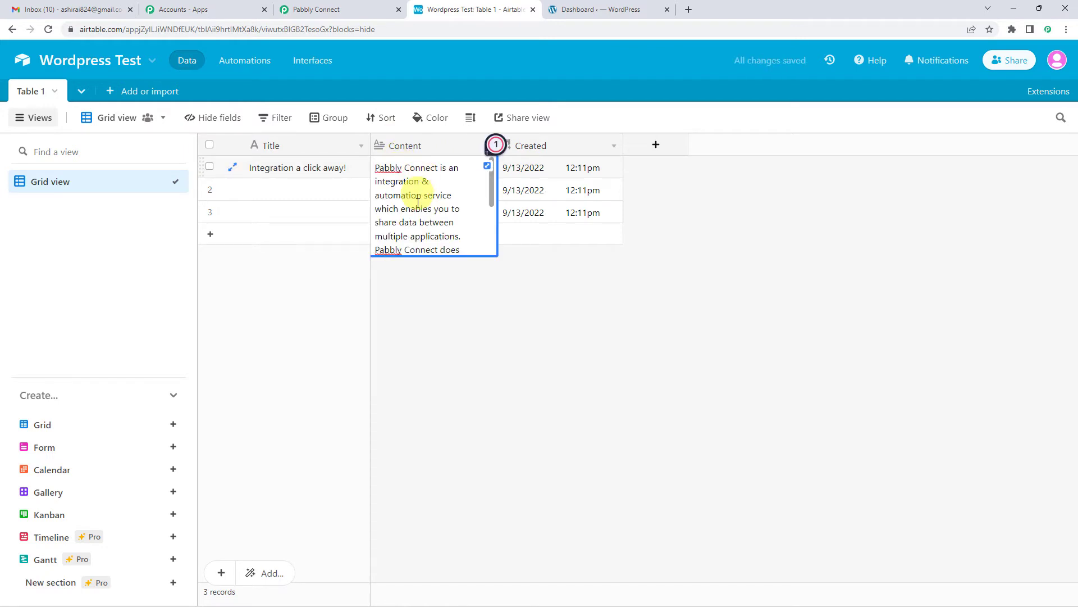
{"action": "left_click", "coordinate": [416, 209]}
{"action": "left_click", "coordinate": [462, 295]}
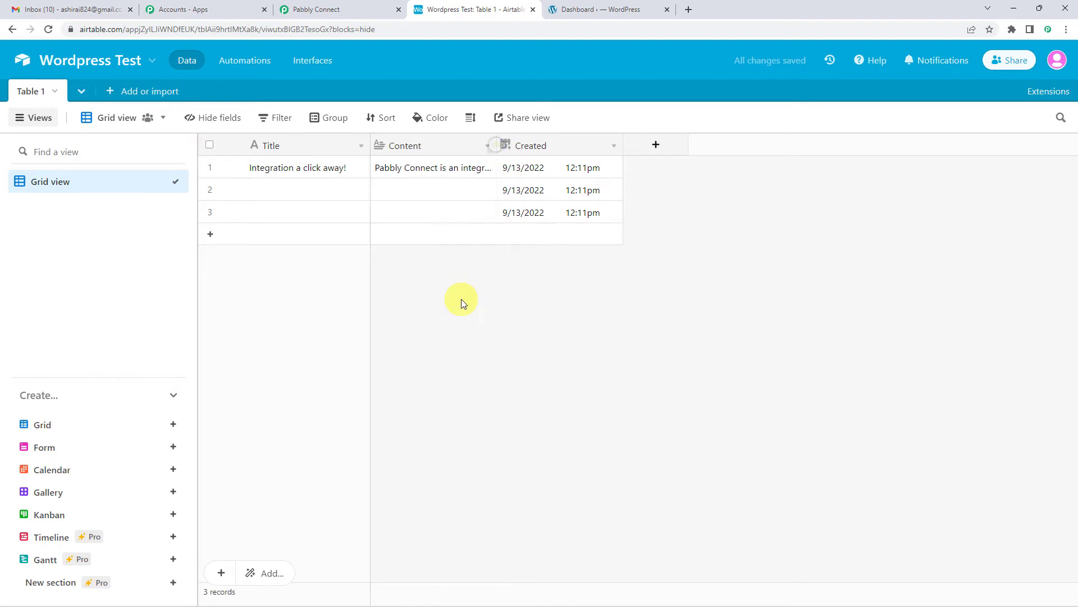
Return to Pabbly Connect, recheck the Airtable record, and save the trigger while sending a test request.
{"action": "left_click", "coordinate": [338, 5]}
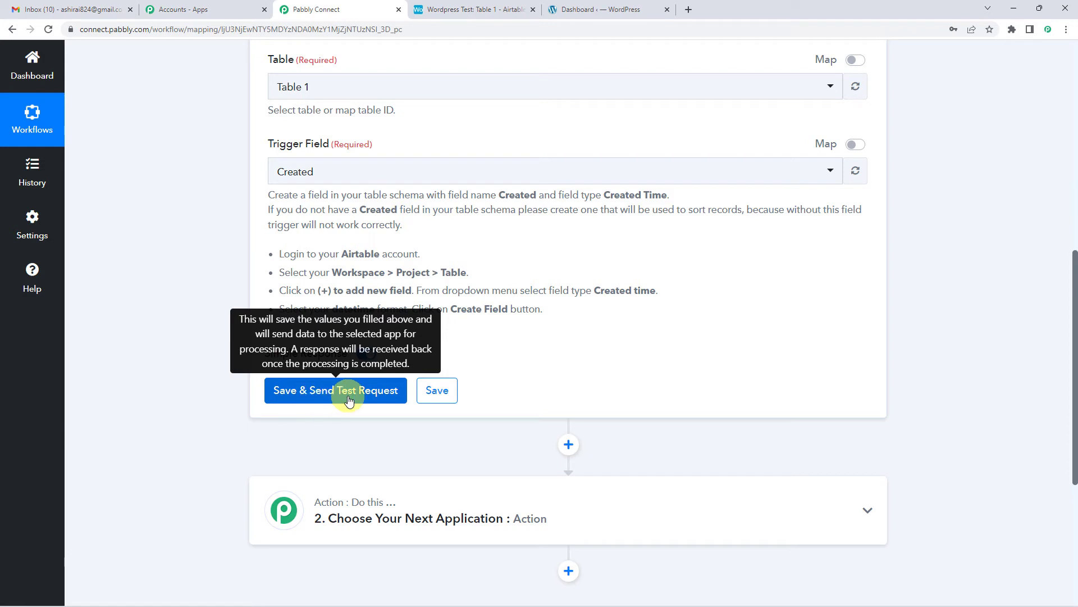
{"action": "left_click", "coordinate": [448, 6]}
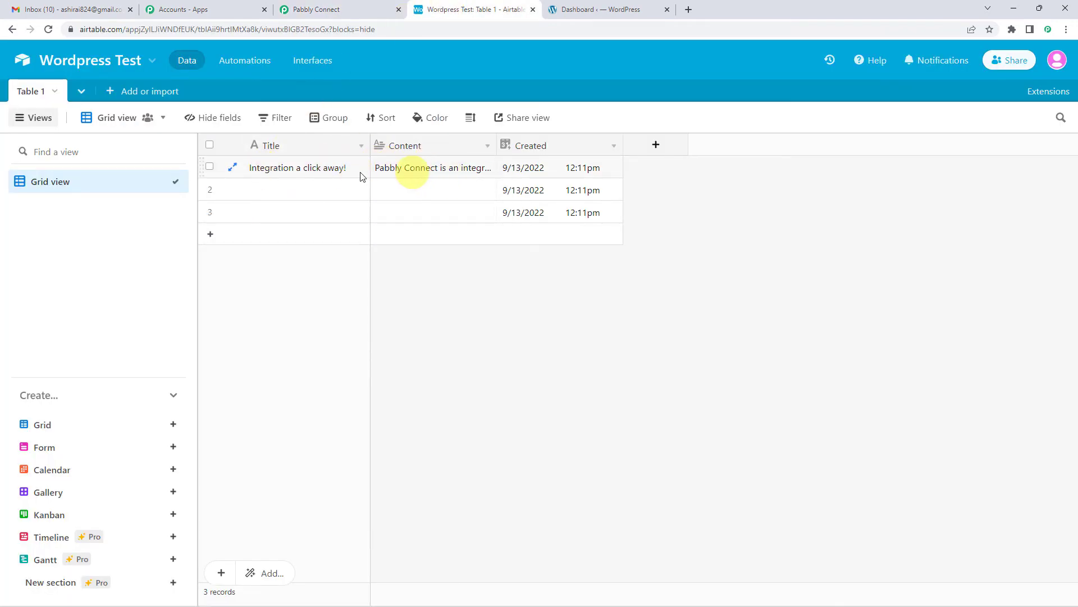
{"action": "left_click", "coordinate": [348, 8]}
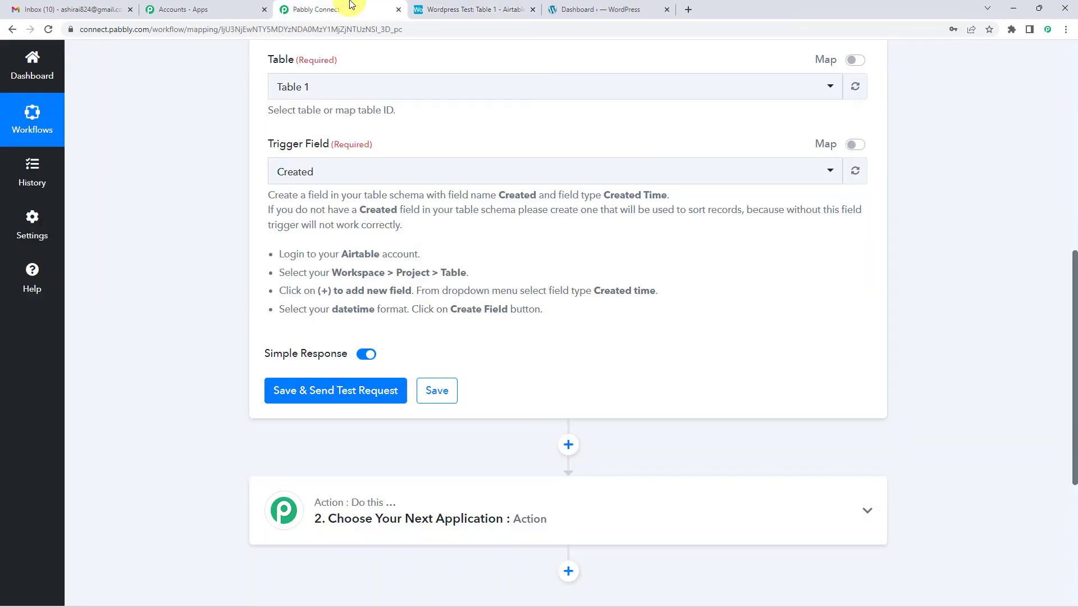
{"action": "left_click", "coordinate": [353, 390]}
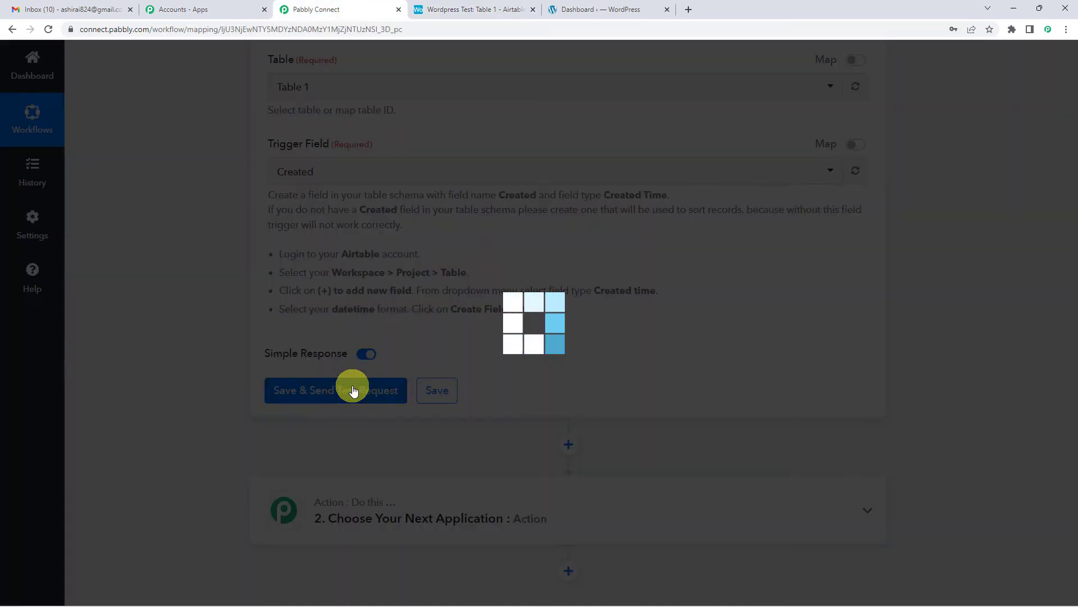
Examine the Airtable test response, checking the Fields Title and the full Fields Content values against the trigger settings.
{"action": "scroll", "coordinate": [481, 319], "scroll_direction": "down", "scroll_amount": 1}
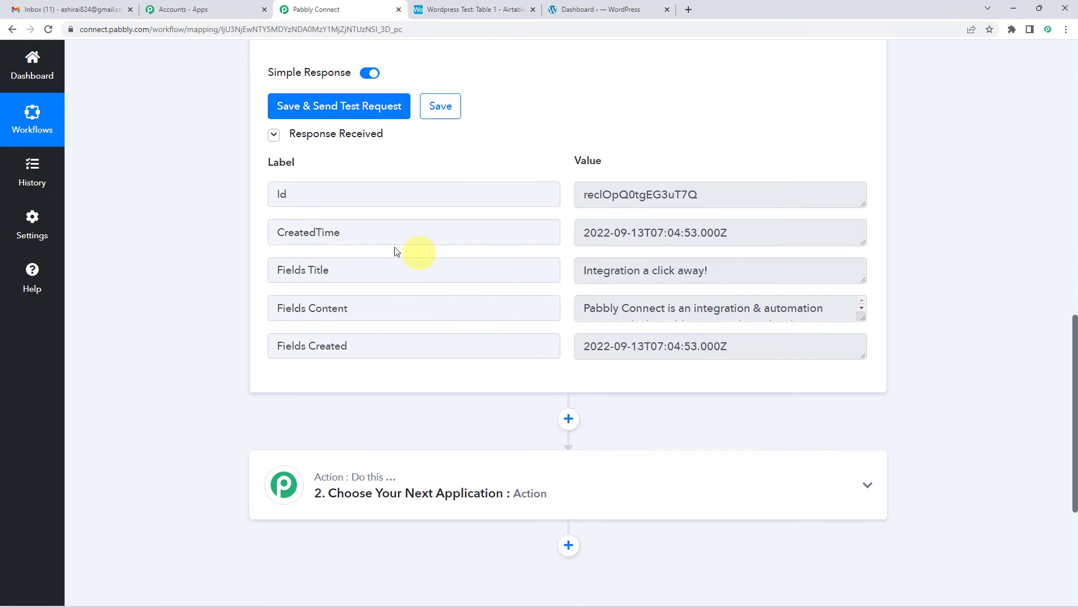
{"action": "double_click", "coordinate": [312, 270]}
{"action": "left_click_drag", "start_coordinate": [587, 271], "coordinate": [739, 267]}
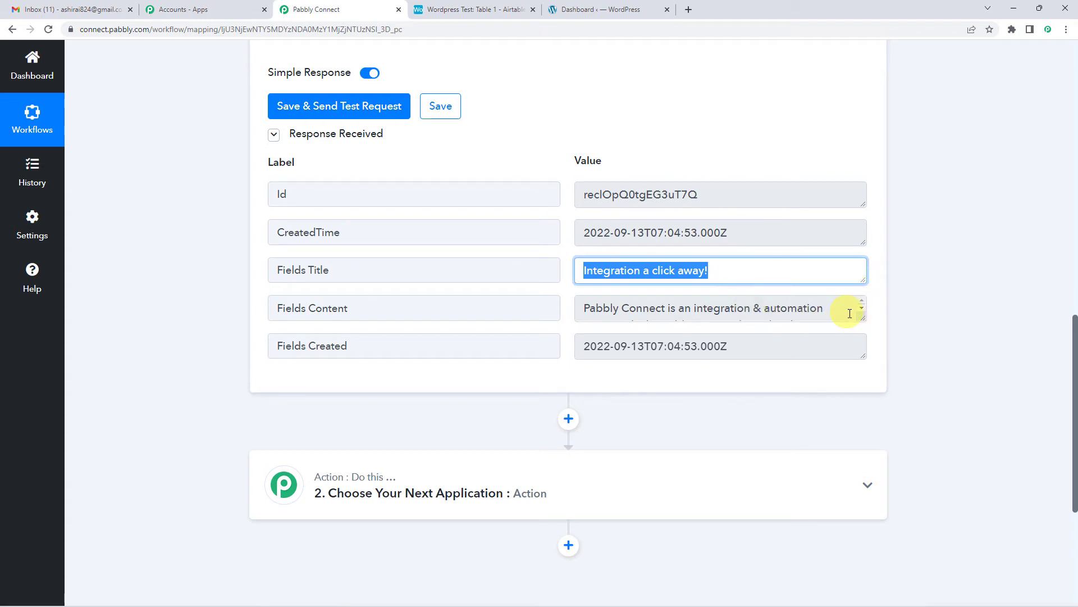
{"action": "double_click", "coordinate": [340, 308]}
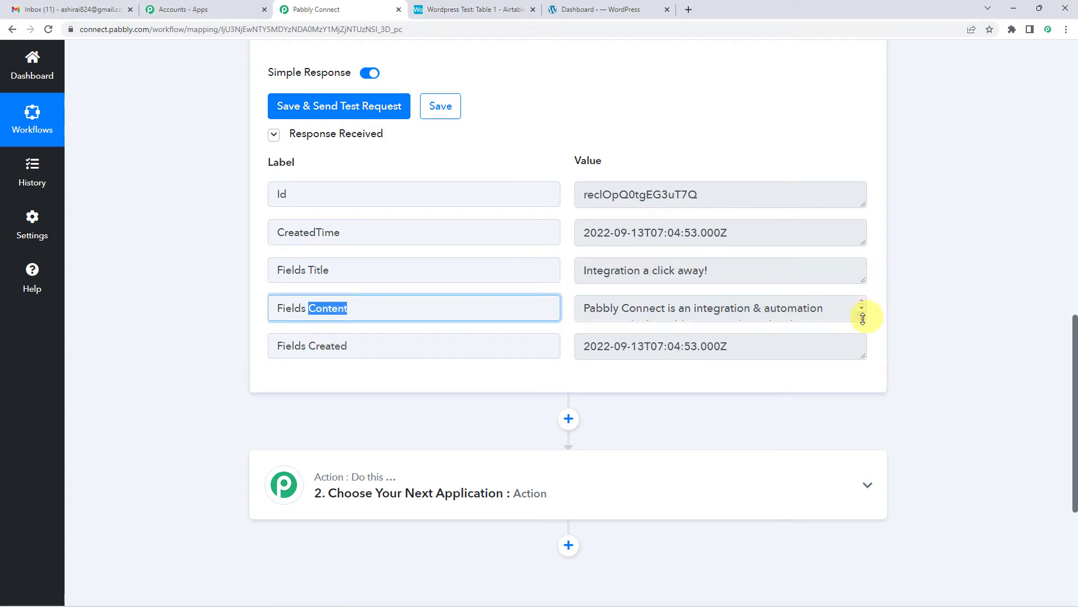
{"action": "left_click_drag", "start_coordinate": [862, 319], "coordinate": [864, 399]}
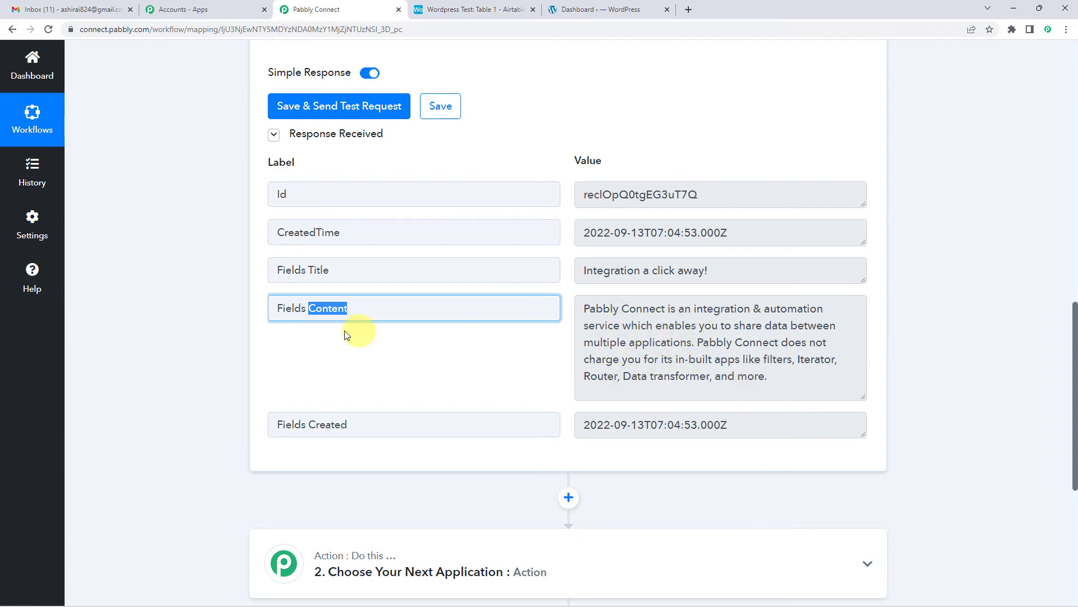
{"action": "scroll", "coordinate": [210, 346], "scroll_direction": "up", "scroll_amount": 4}
{"action": "scroll", "coordinate": [210, 346], "scroll_direction": "up", "scroll_amount": 7}
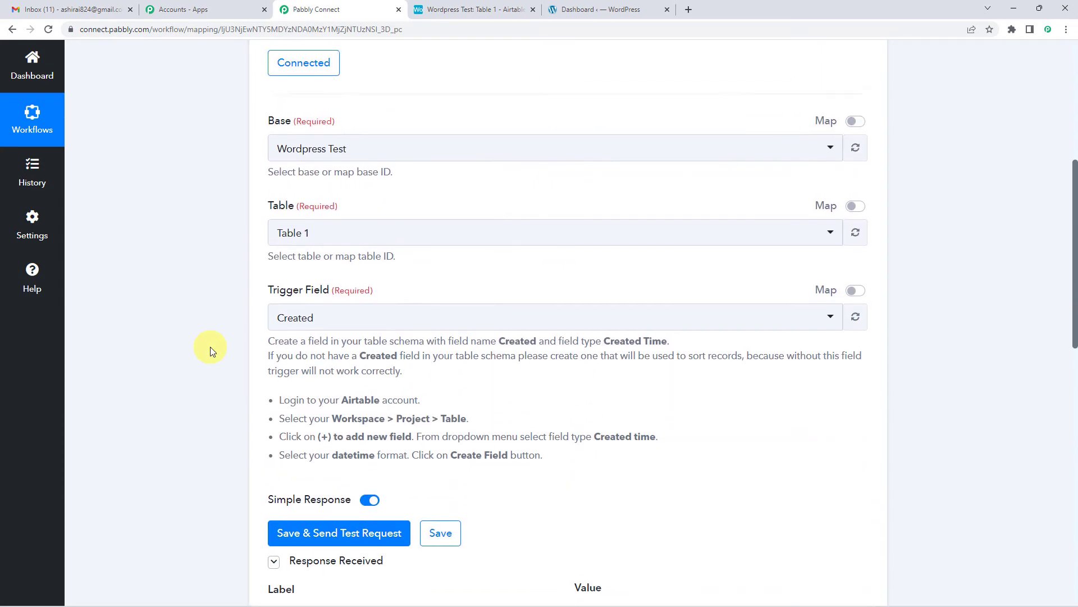
Set the action step's application to WordPress and its action event to Create a Post.
{"action": "scroll", "coordinate": [196, 321], "scroll_direction": "down", "scroll_amount": 16}
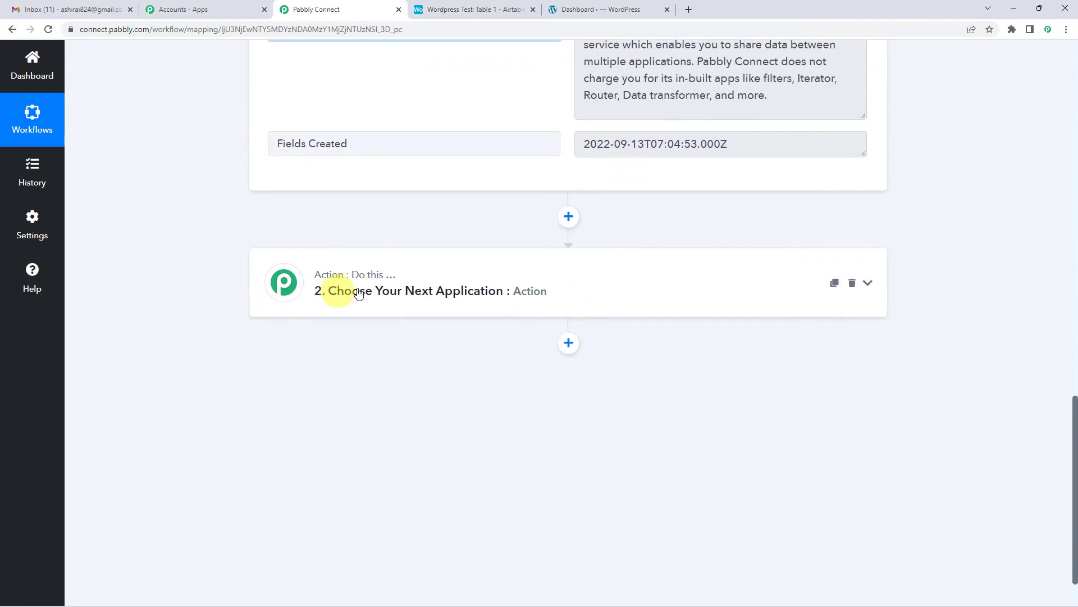
{"action": "left_click", "coordinate": [349, 291]}
{"action": "left_click", "coordinate": [319, 365]}
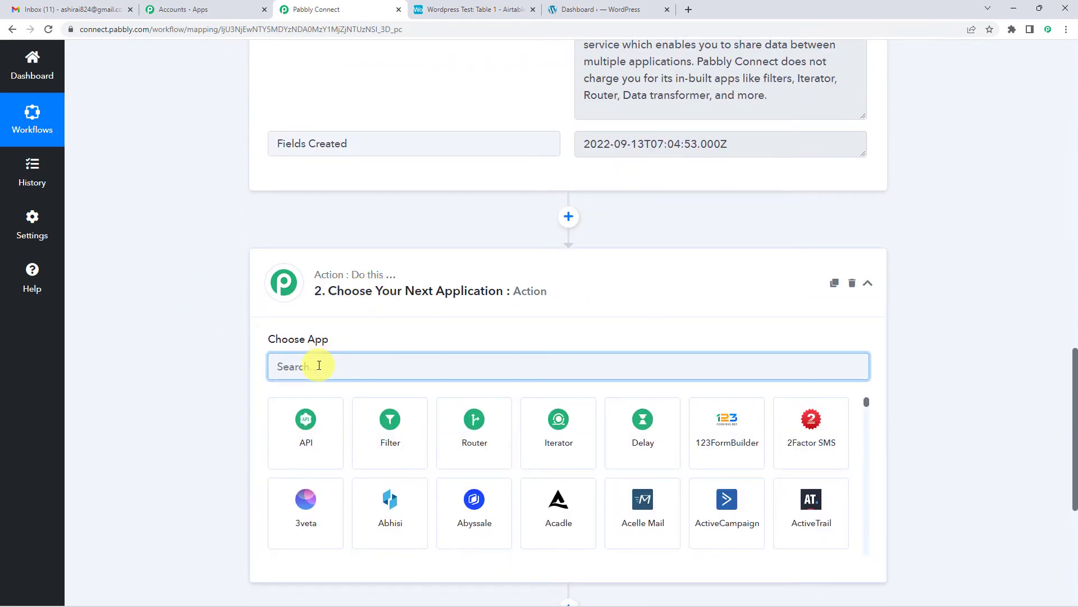
{"action": "type", "text": "word"}
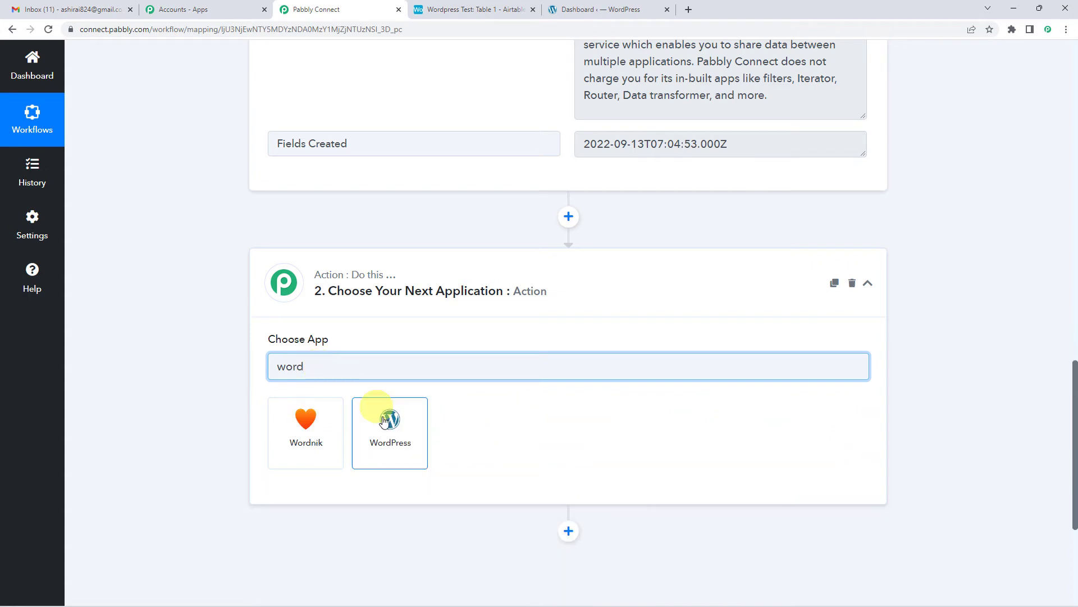
{"action": "left_click", "coordinate": [384, 422]}
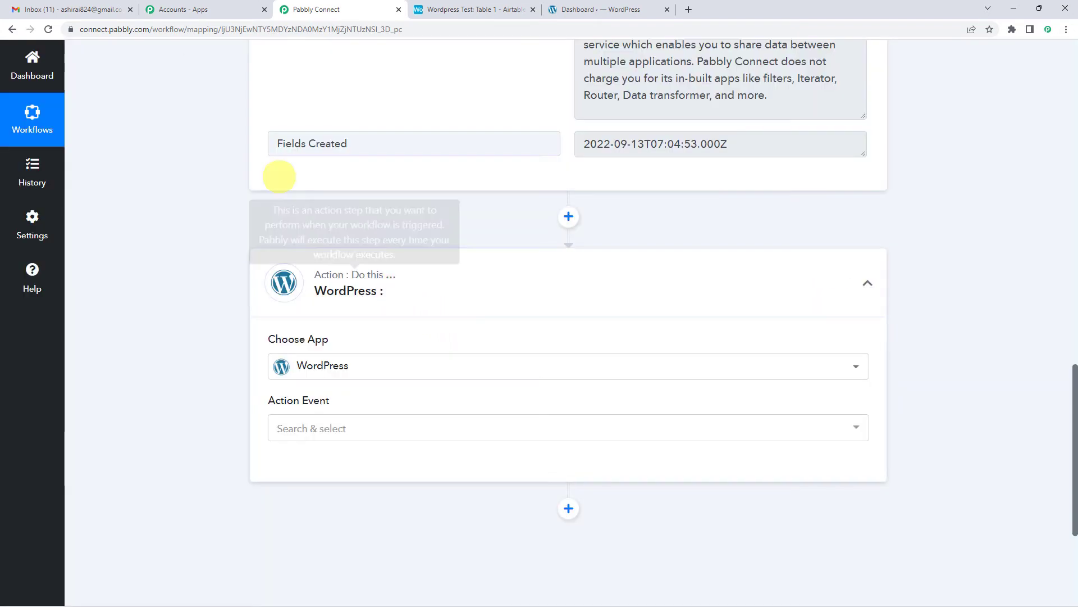
{"action": "scroll", "coordinate": [329, 296], "scroll_direction": "down", "scroll_amount": 3}
{"action": "left_click", "coordinate": [349, 260]}
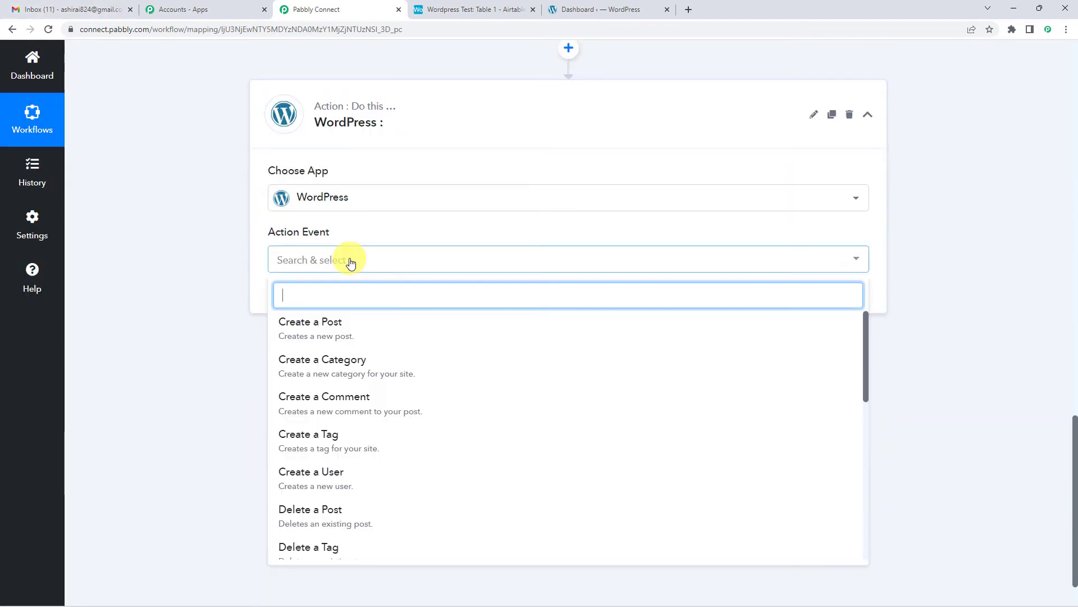
{"action": "left_click", "coordinate": [332, 330]}
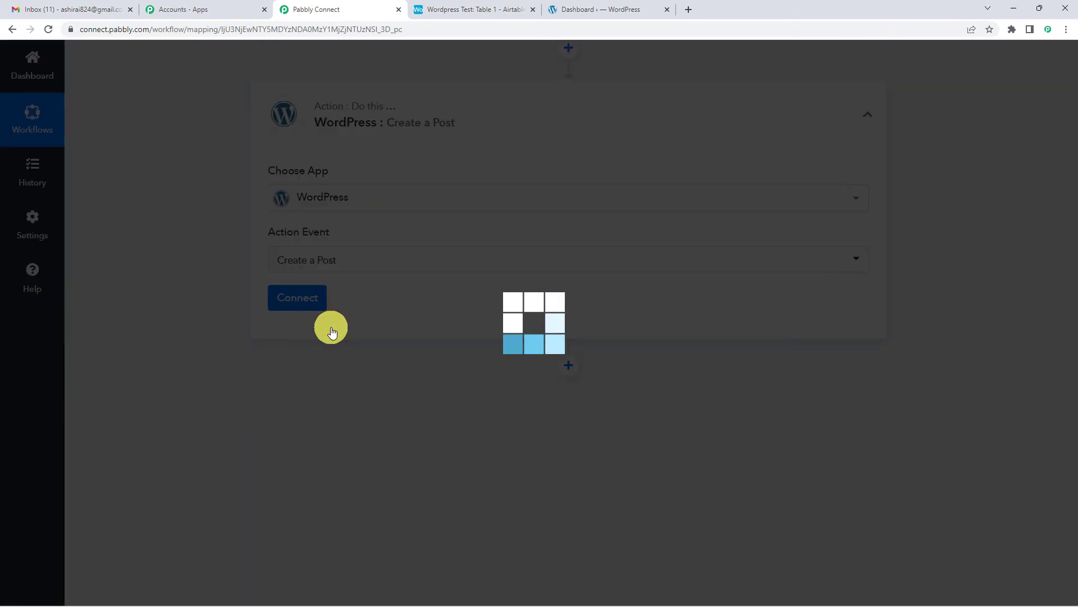
Open the WordPress action's connection setup and choose to add a new connection.
{"action": "scroll", "coordinate": [228, 317], "scroll_direction": "up", "scroll_amount": 10}
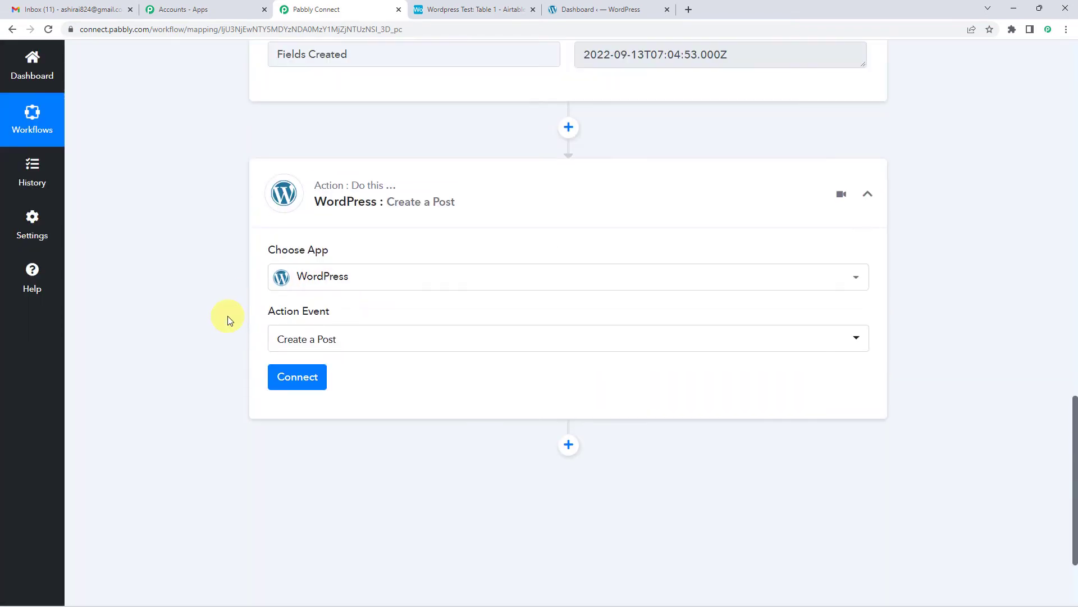
{"action": "scroll", "coordinate": [227, 316], "scroll_direction": "up", "scroll_amount": 6}
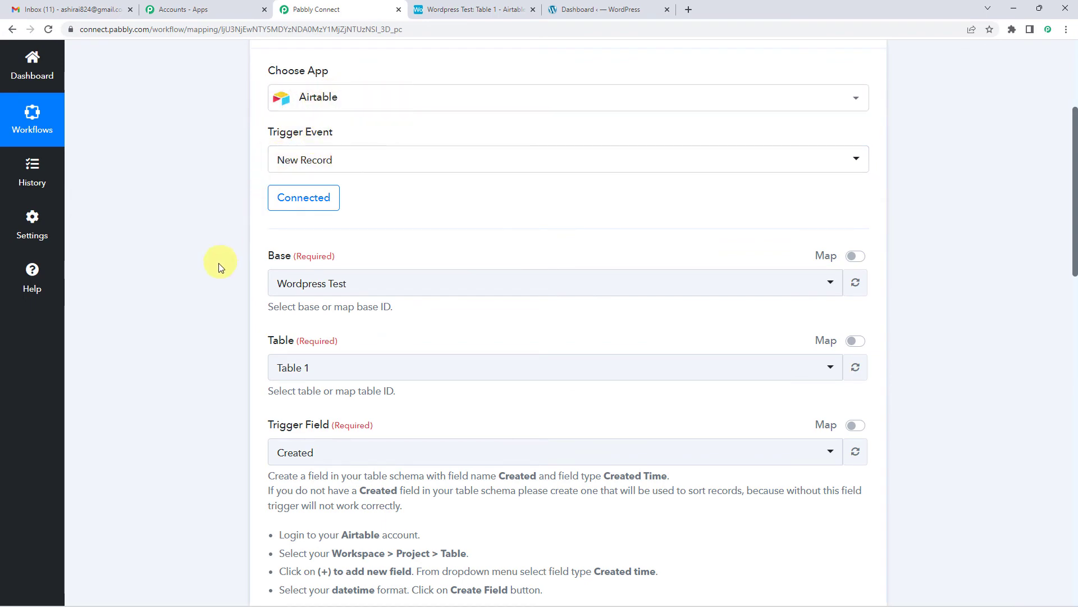
{"action": "scroll", "coordinate": [217, 264], "scroll_direction": "down", "scroll_amount": 6}
{"action": "scroll", "coordinate": [217, 265], "scroll_direction": "down", "scroll_amount": 11}
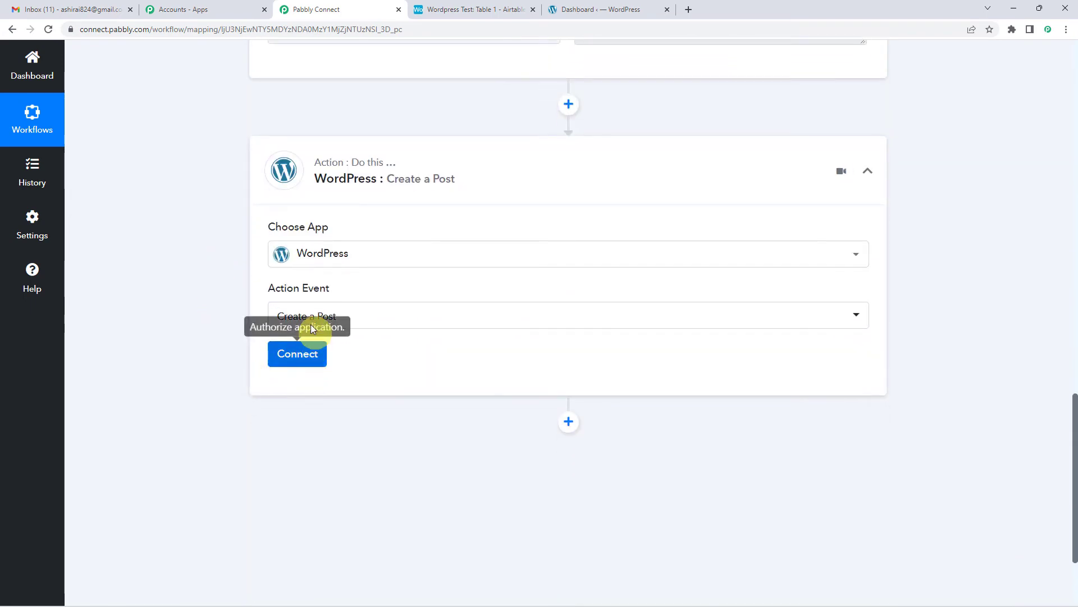
{"action": "left_click", "coordinate": [312, 353]}
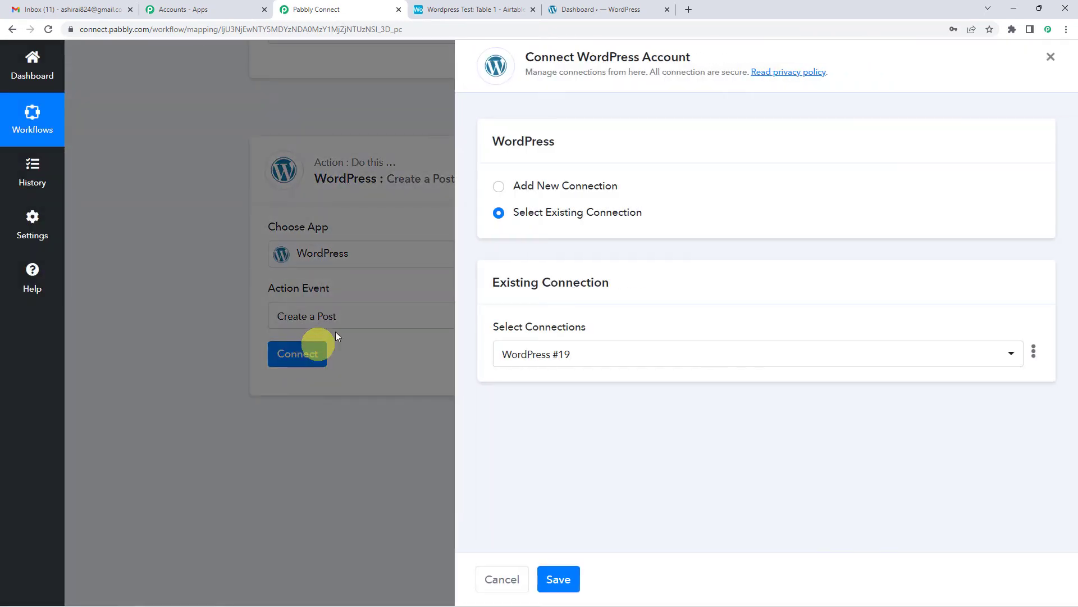
{"action": "left_click", "coordinate": [497, 187]}
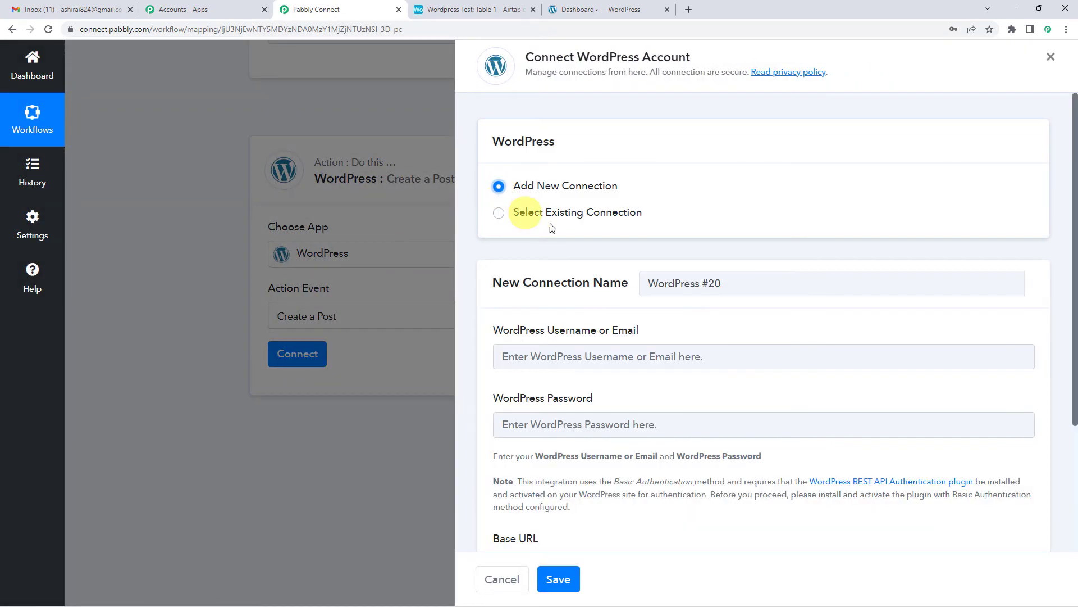
Examine the credentials the new WordPress connection requires and the Base URL instructions on the protocol, /wp-admin/ and wp-login.php.
{"action": "scroll", "coordinate": [550, 221], "scroll_direction": "down", "scroll_amount": 3}
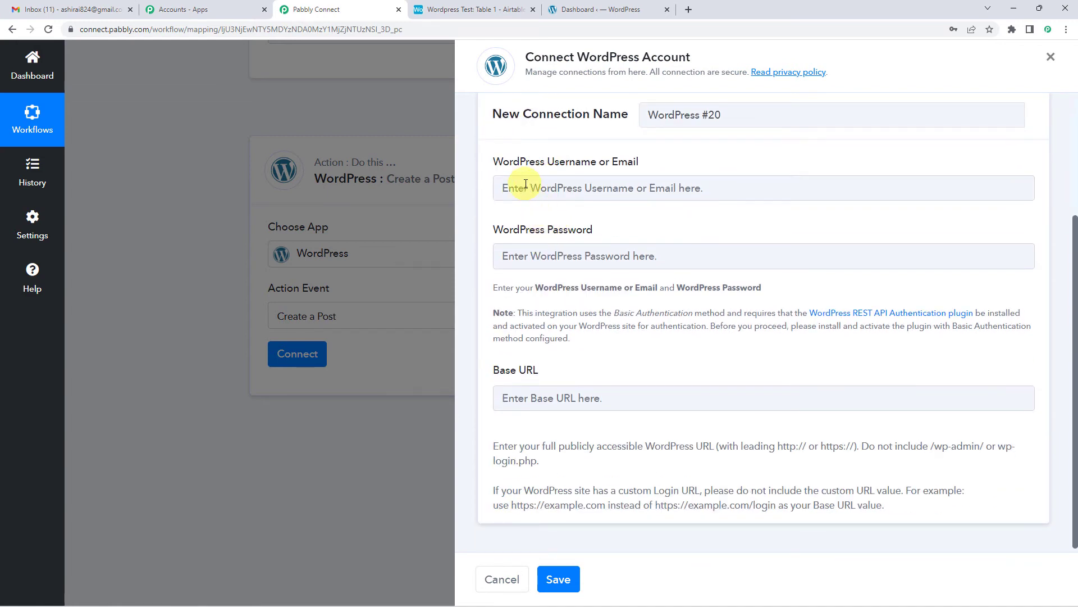
{"action": "left_click_drag", "start_coordinate": [510, 162], "coordinate": [642, 162]}
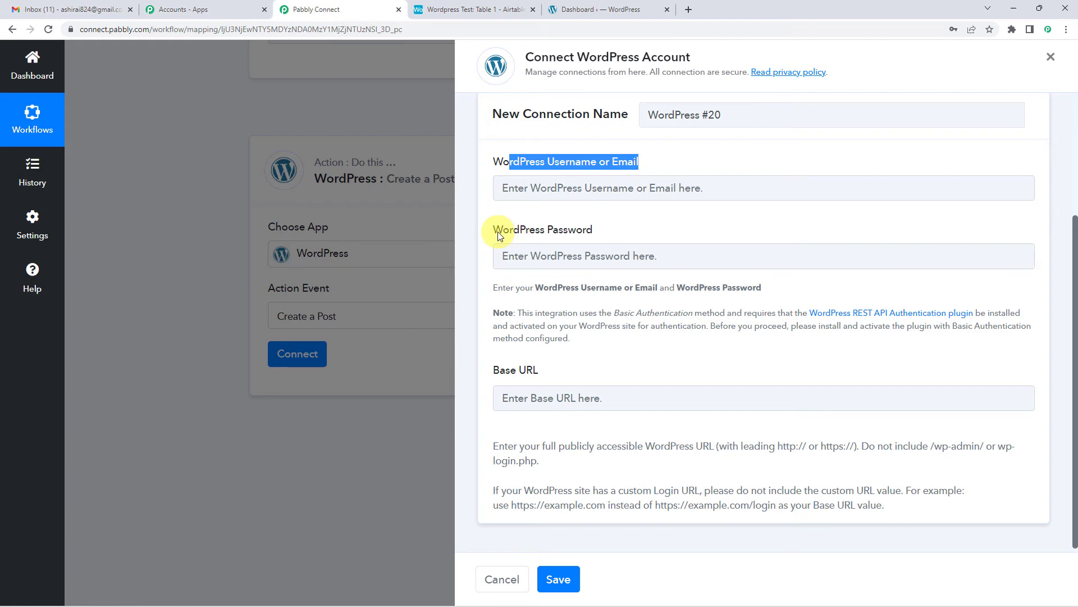
{"action": "left_click_drag", "start_coordinate": [494, 230], "coordinate": [599, 232]}
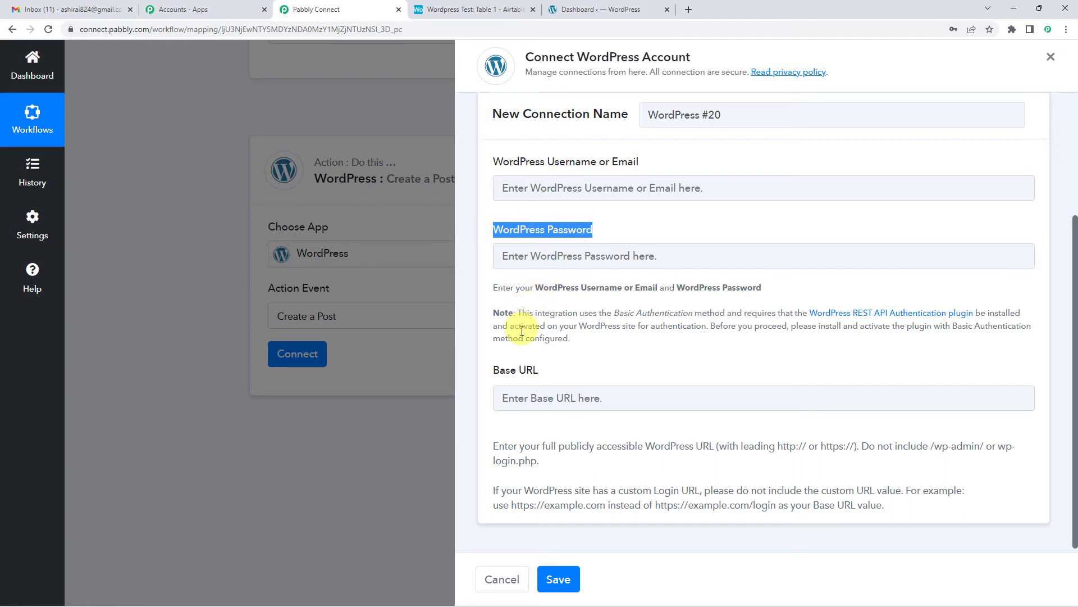
{"action": "left_click_drag", "start_coordinate": [494, 365], "coordinate": [538, 366]}
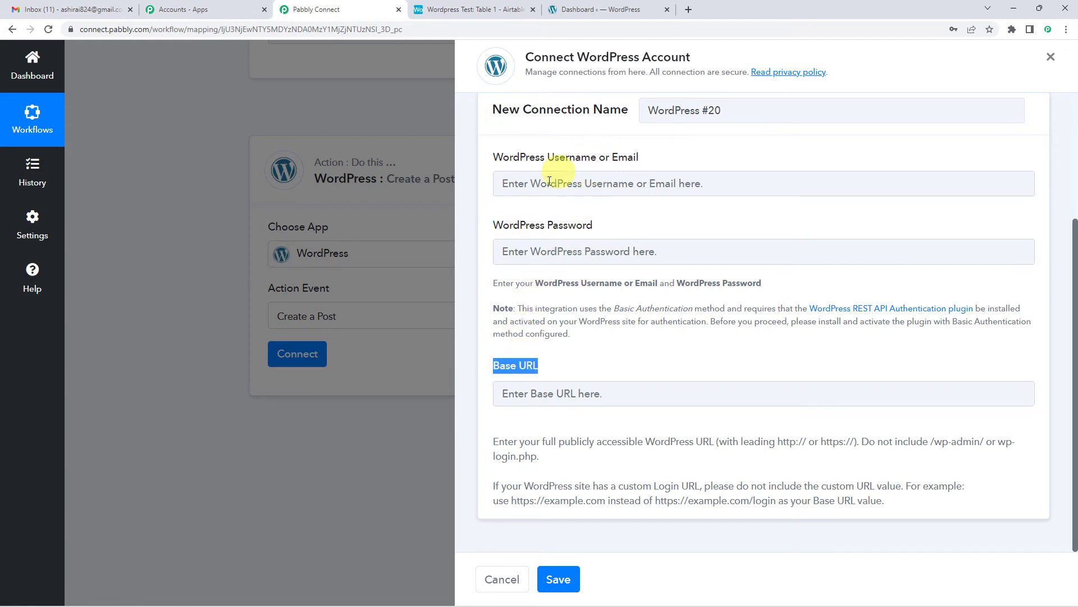
{"action": "left_click", "coordinate": [572, 185]}
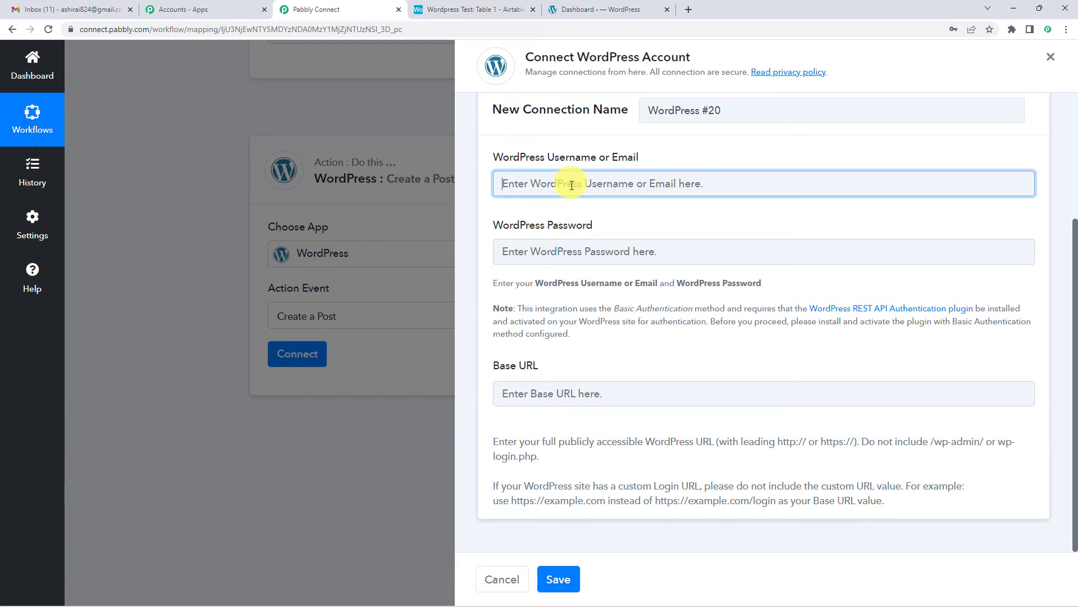
{"action": "left_click_drag", "start_coordinate": [494, 366], "coordinate": [550, 369]}
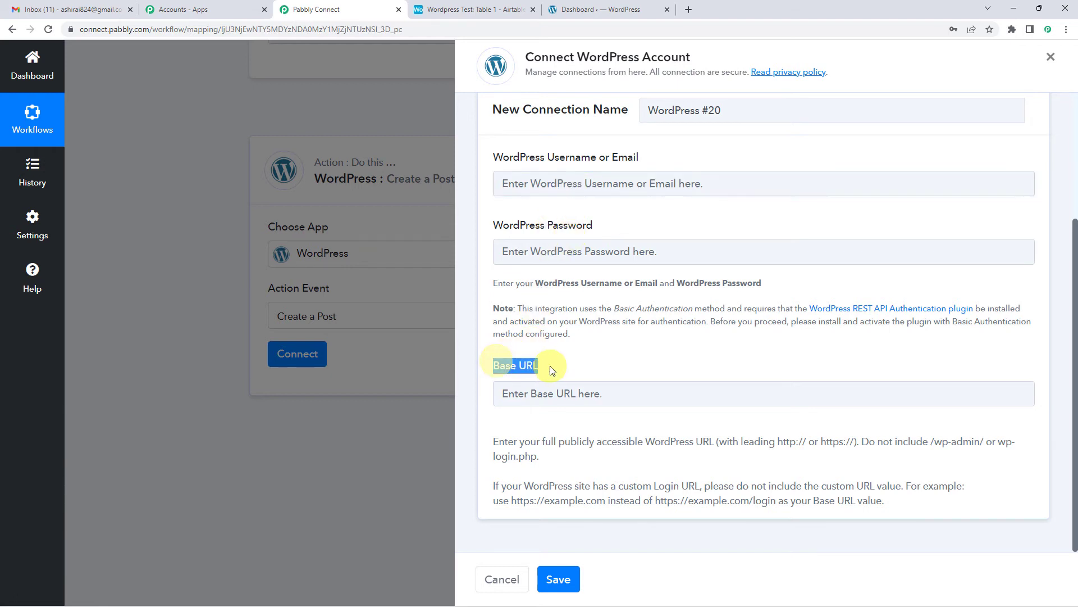
{"action": "left_click_drag", "start_coordinate": [499, 441], "coordinate": [556, 465]}
{"action": "left_click", "coordinate": [498, 444]}
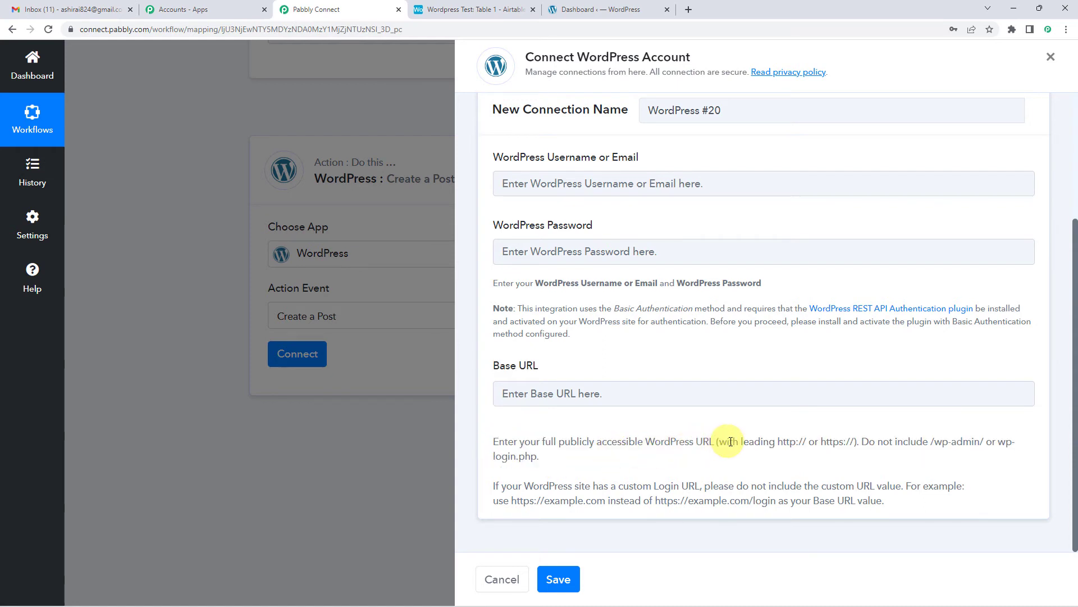
{"action": "left_click_drag", "start_coordinate": [716, 444], "coordinate": [980, 443]}
{"action": "left_click", "coordinate": [780, 442]}
{"action": "left_click", "coordinate": [867, 444]}
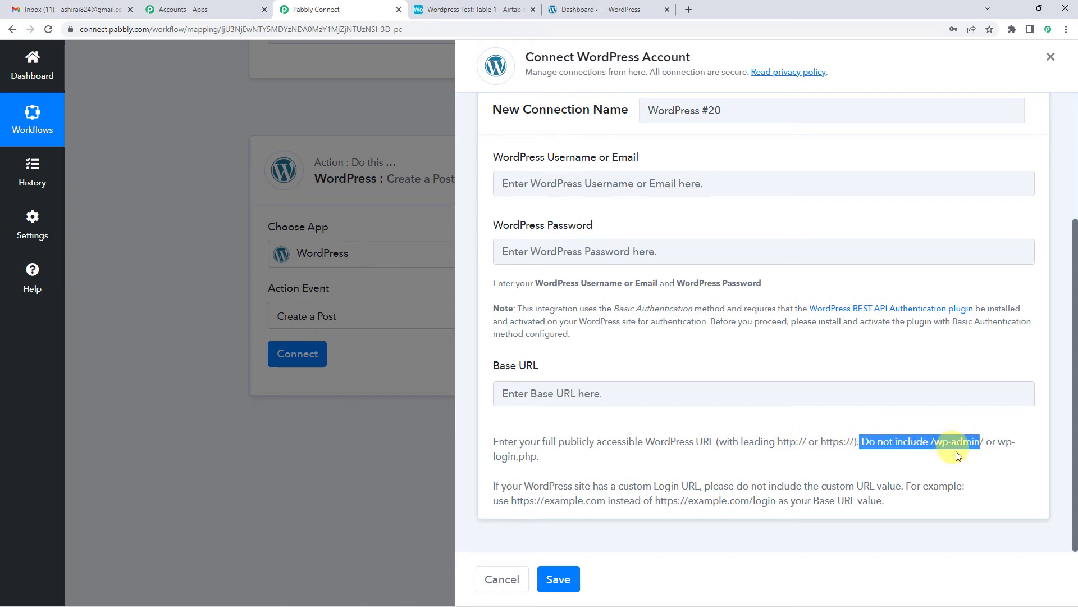
{"action": "left_click", "coordinate": [956, 453]}
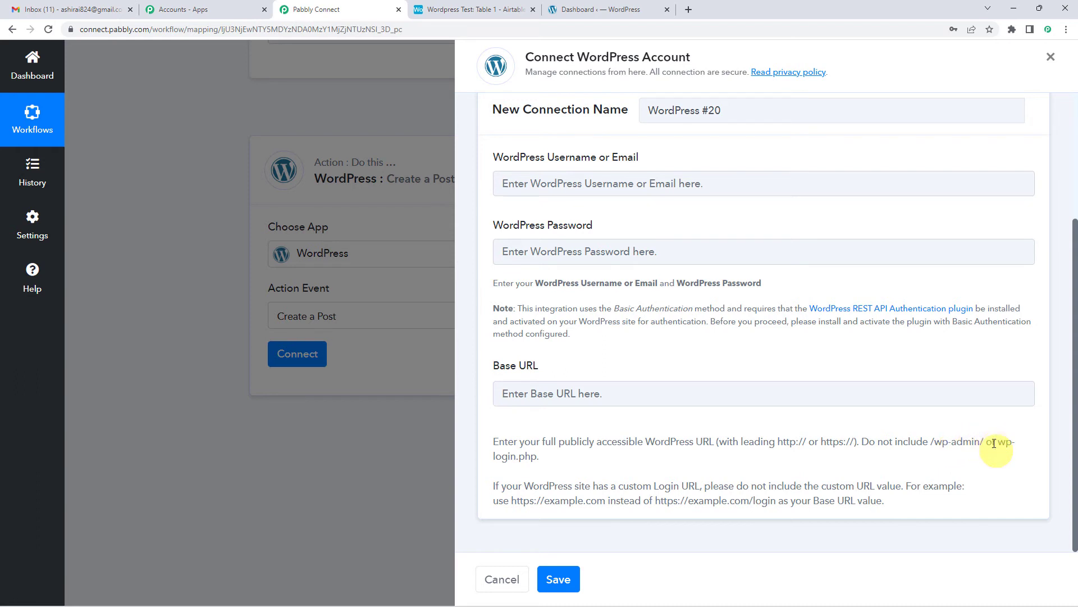
{"action": "left_click_drag", "start_coordinate": [1006, 458], "coordinate": [946, 457]}
{"action": "left_click", "coordinate": [939, 442]}
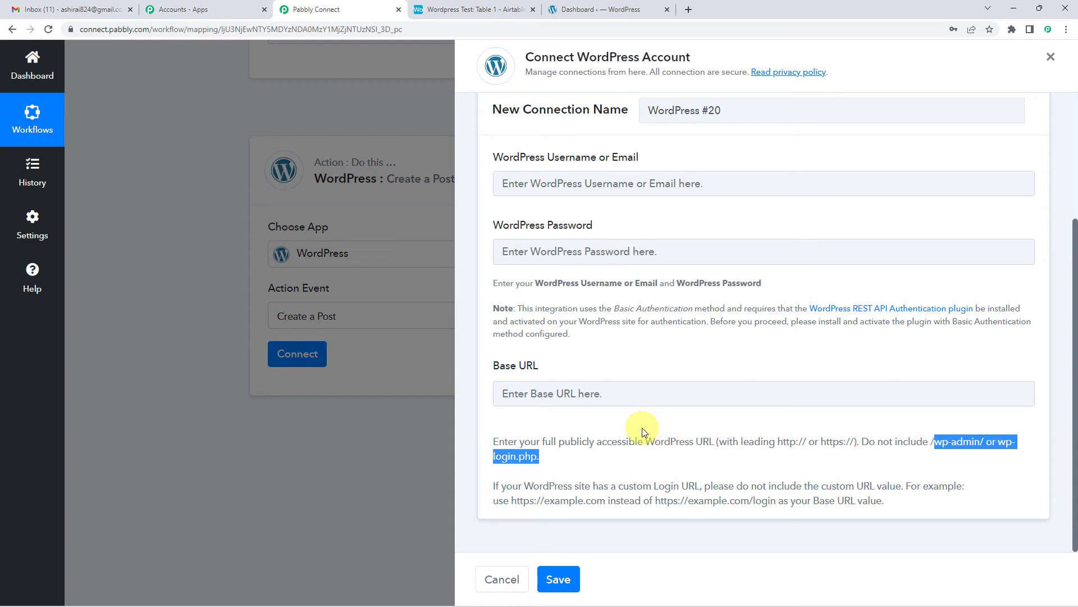
Switch to the WordPress dashboard and copy its site address without the /wp-admin/ part for the Base URL.
{"action": "left_click", "coordinate": [621, 393]}
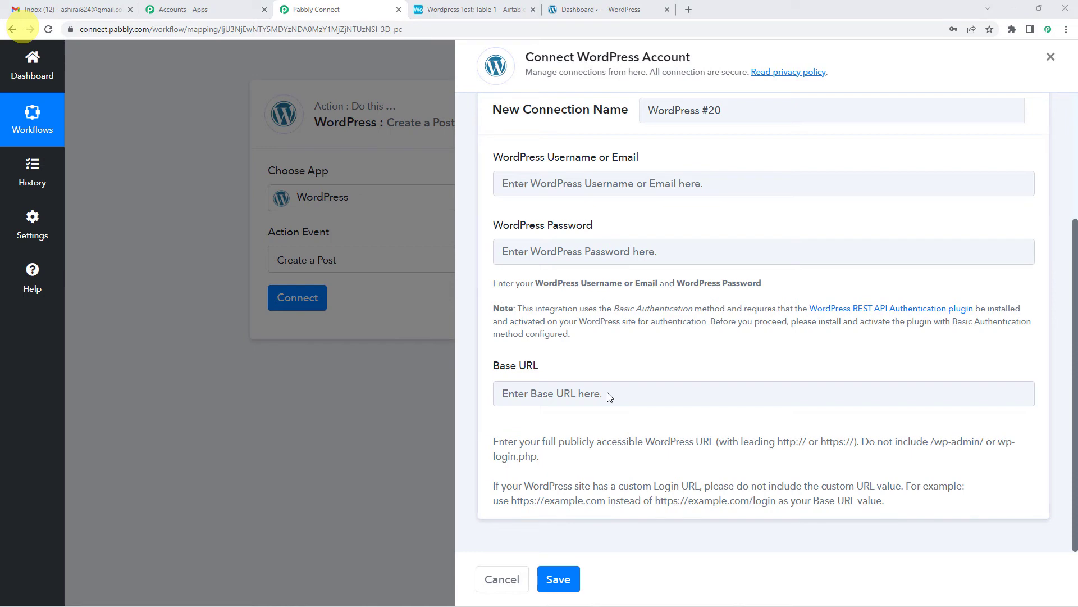
{"action": "left_click", "coordinate": [583, 6]}
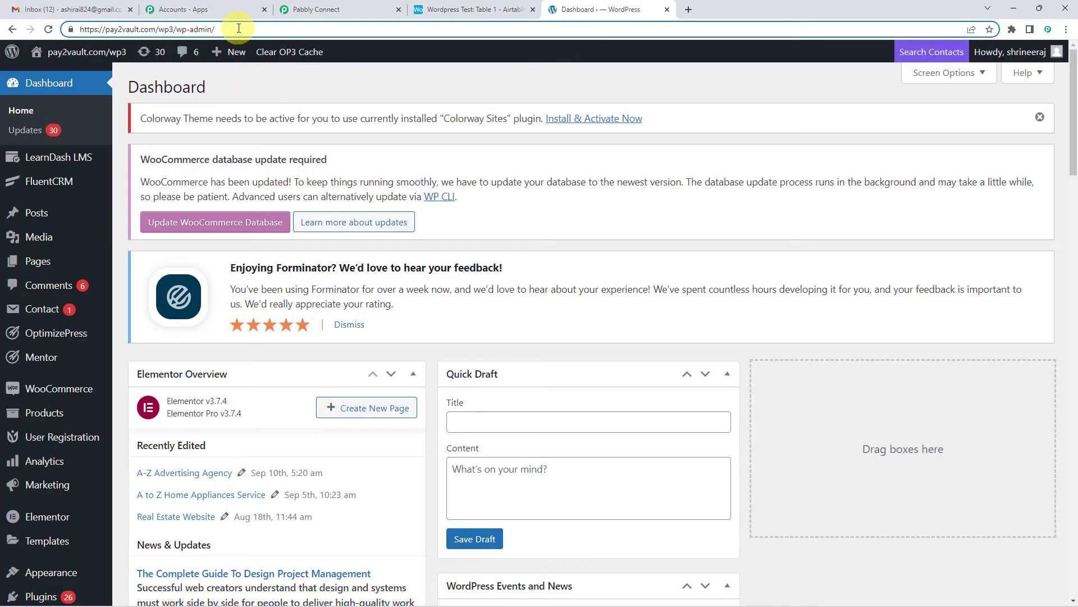
{"action": "left_click", "coordinate": [72, 29]}
{"action": "left_click", "coordinate": [81, 31]}
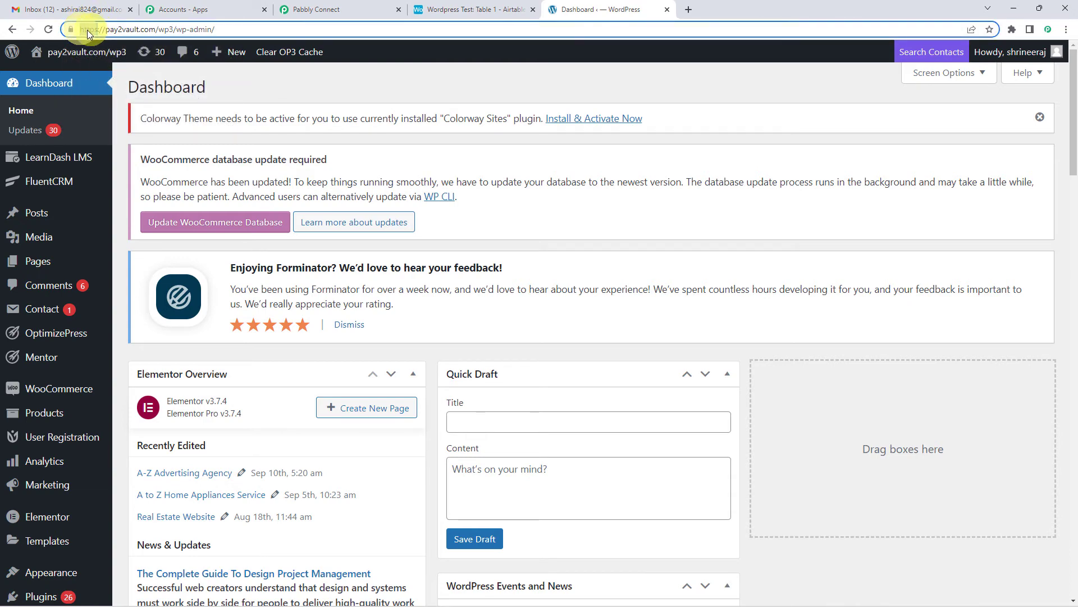
{"action": "left_click_drag", "start_coordinate": [83, 31], "coordinate": [174, 32]}
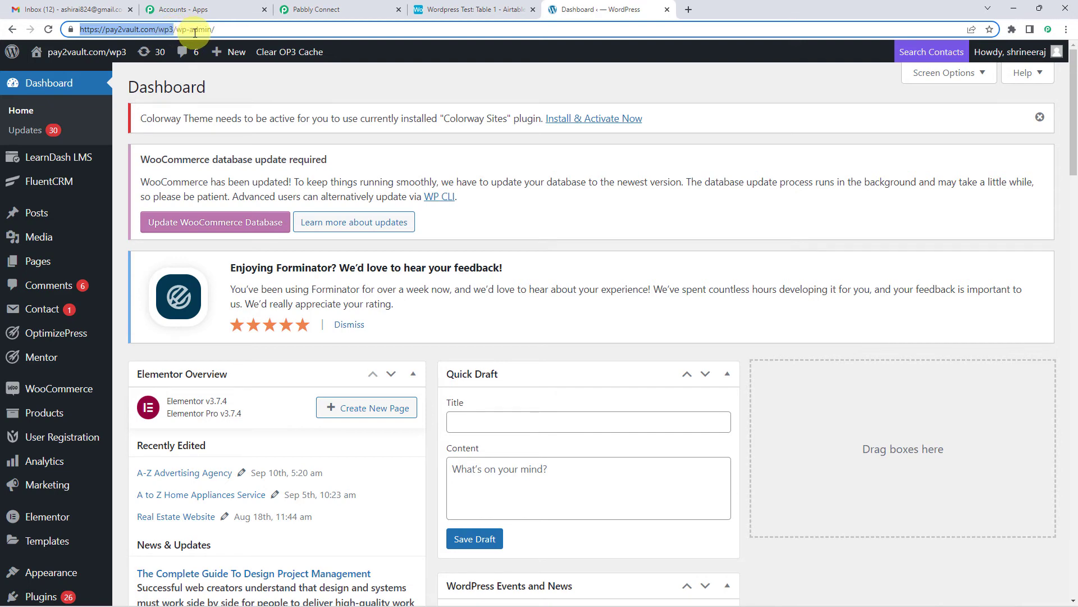
{"action": "left_click", "coordinate": [314, 9]}
{"action": "left_click", "coordinate": [595, 387]}
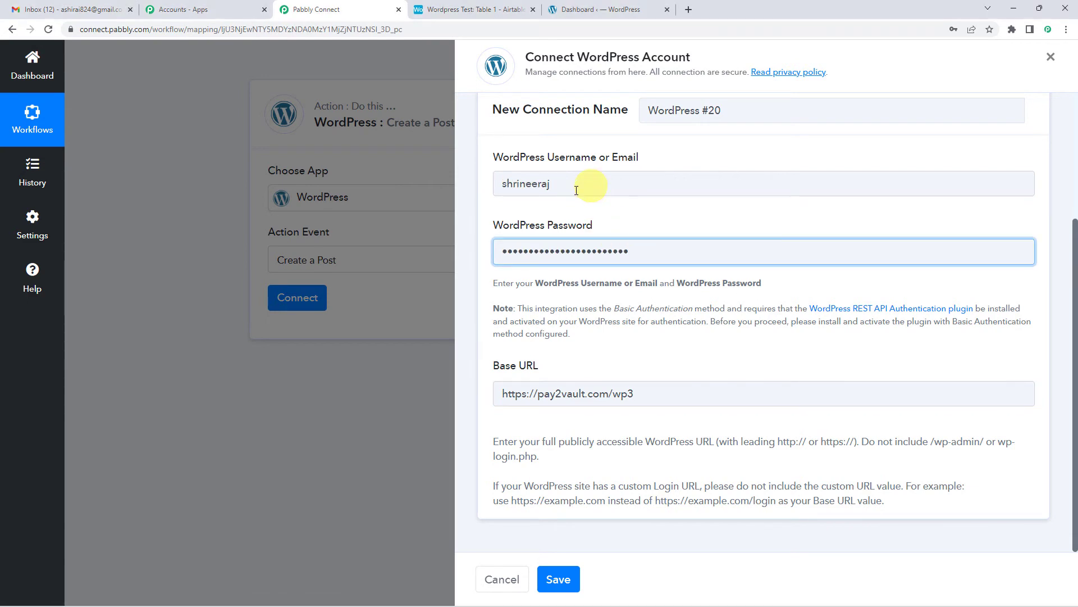
{"action": "left_click", "coordinate": [568, 581]}
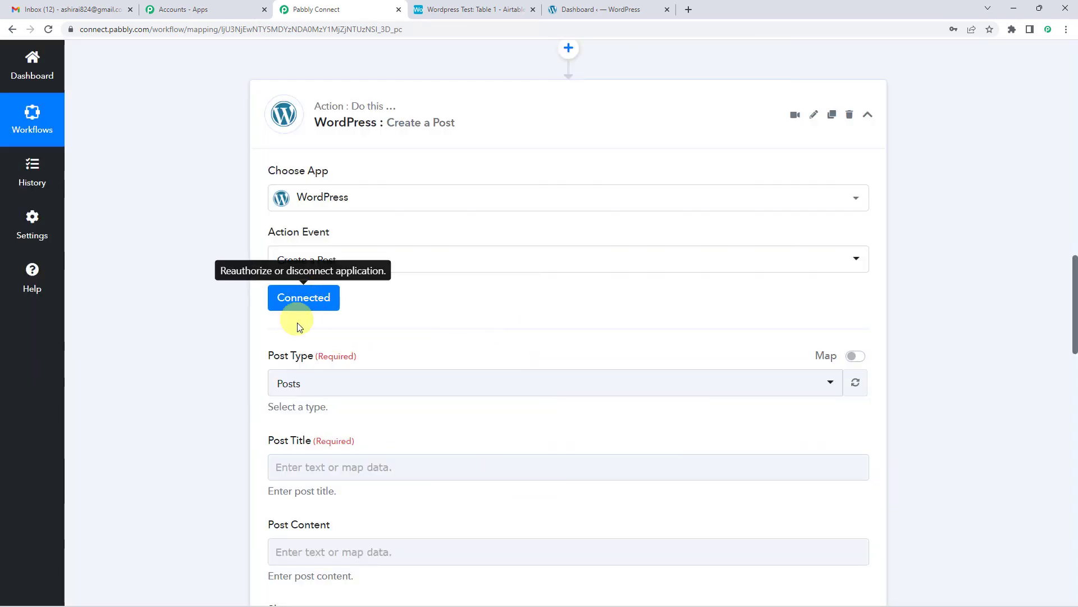
Select Posts as the Post Type for the WordPress post.
{"action": "scroll", "coordinate": [374, 281], "scroll_direction": "down", "scroll_amount": 3}
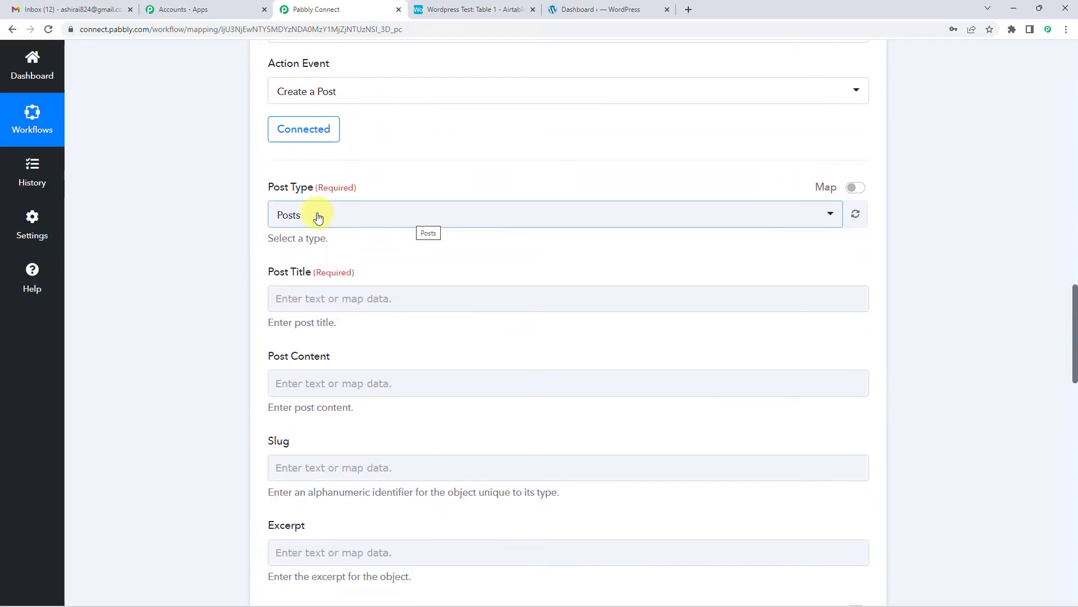
{"action": "left_click", "coordinate": [319, 217]}
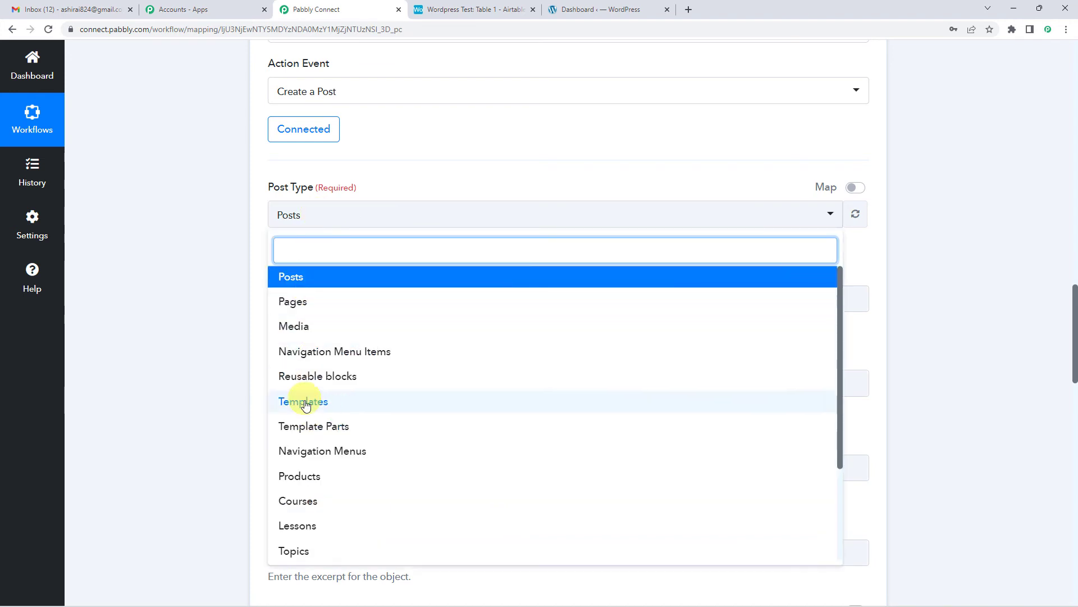
{"action": "left_click", "coordinate": [304, 282]}
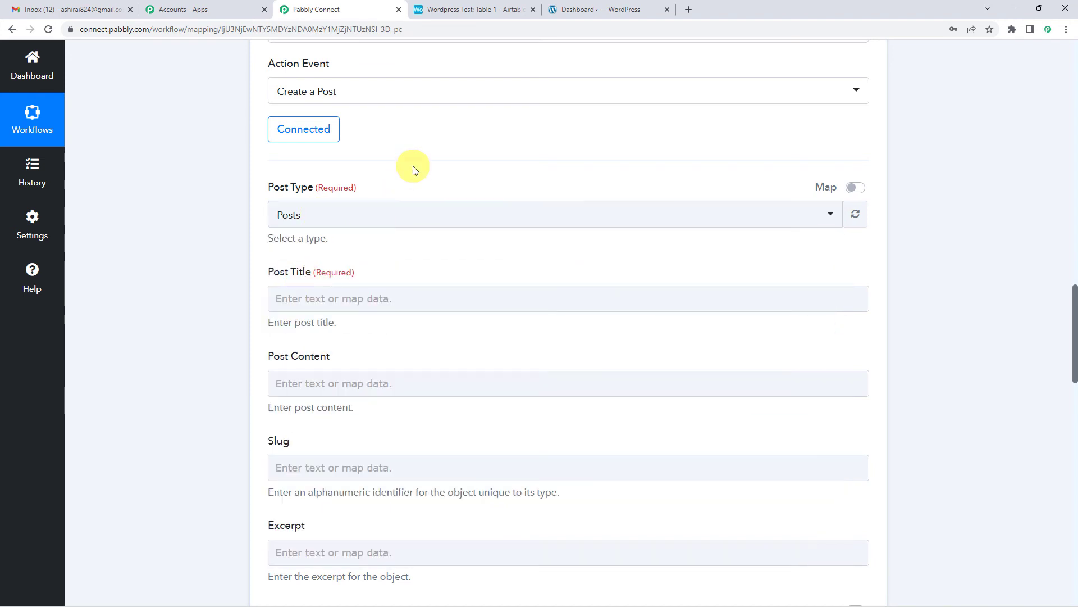
View the Airtable New Record fields available for mapping to the Post Title, leaving the field unmapped.
{"action": "scroll", "coordinate": [413, 166], "scroll_direction": "down", "scroll_amount": 1}
{"action": "left_click", "coordinate": [332, 248]}
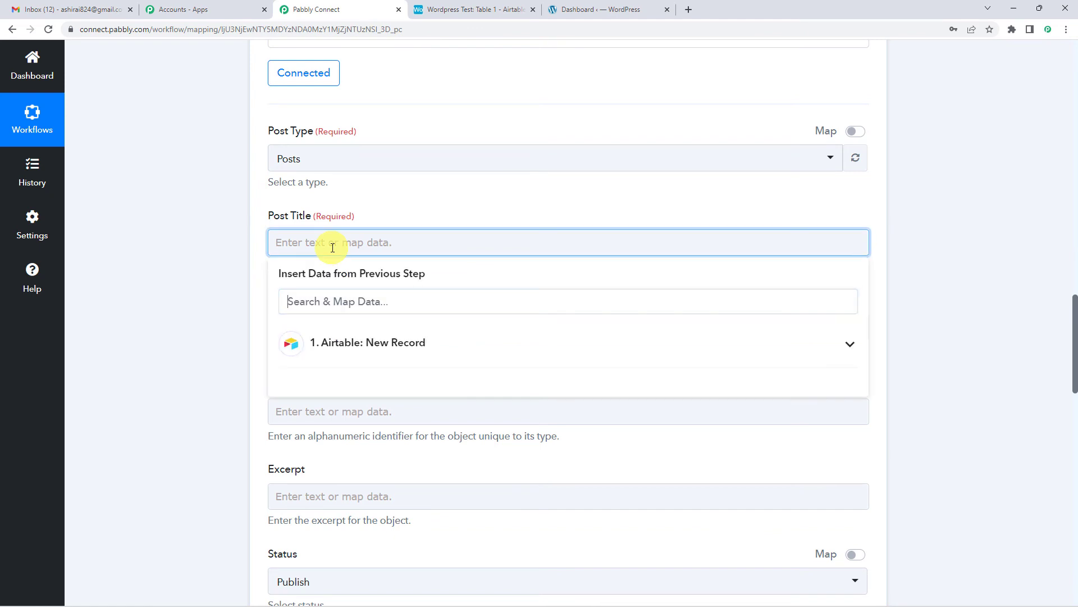
{"action": "left_click", "coordinate": [335, 344]}
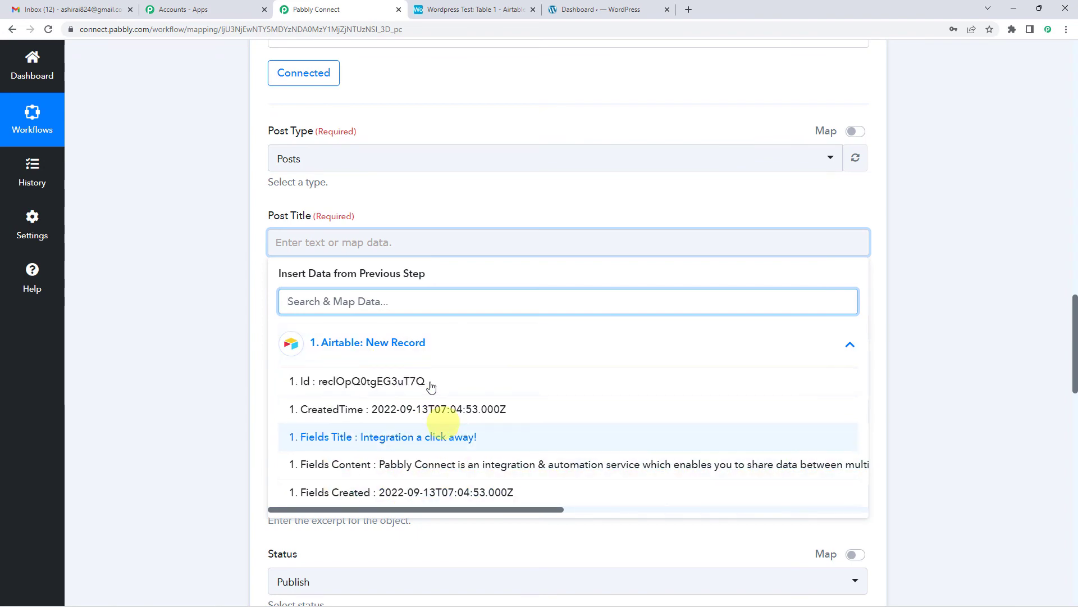
{"action": "left_click", "coordinate": [182, 383]}
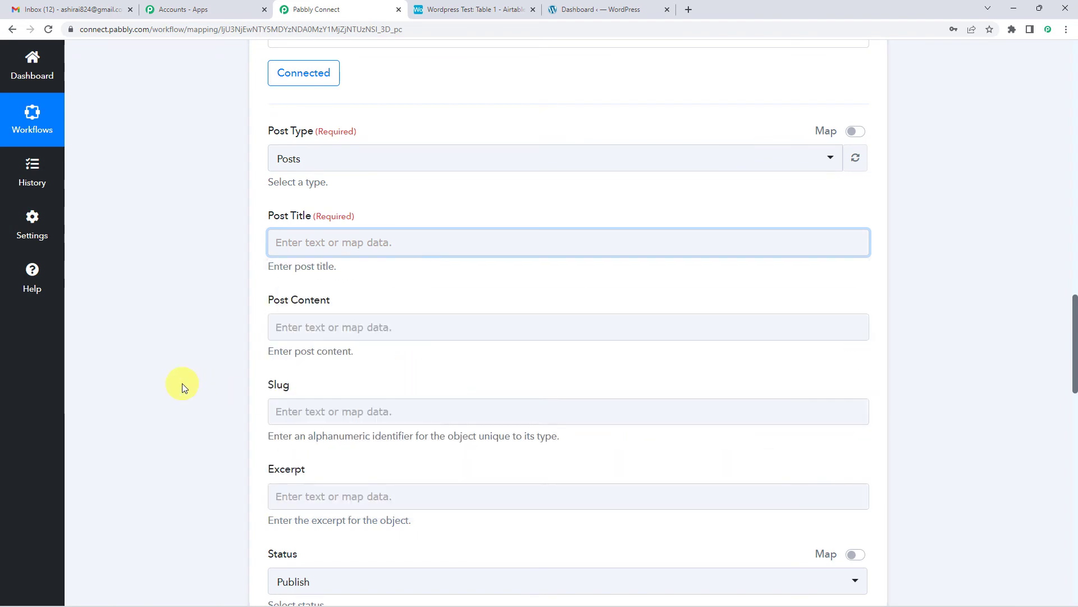
Examine the Airtable trigger's settings and its received response, focusing on the Fields Title and Fields Content rows.
{"action": "scroll", "coordinate": [182, 383], "scroll_direction": "up", "scroll_amount": 20}
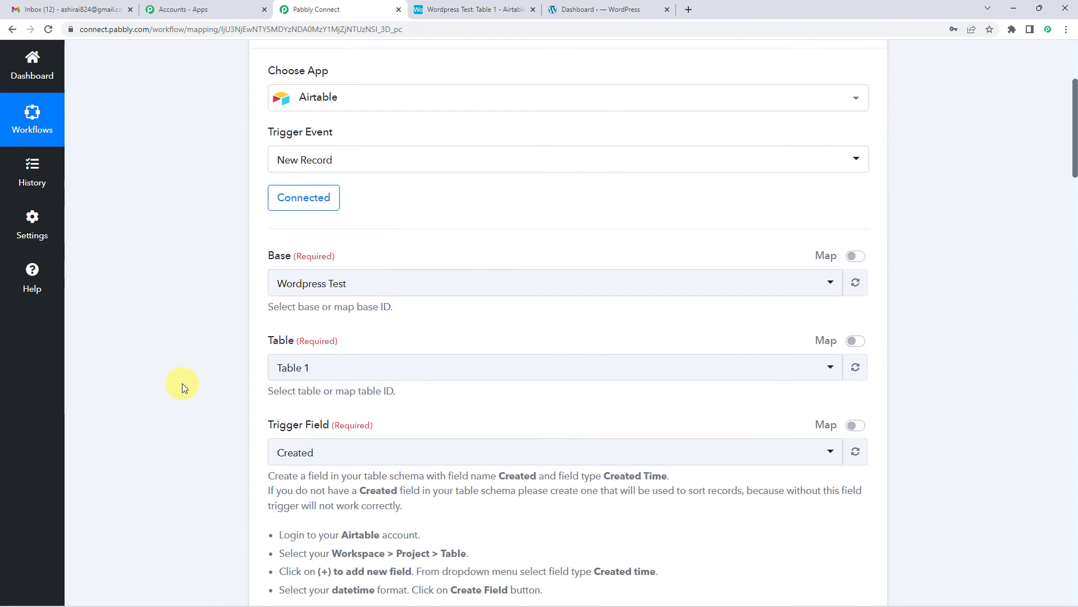
{"action": "scroll", "coordinate": [182, 383], "scroll_direction": "up", "scroll_amount": 3}
{"action": "scroll", "coordinate": [182, 383], "scroll_direction": "down", "scroll_amount": 4}
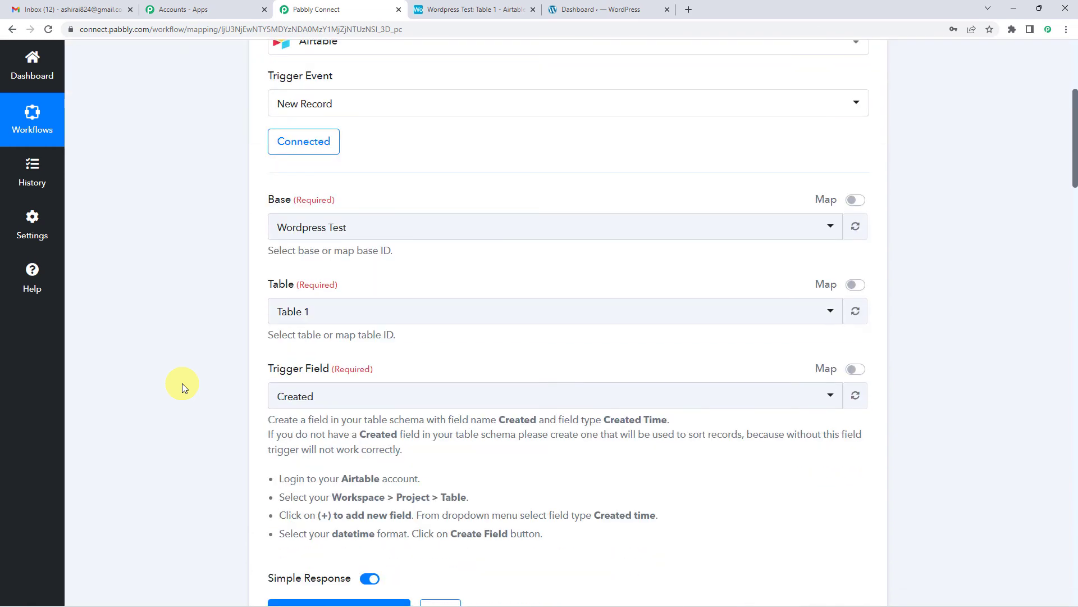
{"action": "scroll", "coordinate": [182, 383], "scroll_direction": "down", "scroll_amount": 3}
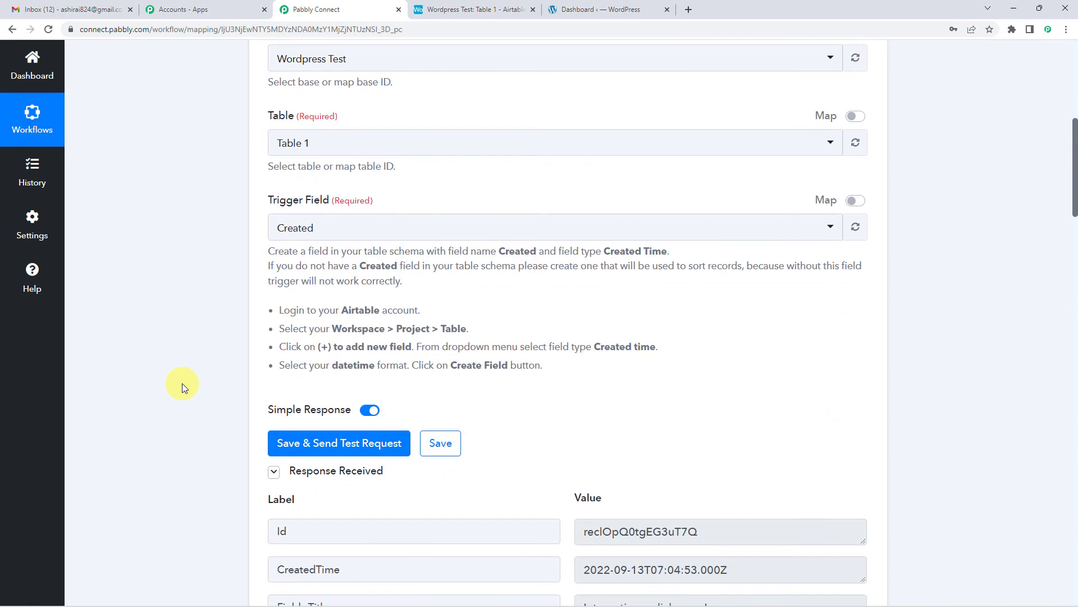
{"action": "scroll", "coordinate": [234, 392], "scroll_direction": "down", "scroll_amount": 3}
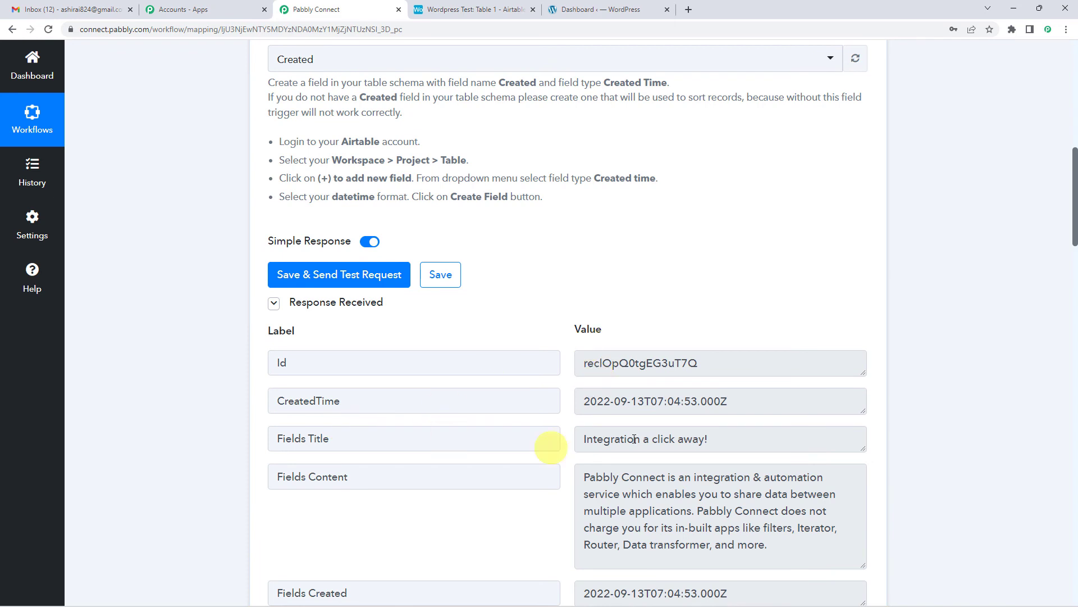
{"action": "scroll", "coordinate": [608, 381], "scroll_direction": "down", "scroll_amount": 1}
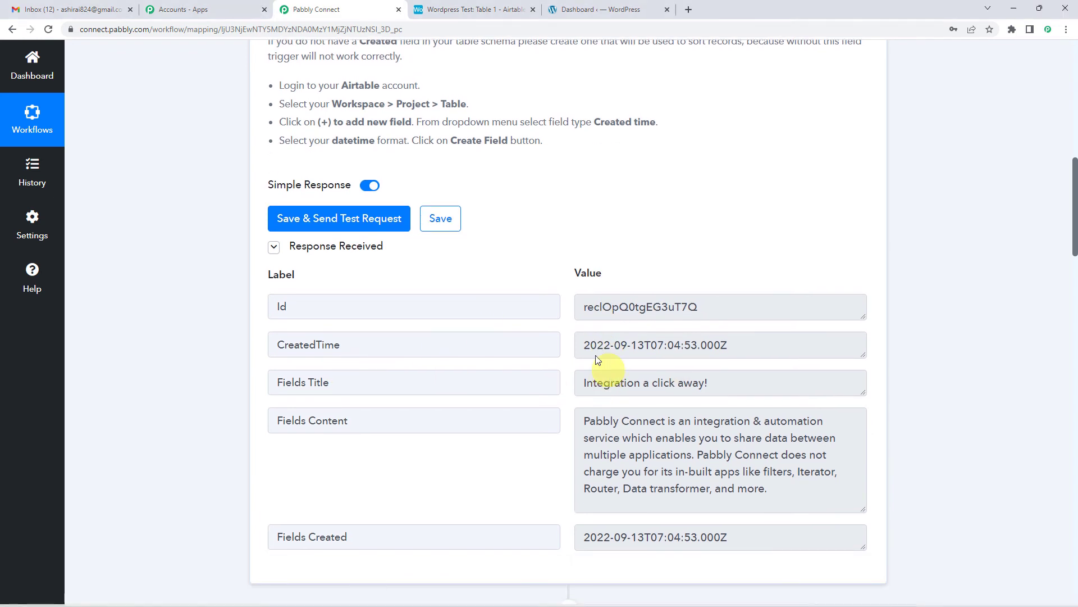
{"action": "scroll", "coordinate": [568, 345], "scroll_direction": "down", "scroll_amount": 1}
{"action": "scroll", "coordinate": [604, 269], "scroll_direction": "down", "scroll_amount": 2}
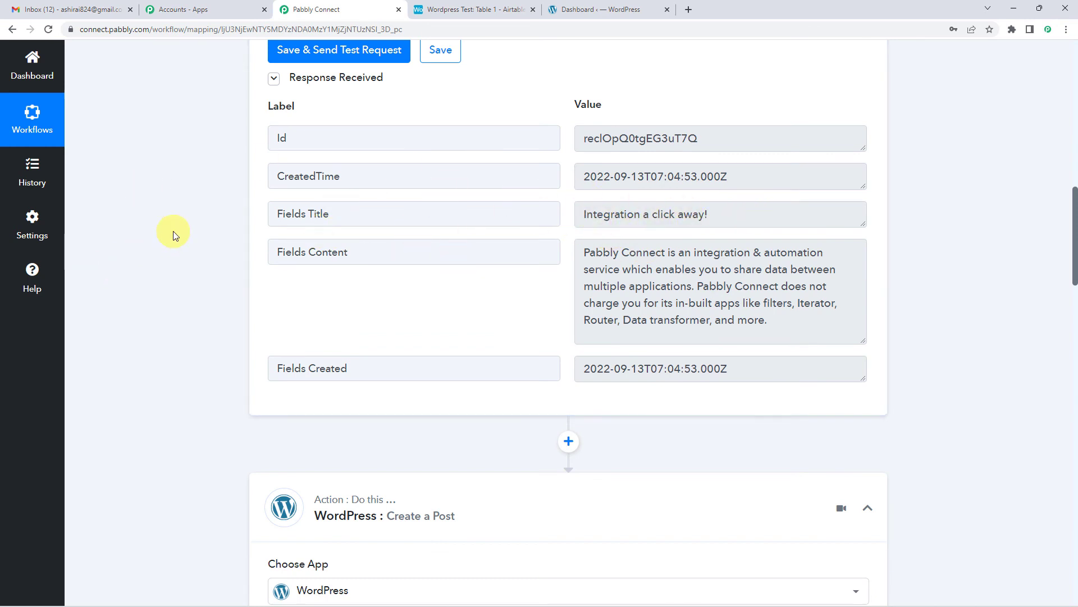
{"action": "scroll", "coordinate": [174, 234], "scroll_direction": "down", "scroll_amount": 3}
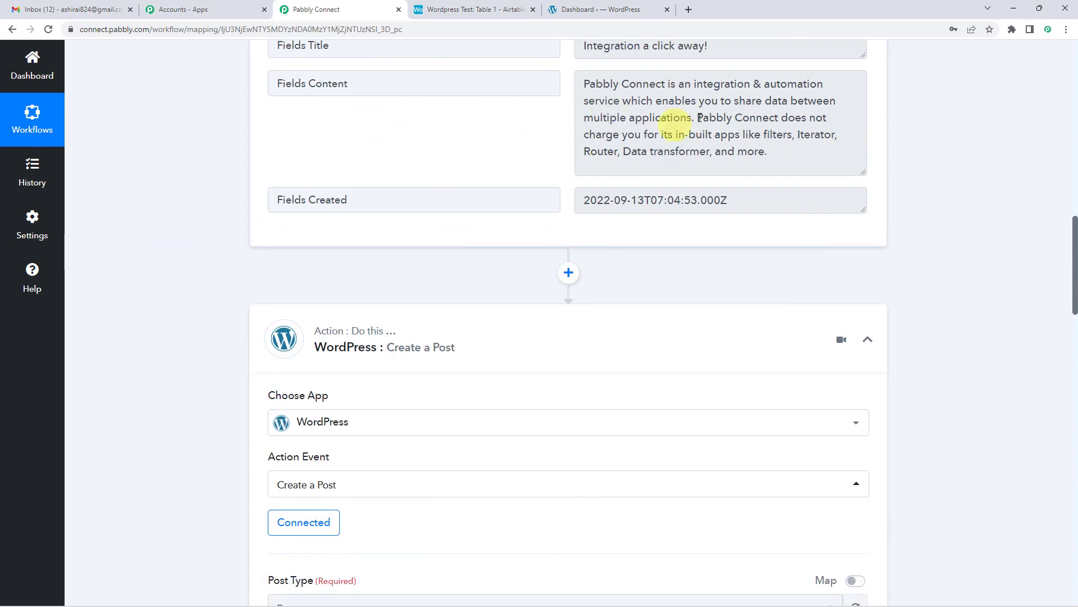
{"action": "scroll", "coordinate": [236, 269], "scroll_direction": "down", "scroll_amount": 10}
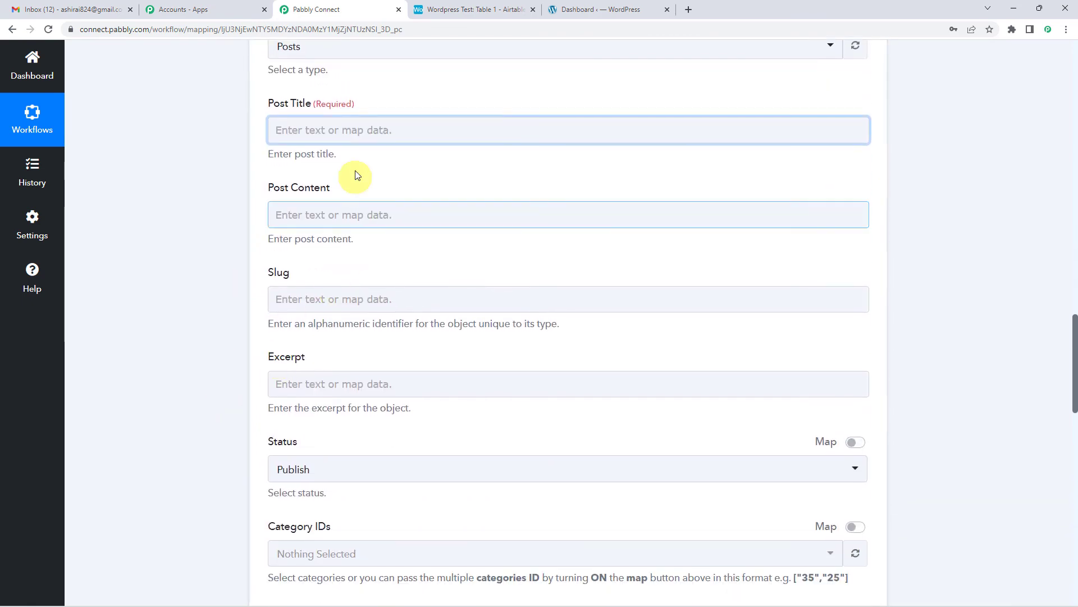
Map the Post Title to Fields Title from the Airtable New Record step.
{"action": "scroll", "coordinate": [357, 176], "scroll_direction": "up", "scroll_amount": 1}
{"action": "left_click", "coordinate": [339, 185]}
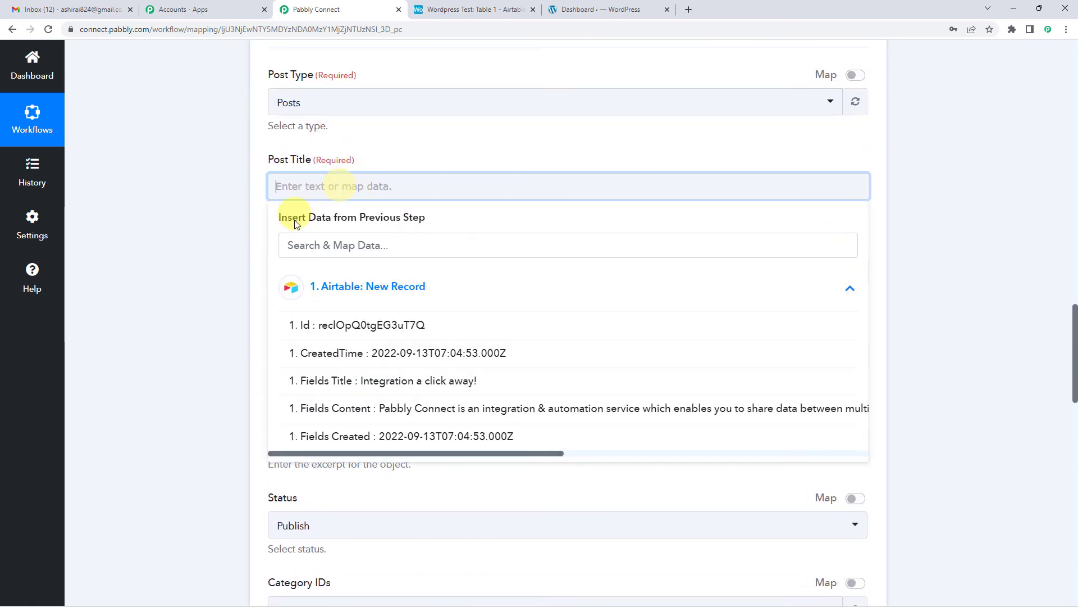
{"action": "left_click", "coordinate": [375, 286]}
{"action": "left_click", "coordinate": [375, 287]}
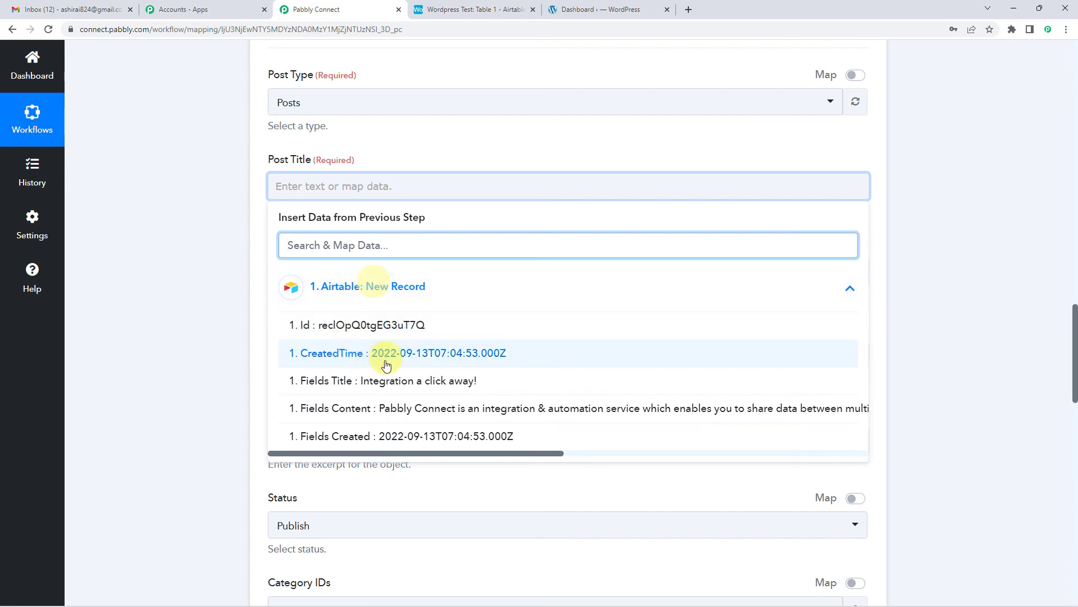
{"action": "left_click", "coordinate": [397, 382]}
{"action": "left_click", "coordinate": [259, 193]}
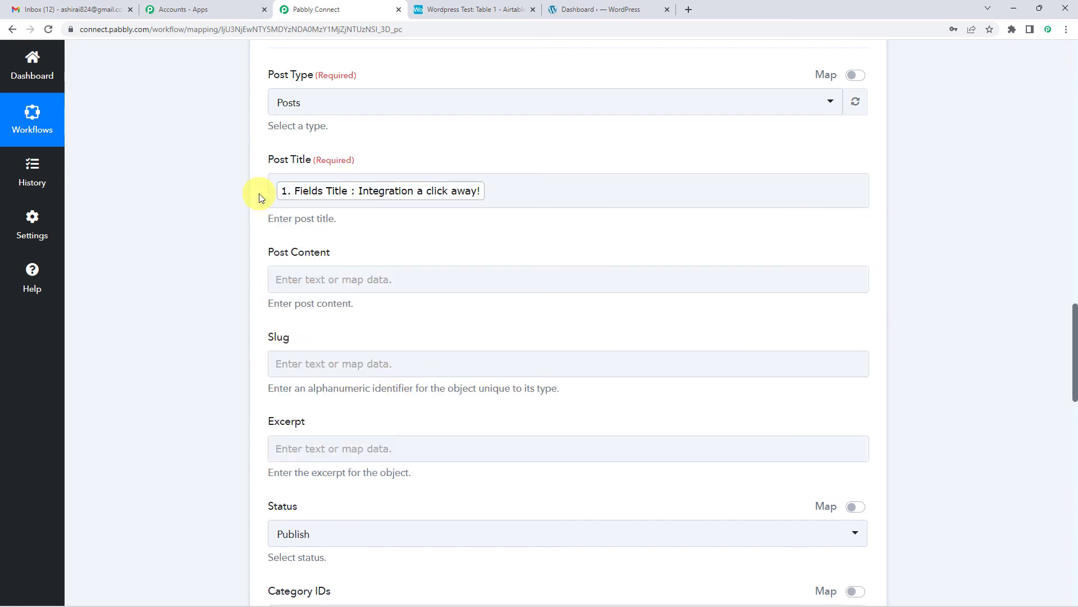
Map the Post Content to Fields Content from the Airtable New Record step.
{"action": "scroll", "coordinate": [306, 145], "scroll_direction": "down", "scroll_amount": 1}
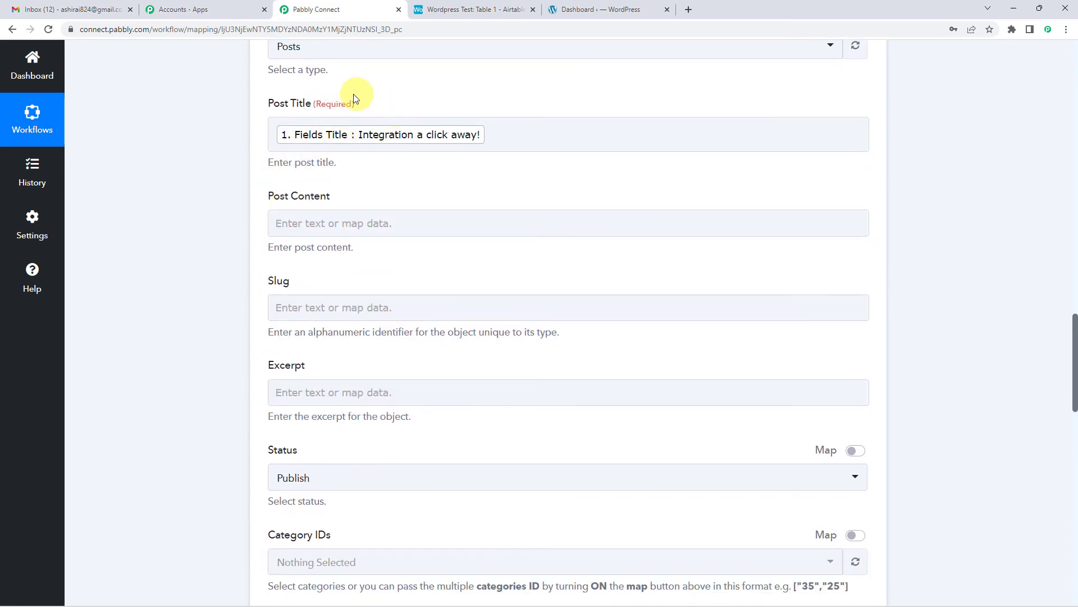
{"action": "left_click", "coordinate": [353, 224]}
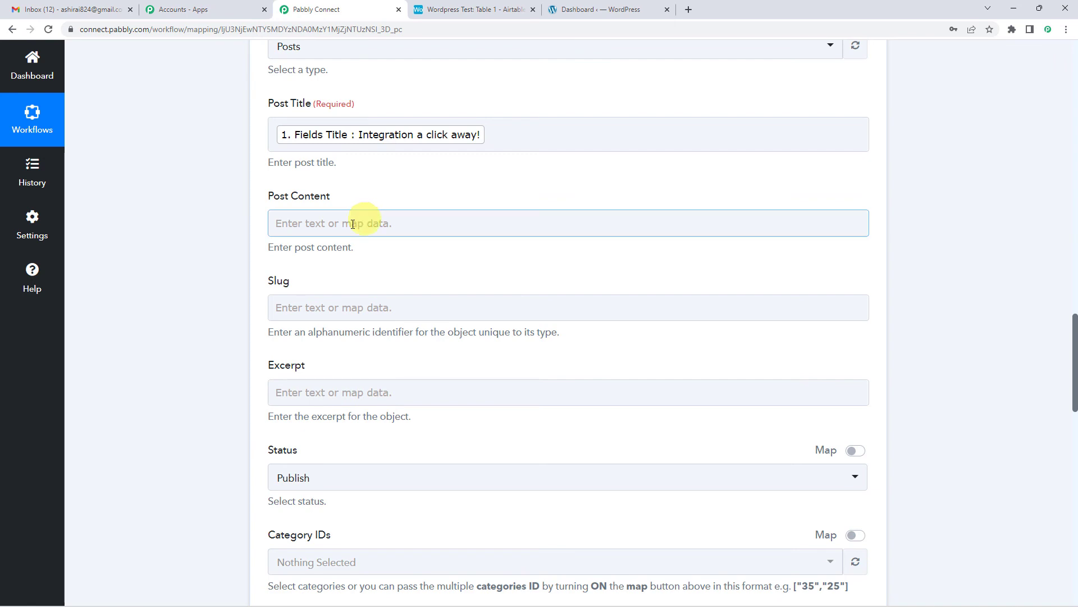
{"action": "left_click", "coordinate": [321, 226]}
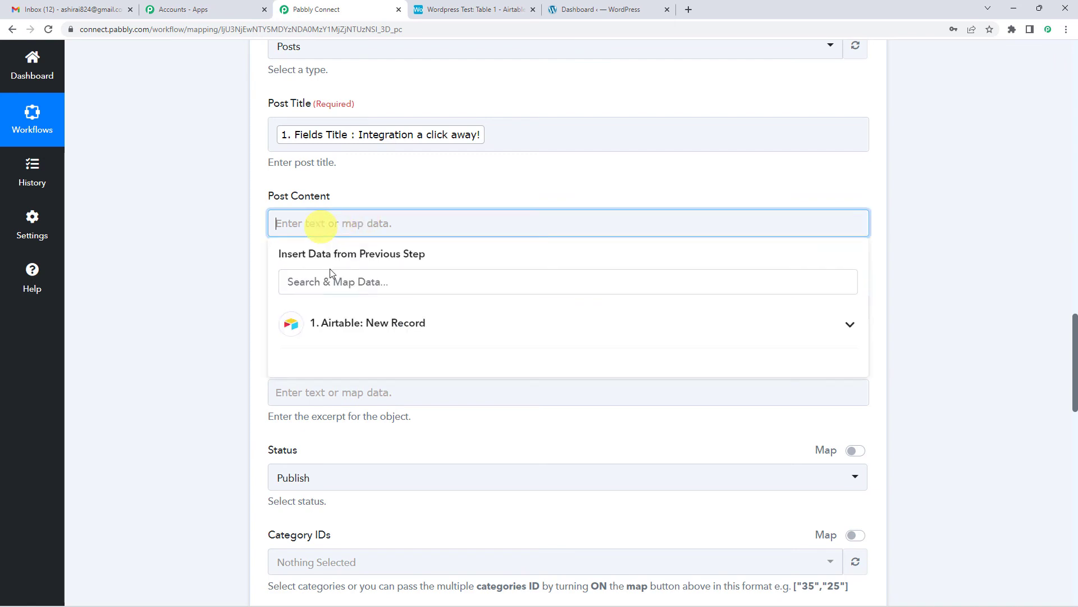
{"action": "left_click", "coordinate": [346, 324]}
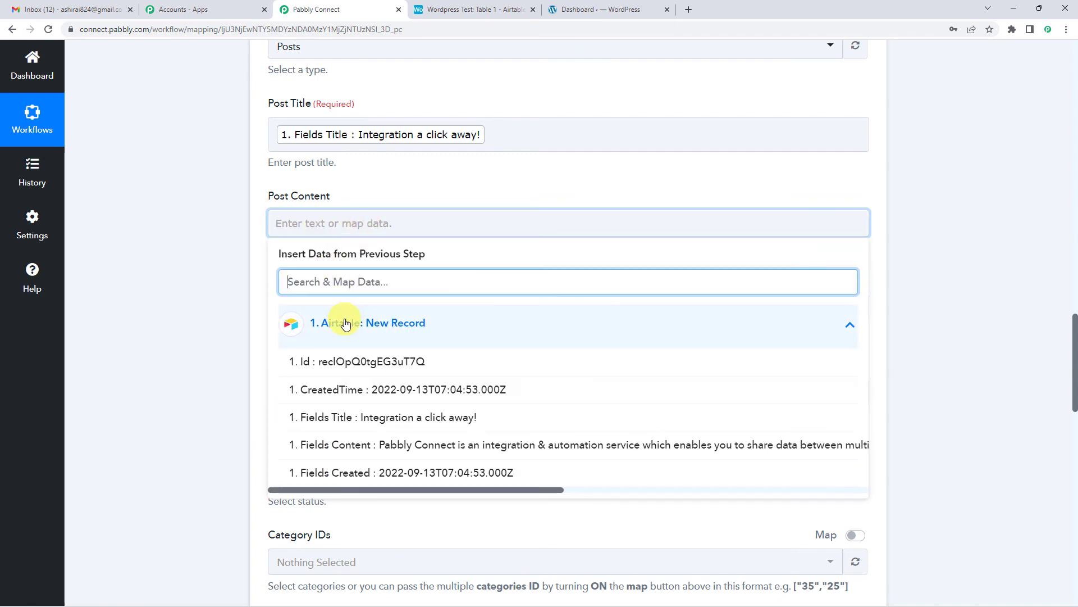
{"action": "left_click", "coordinate": [419, 454]}
{"action": "left_click", "coordinate": [309, 225]}
{"action": "left_click", "coordinate": [359, 180]}
Leave Slug, Excerpt and Category IDs empty and select testing as the post's tag.
{"action": "scroll", "coordinate": [360, 179], "scroll_direction": "down", "scroll_amount": 1}
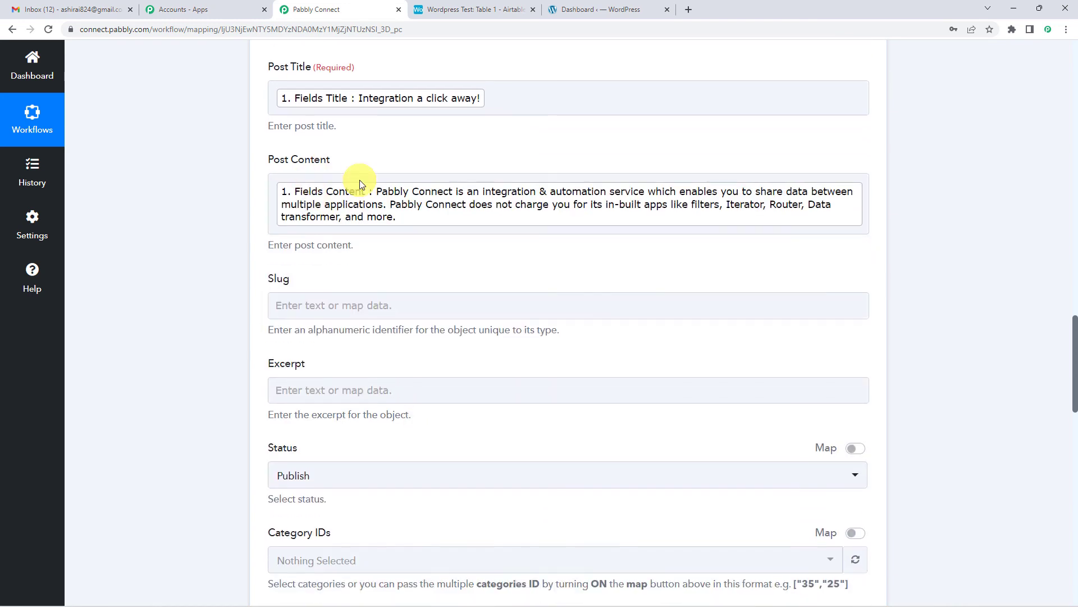
{"action": "scroll", "coordinate": [359, 179], "scroll_direction": "down", "scroll_amount": 2}
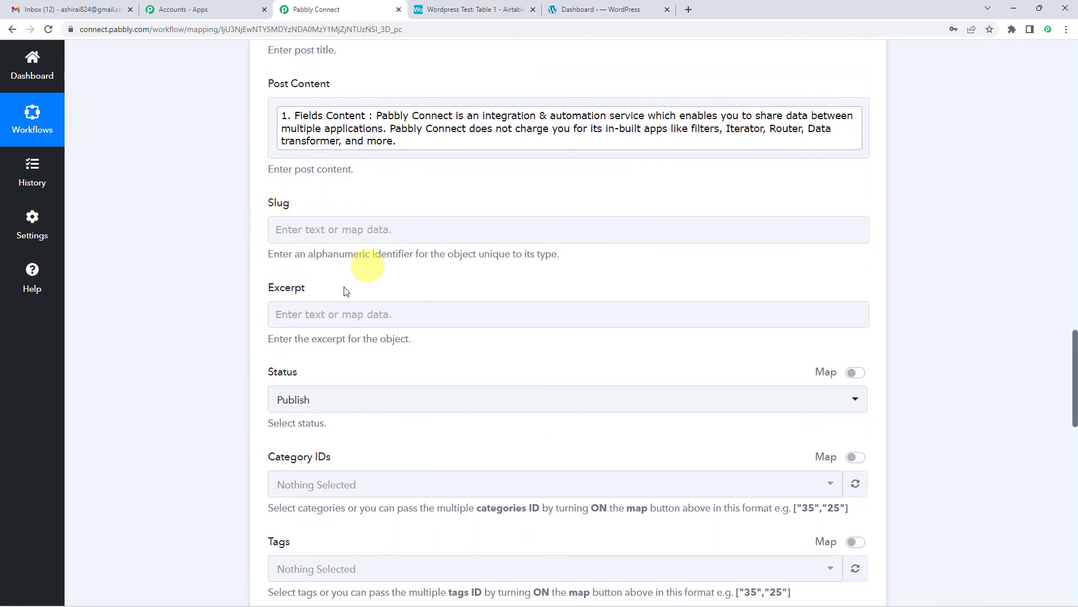
{"action": "left_click", "coordinate": [368, 316]}
{"action": "scroll", "coordinate": [379, 308], "scroll_direction": "down", "scroll_amount": 6}
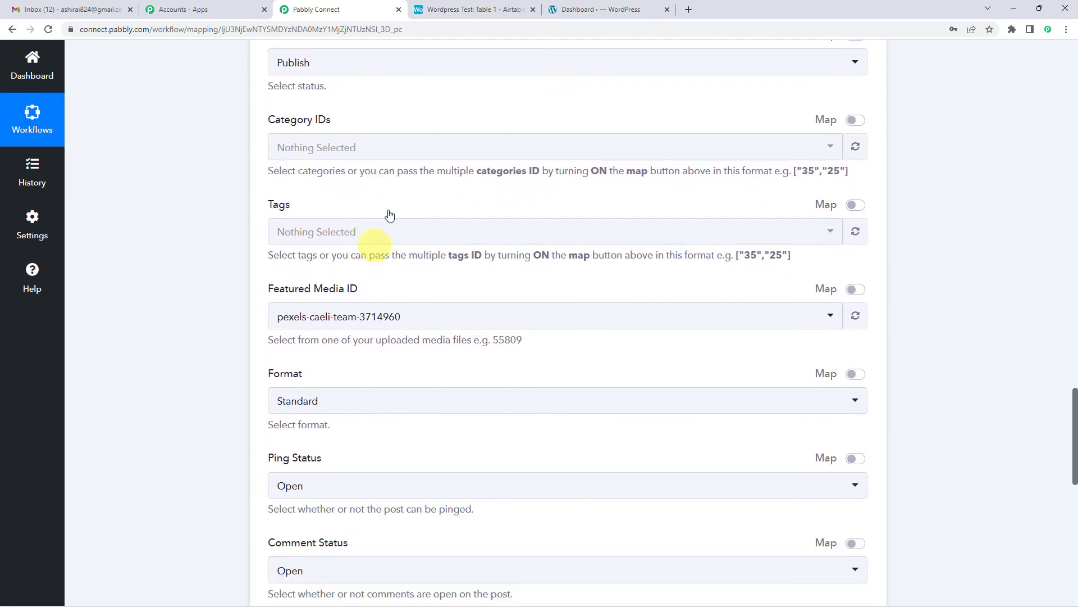
{"action": "left_click", "coordinate": [420, 156]}
{"action": "left_click", "coordinate": [360, 235]}
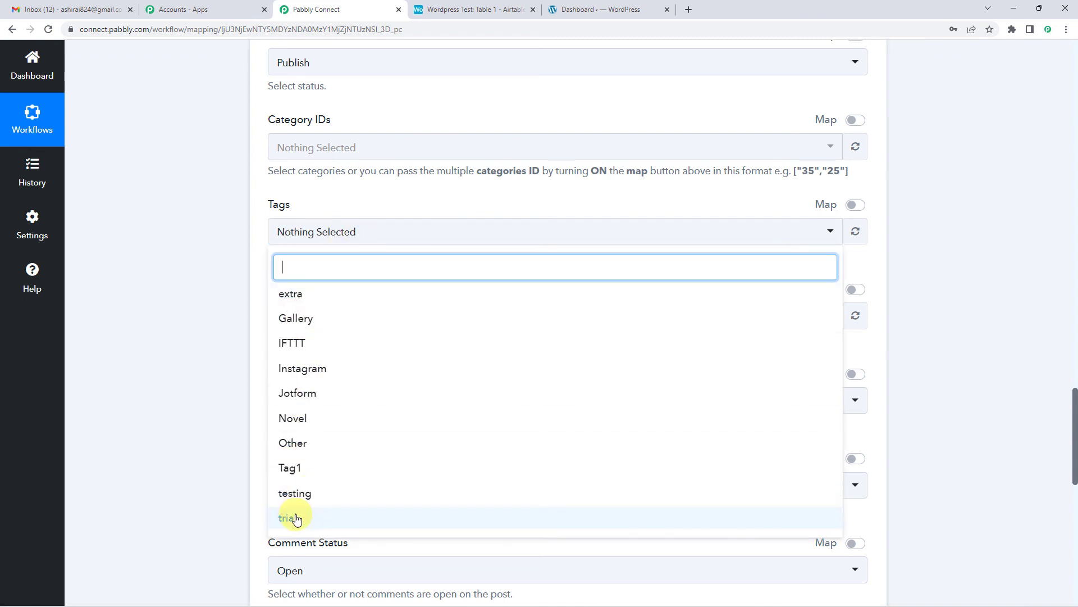
{"action": "left_click", "coordinate": [295, 495]}
{"action": "left_click", "coordinate": [263, 267]}
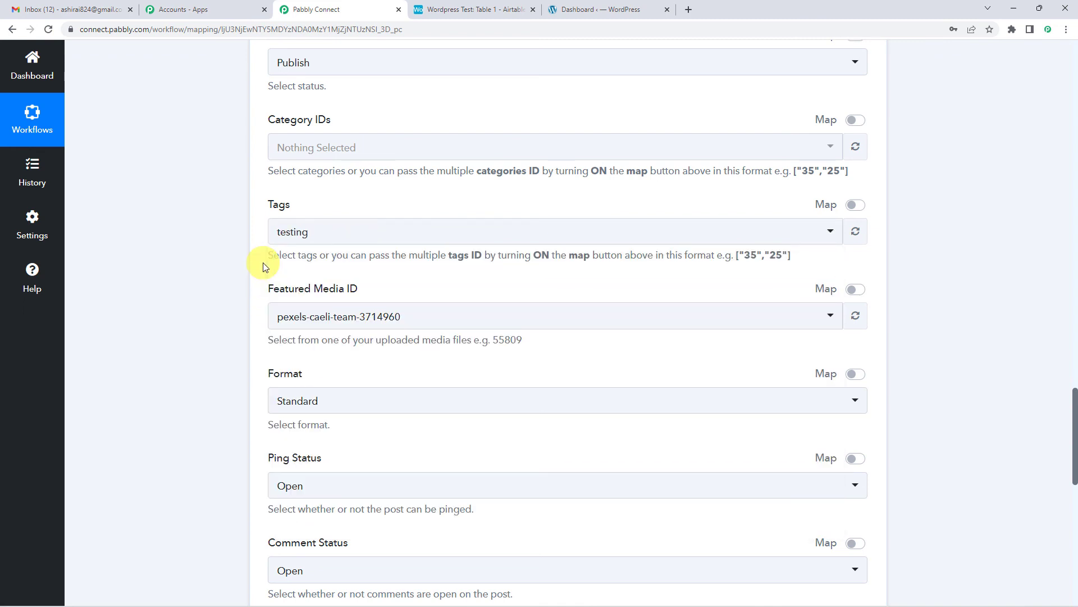
Save the WordPress Create a Post action with the remaining options at their defaults and send a test request.
{"action": "scroll", "coordinate": [262, 267], "scroll_direction": "down", "scroll_amount": 6}
{"action": "scroll", "coordinate": [263, 266], "scroll_direction": "down", "scroll_amount": 2}
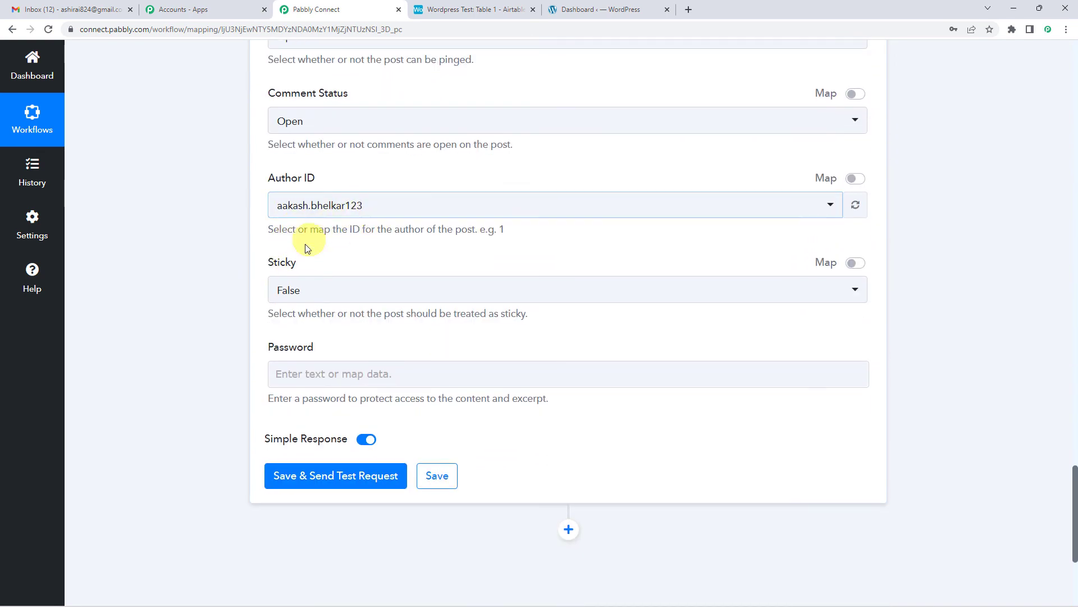
{"action": "scroll", "coordinate": [284, 313], "scroll_direction": "down", "scroll_amount": 2}
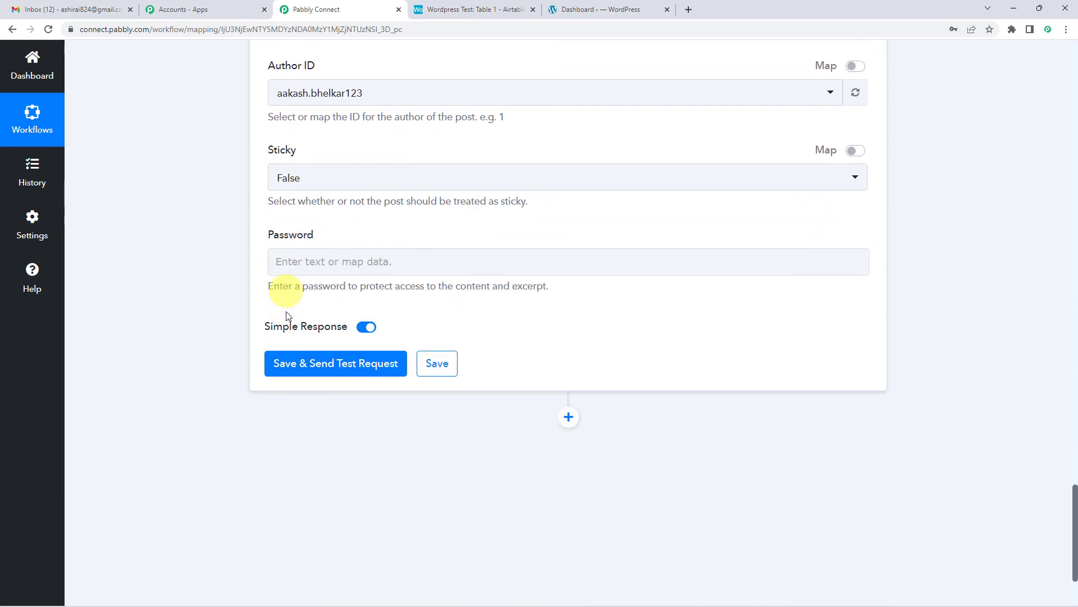
{"action": "left_click", "coordinate": [323, 368]}
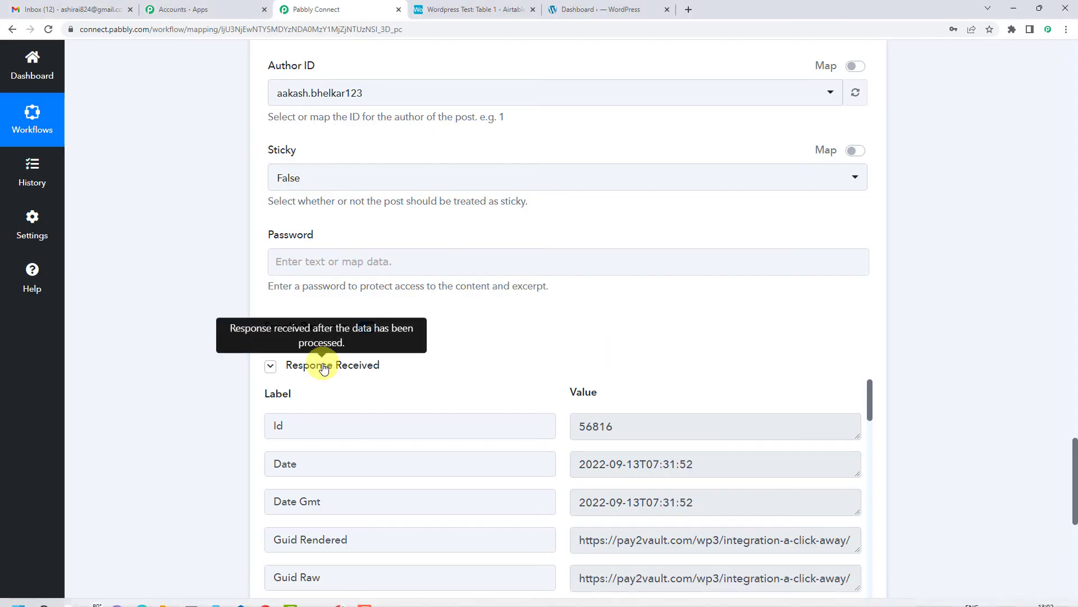
Review the WordPress response for the test post, including its ID, slug, status, link, title and content.
{"action": "scroll", "coordinate": [489, 349], "scroll_direction": "down", "scroll_amount": 2}
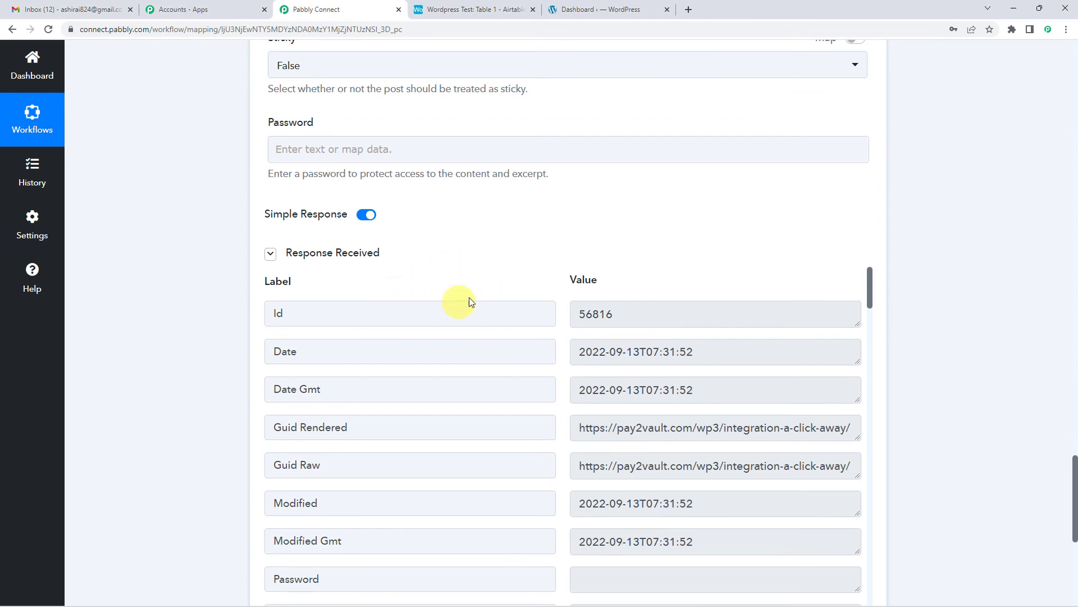
{"action": "double_click", "coordinate": [605, 315]}
{"action": "scroll", "coordinate": [615, 297], "scroll_direction": "down", "scroll_amount": 3}
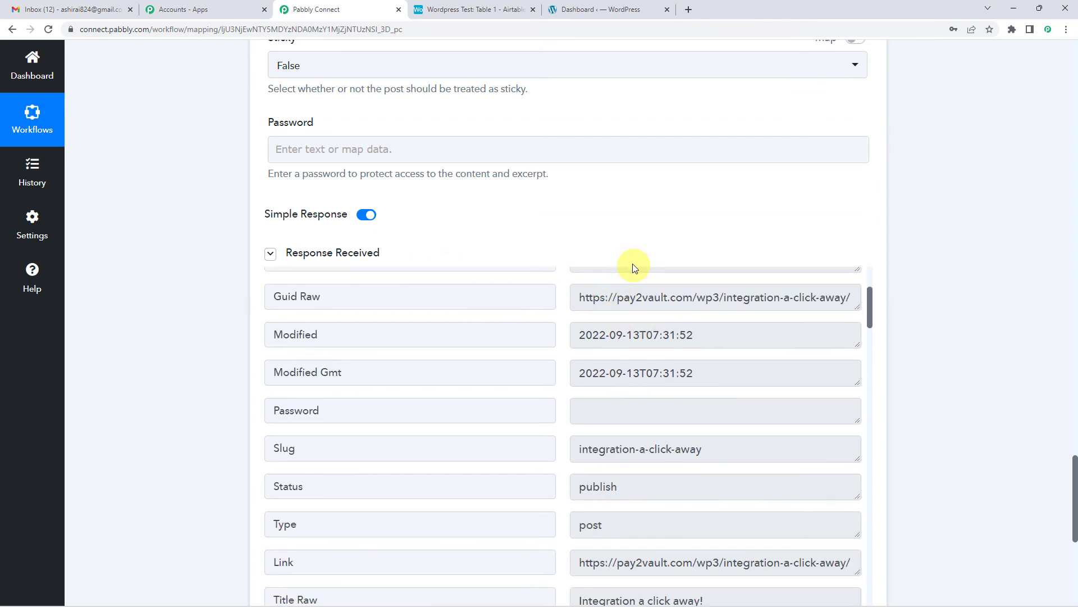
{"action": "scroll", "coordinate": [624, 287], "scroll_direction": "down", "scroll_amount": 2}
{"action": "scroll", "coordinate": [621, 339], "scroll_direction": "down", "scroll_amount": 2}
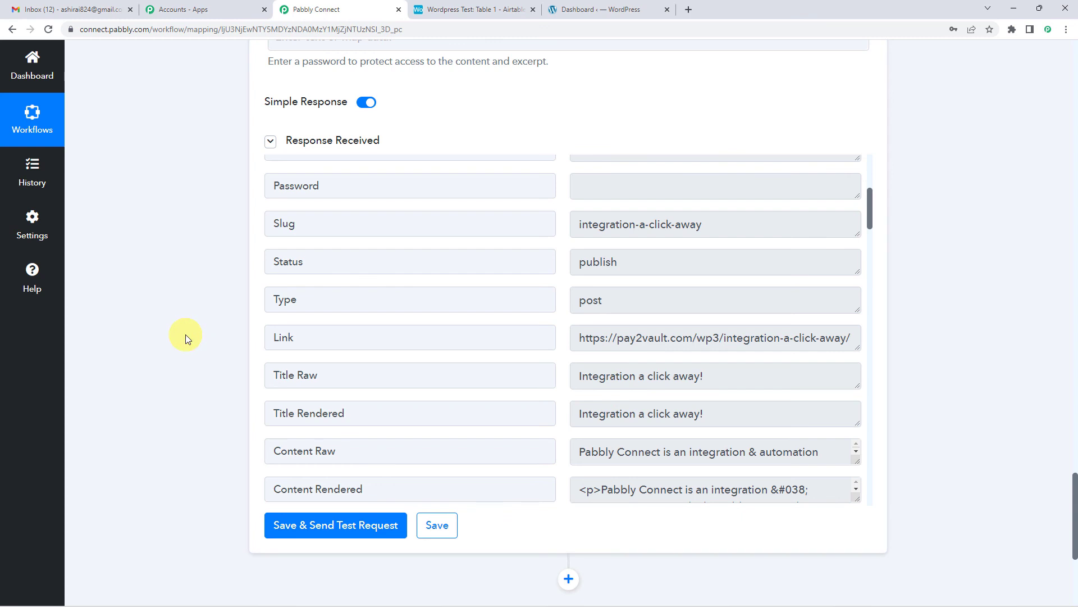
{"action": "scroll", "coordinate": [185, 334], "scroll_direction": "up", "scroll_amount": 3}
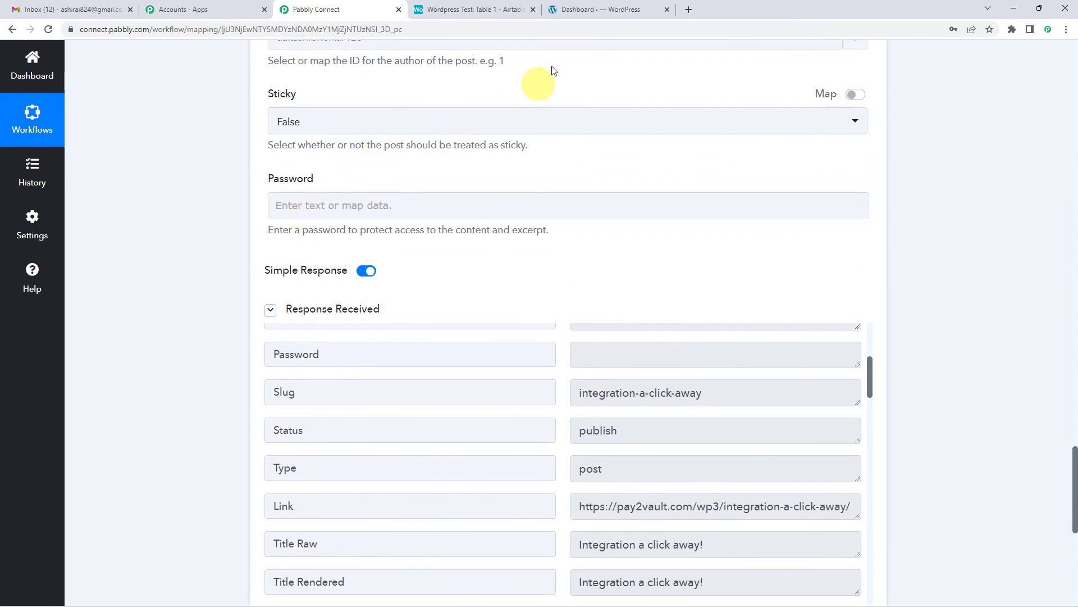
Switch to the WordPress dashboard and open the list of all posts to check for the test post.
{"action": "left_click", "coordinate": [599, 11]}
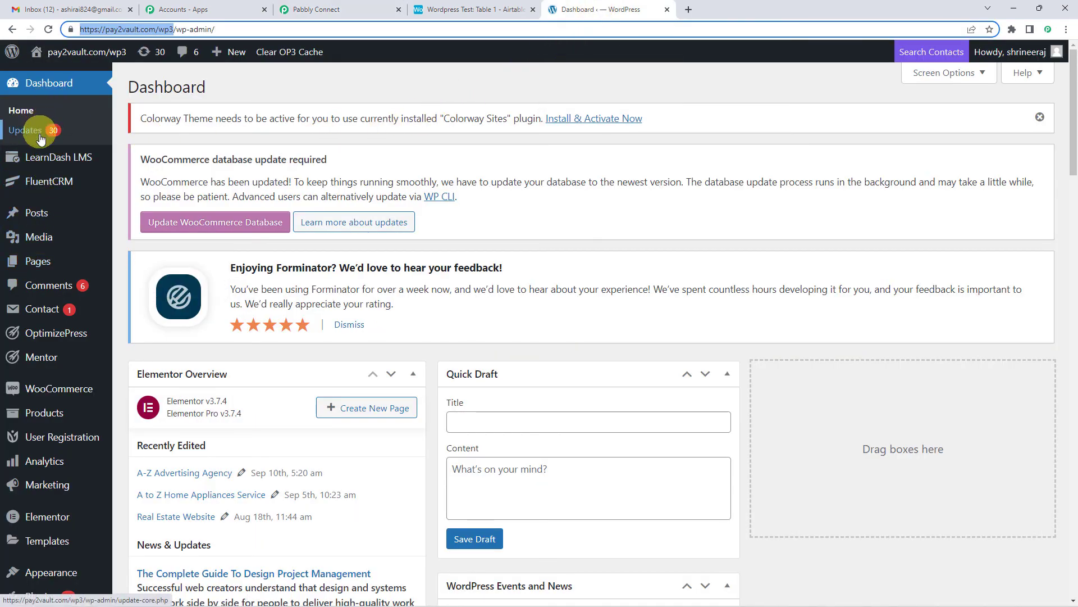
{"action": "mouse_move", "coordinate": [35, 270]}
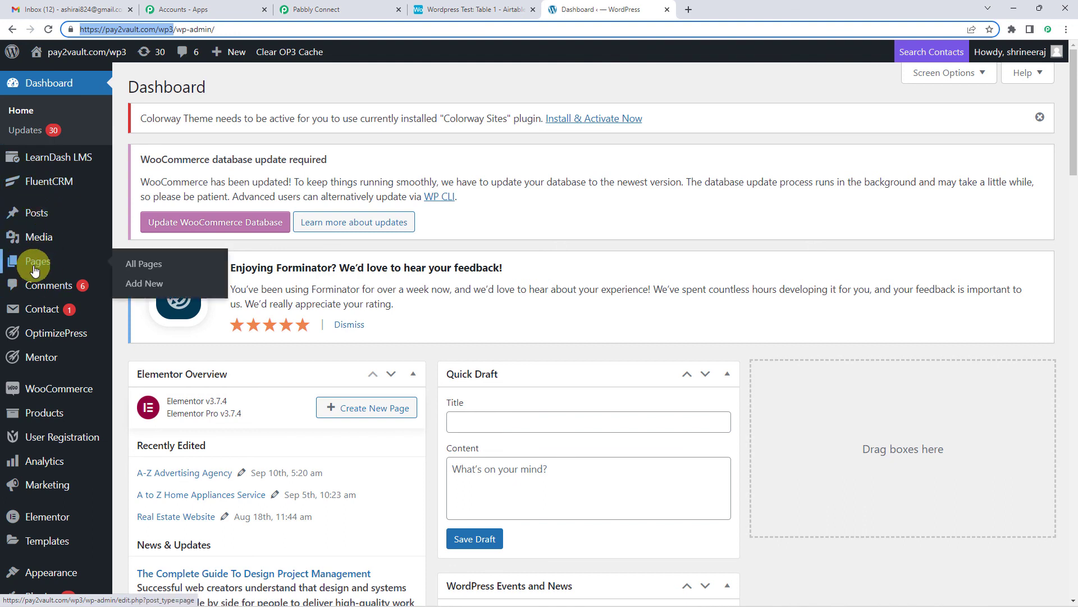
{"action": "mouse_move", "coordinate": [28, 222]}
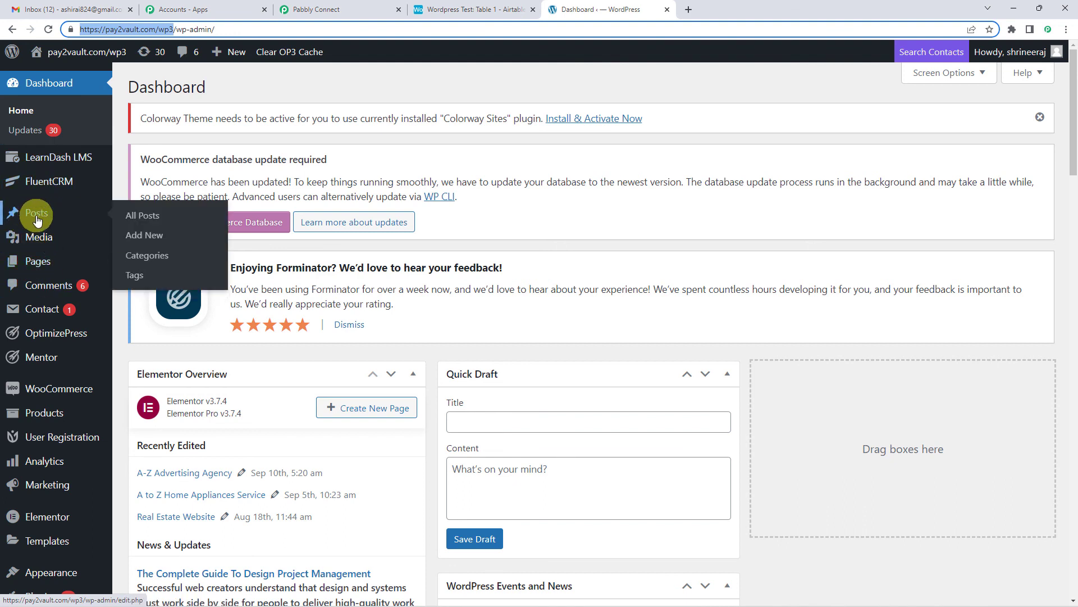
{"action": "left_click", "coordinate": [37, 221]}
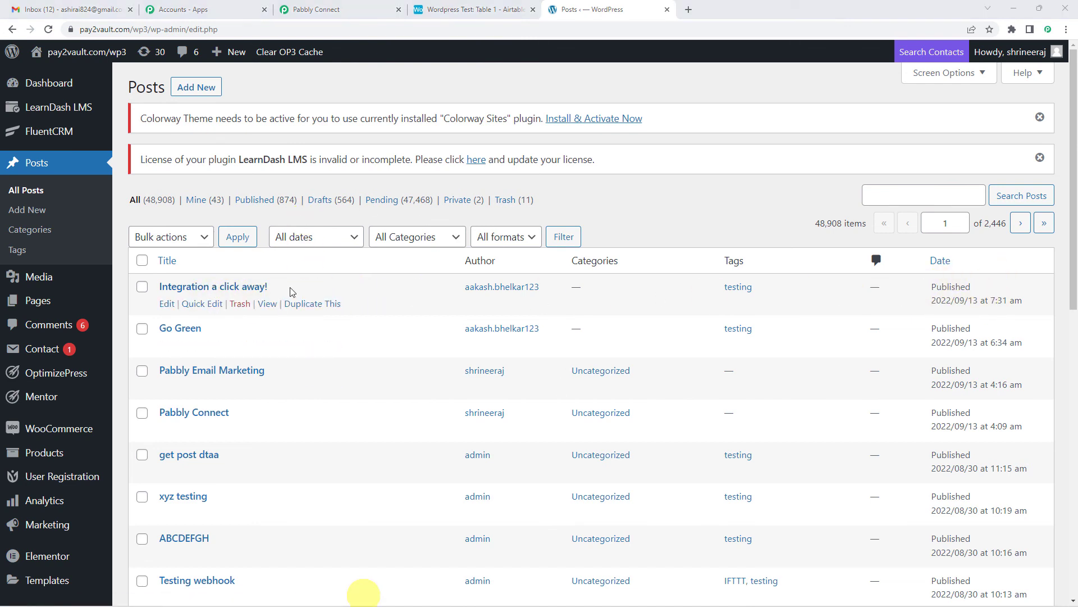
Return to Pabbly Connect and collapse the WordPress action and Airtable trigger to show the whole workflow.
{"action": "left_click", "coordinate": [368, 5]}
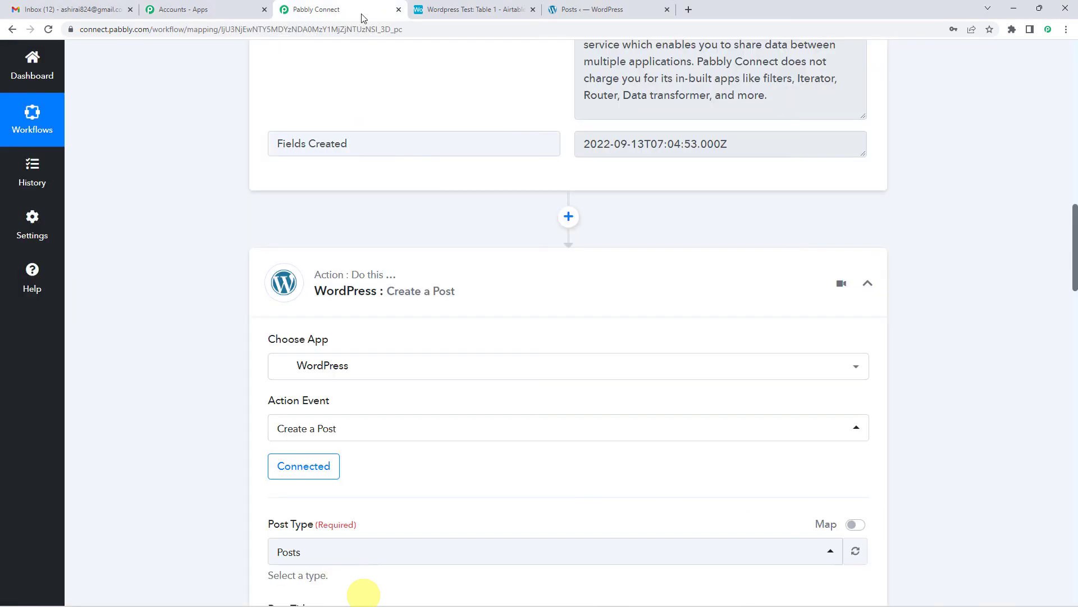
{"action": "left_click", "coordinate": [359, 278]}
{"action": "scroll", "coordinate": [220, 320], "scroll_direction": "up", "scroll_amount": 15}
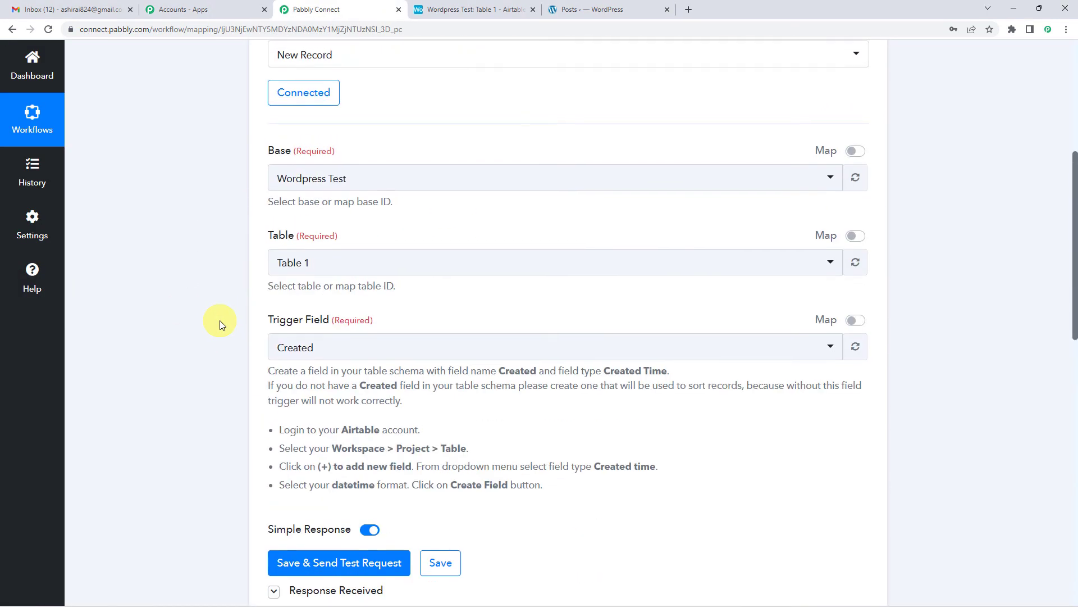
{"action": "left_click", "coordinate": [384, 258]}
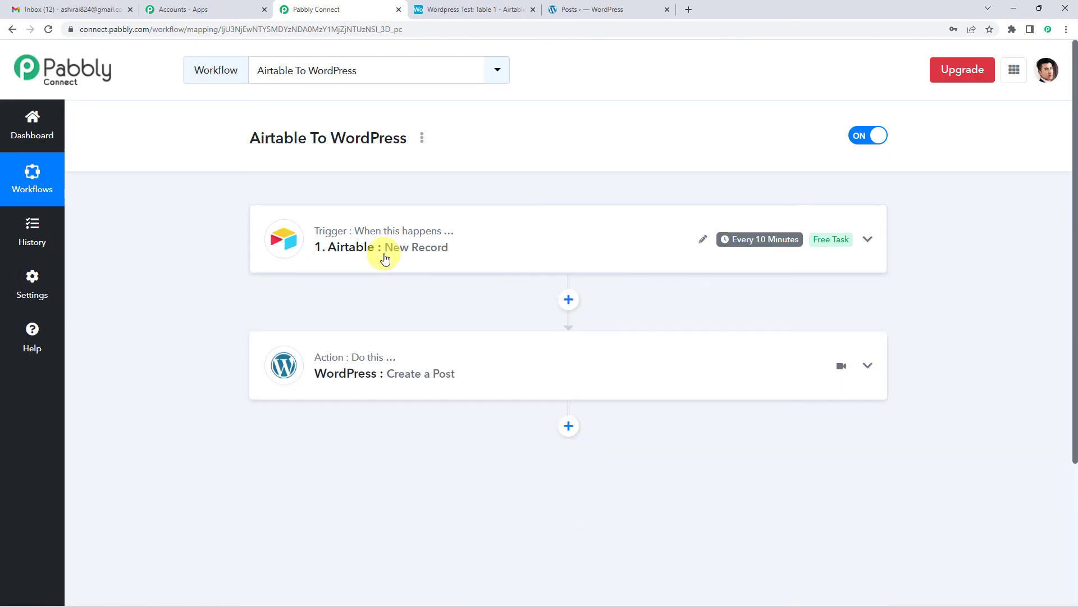